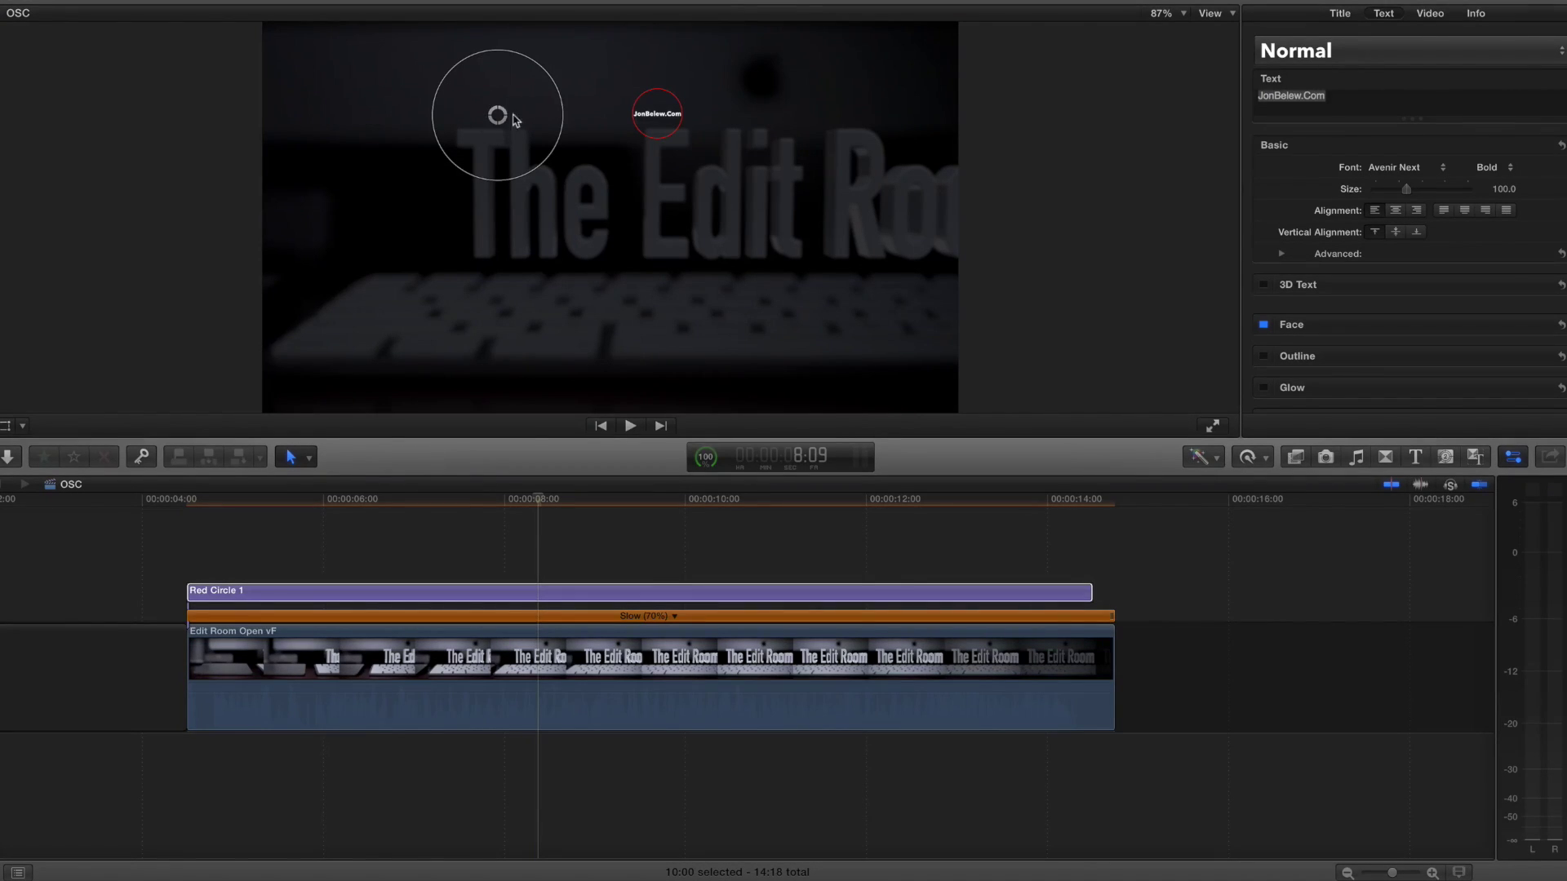
# Reposition and enlarge the Red Circle title in the viewer with its circular on-screen control.
pyautogui.moveTo(497, 115); pyautogui.dragTo(402, 117)
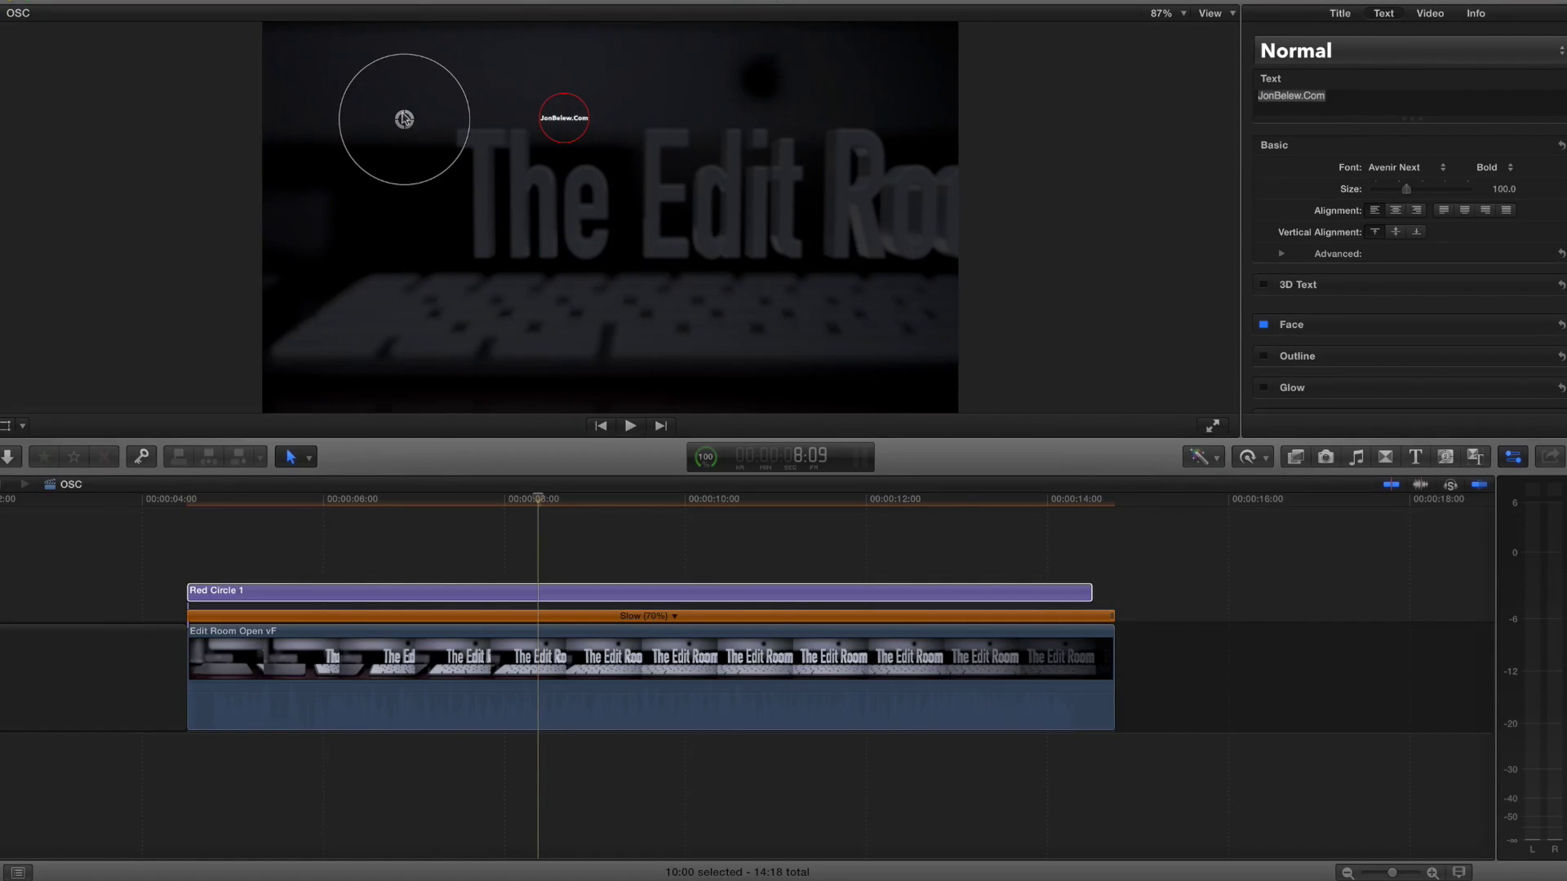
pyautogui.moveTo(453, 163); pyautogui.dragTo(640, 220)
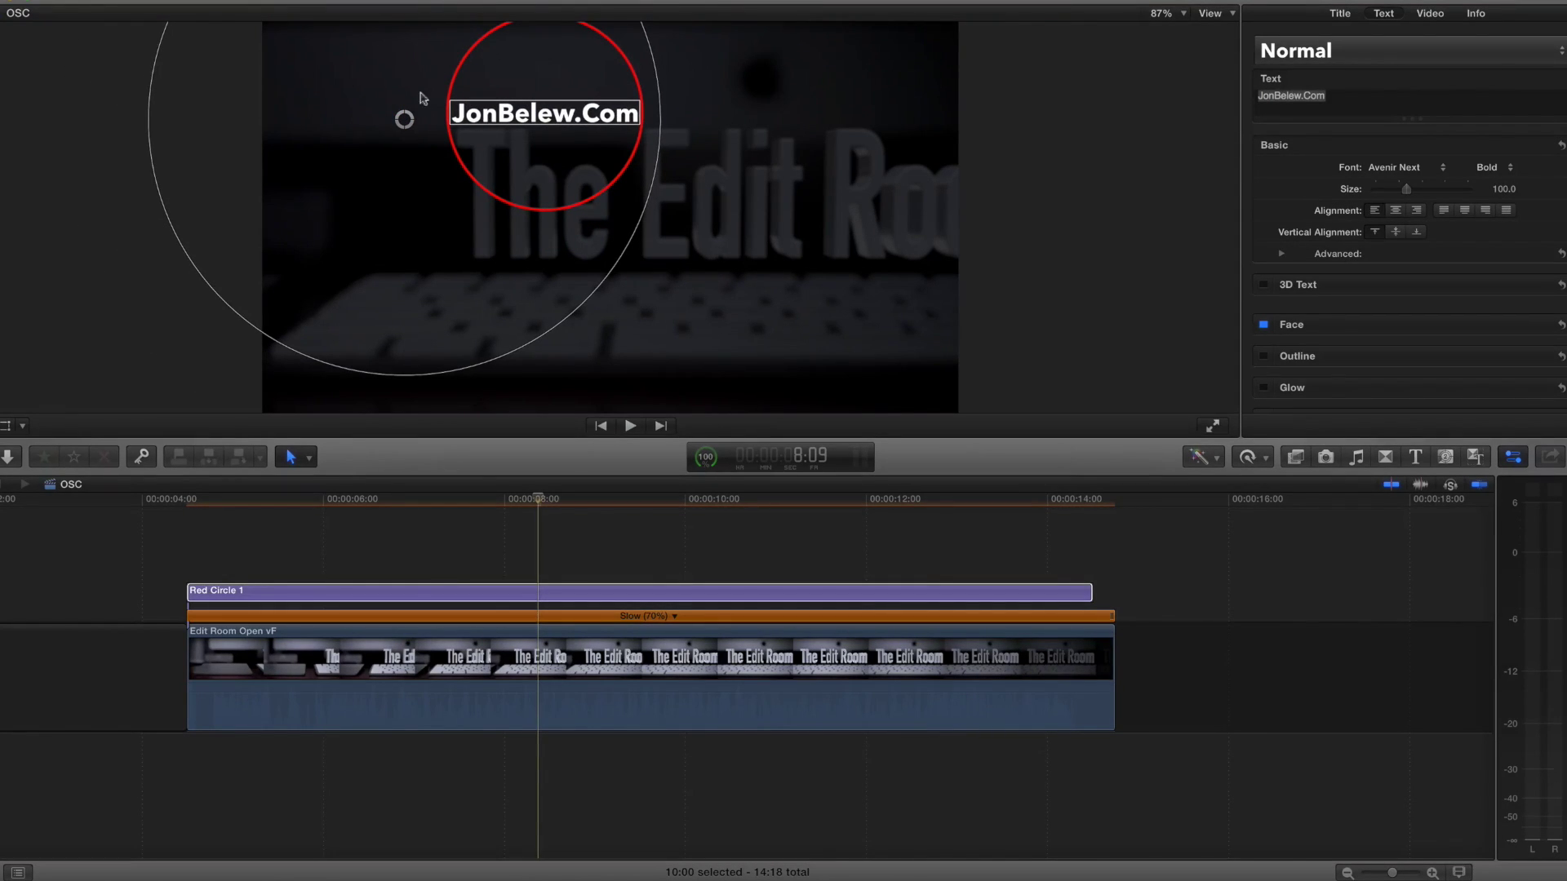
pyautogui.moveTo(402, 119); pyautogui.dragTo(477, 151)
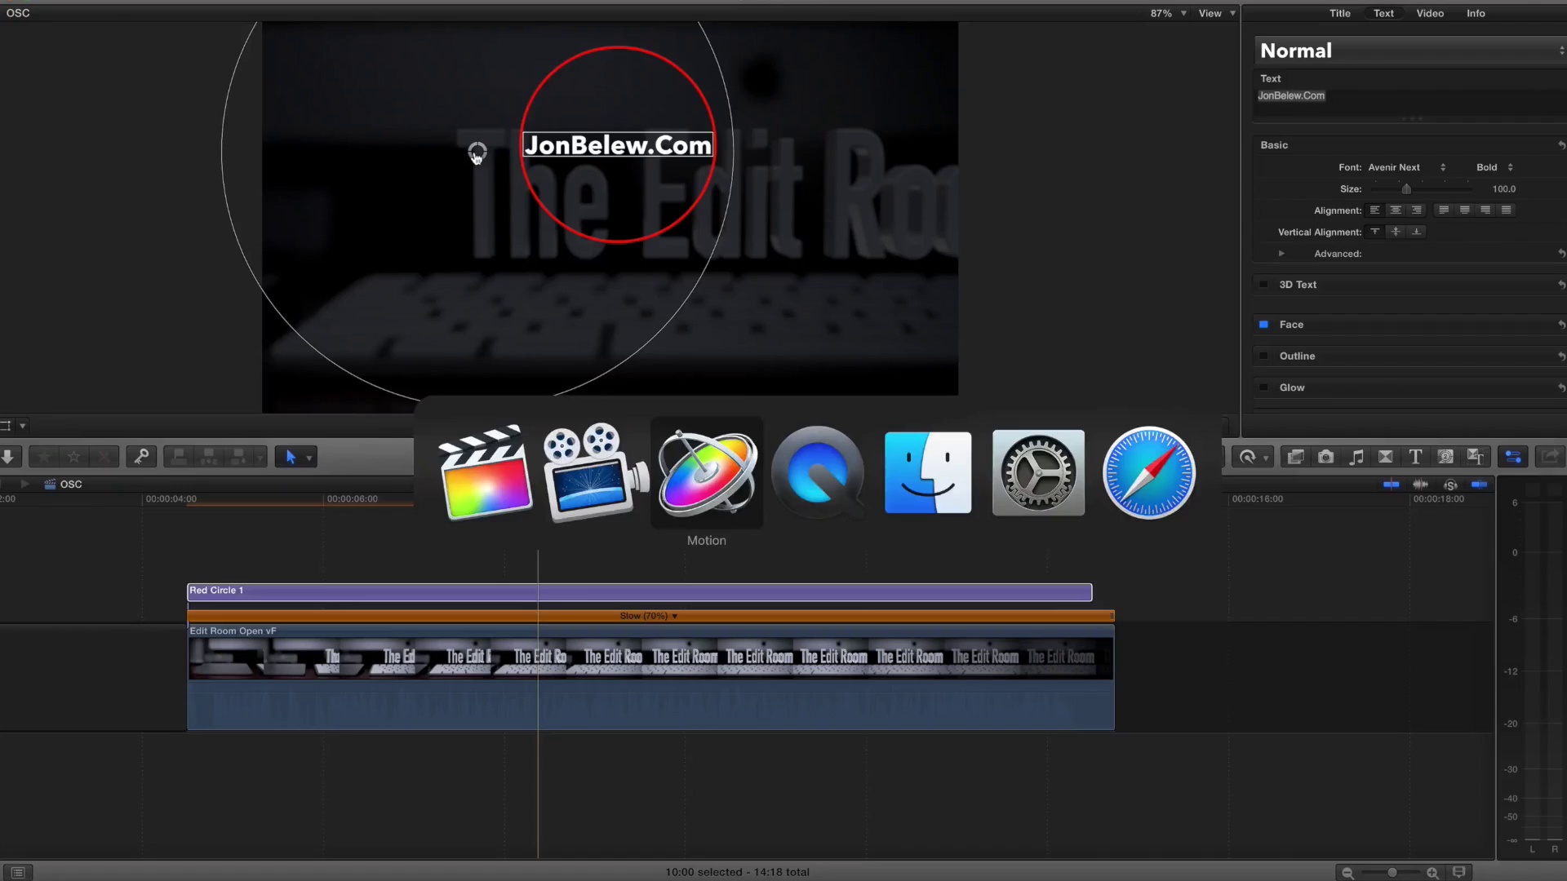
# Switch to Motion and create a Final Cut Title project with a frame rate of 23.98 fps - NTSC.
pyautogui.click(708, 472)
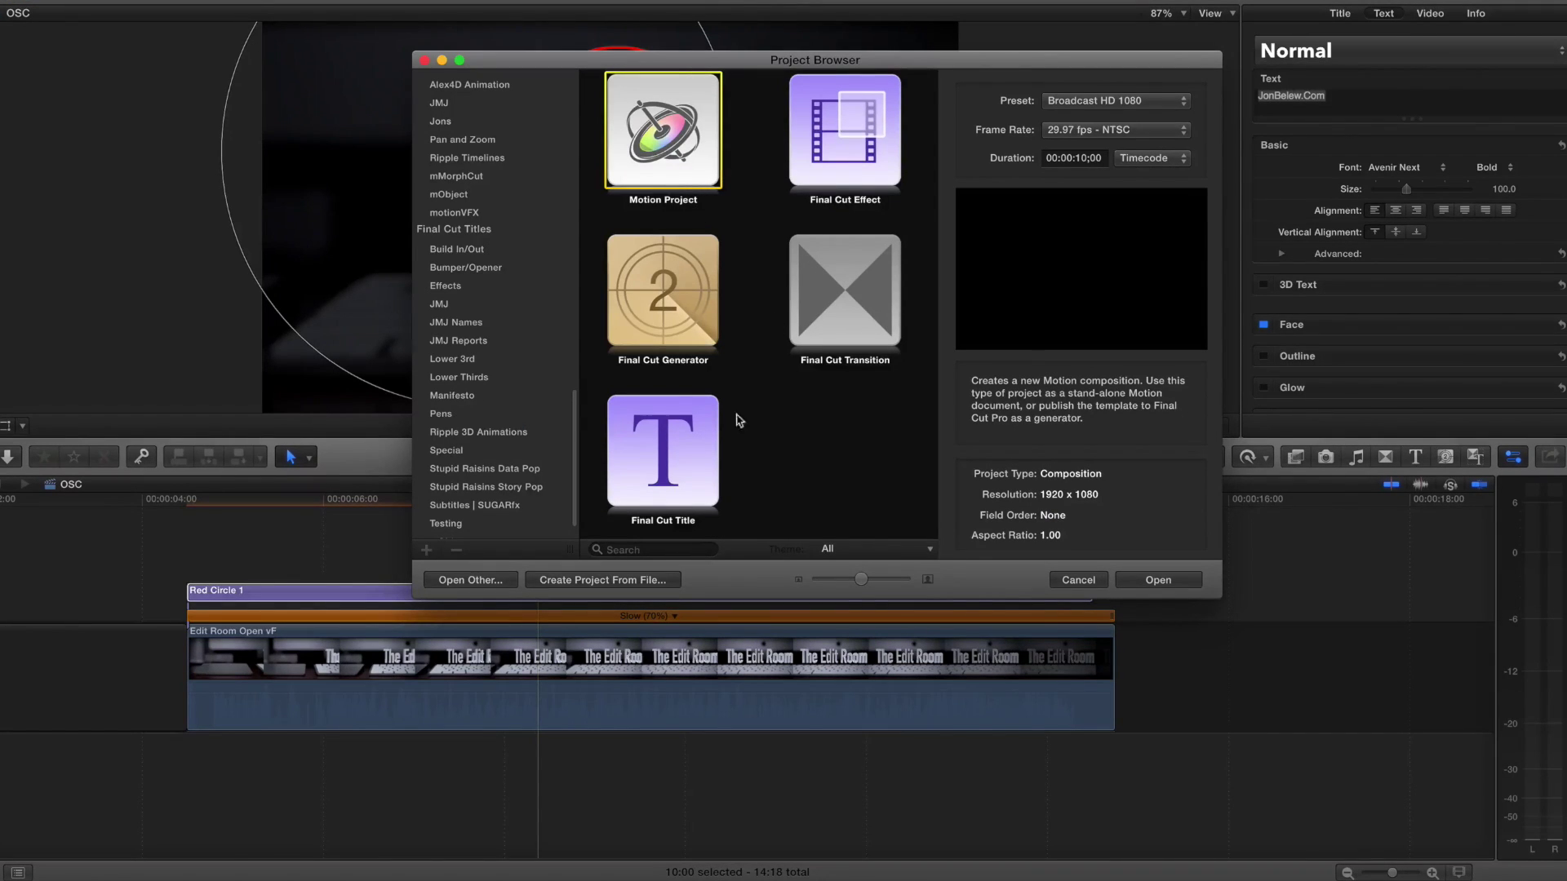
pyautogui.click(700, 453)
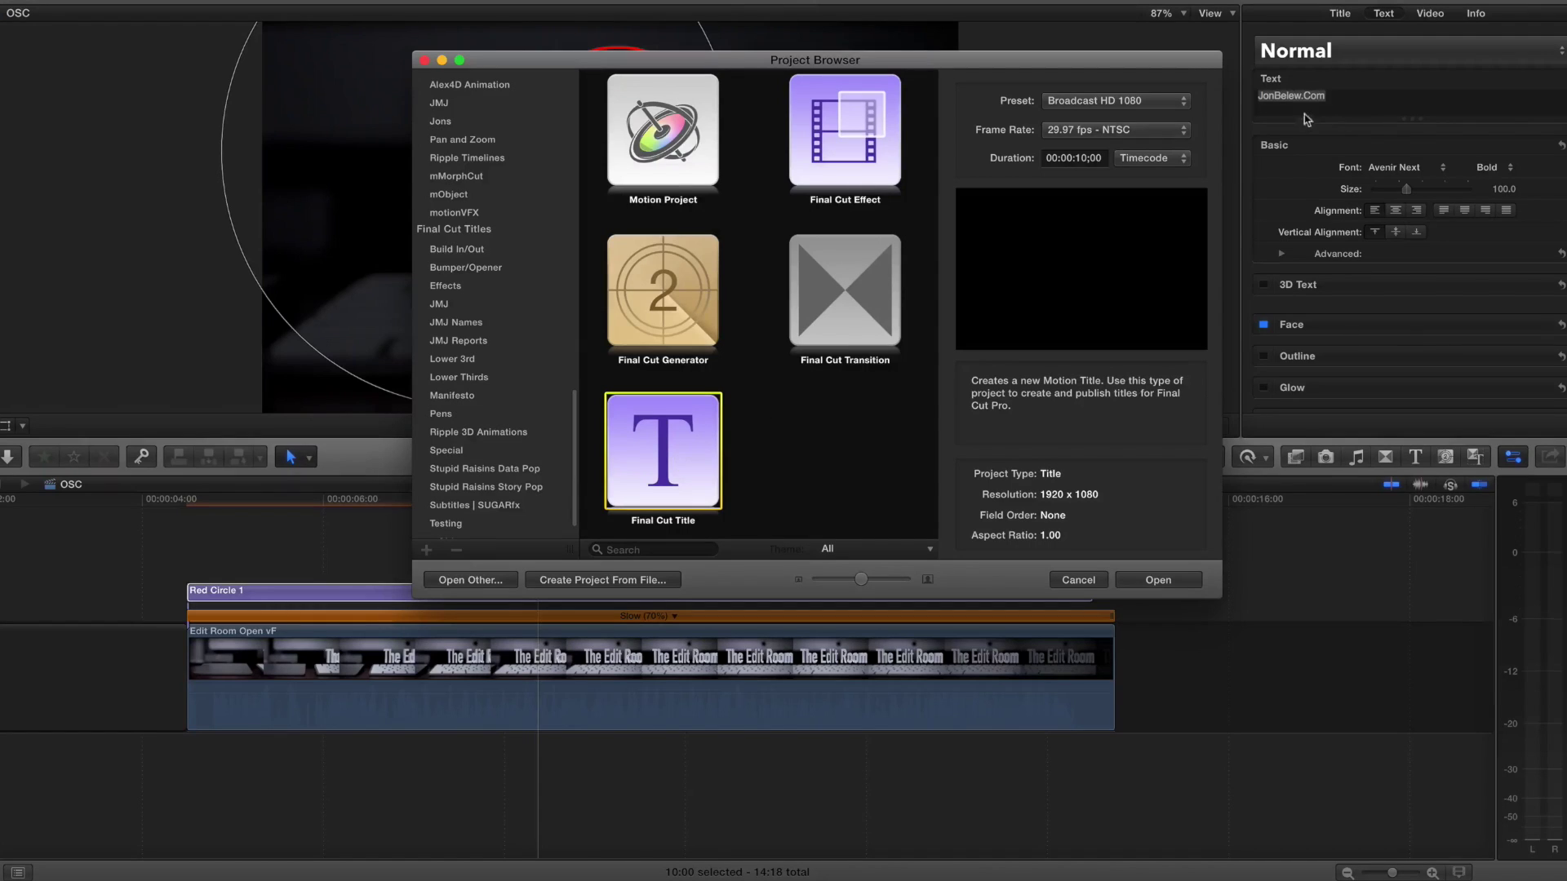
pyautogui.click(1118, 130)
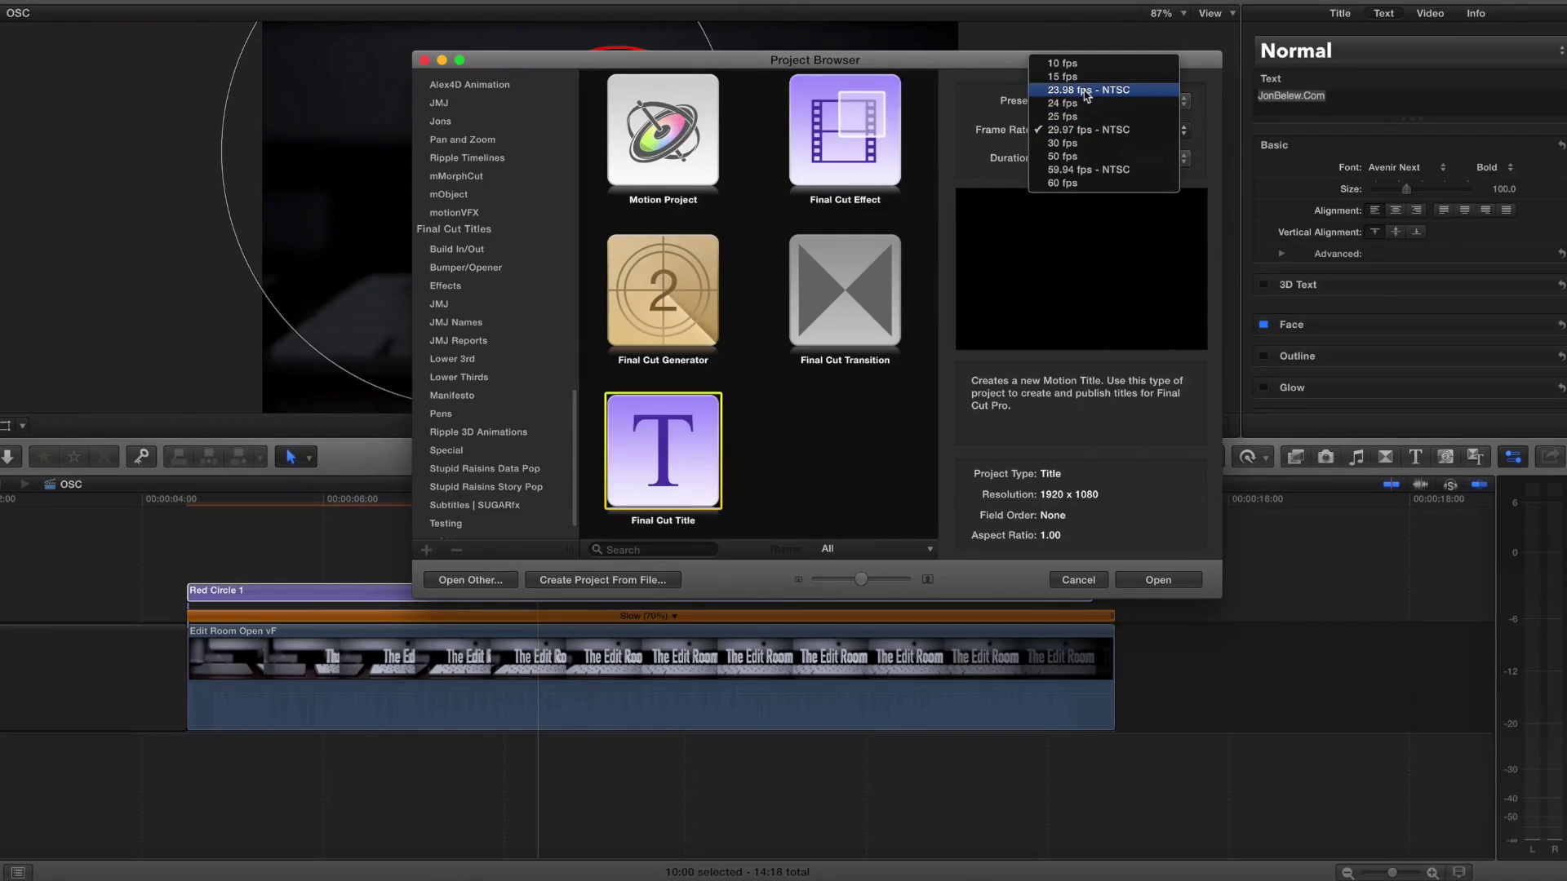
pyautogui.click(1085, 90)
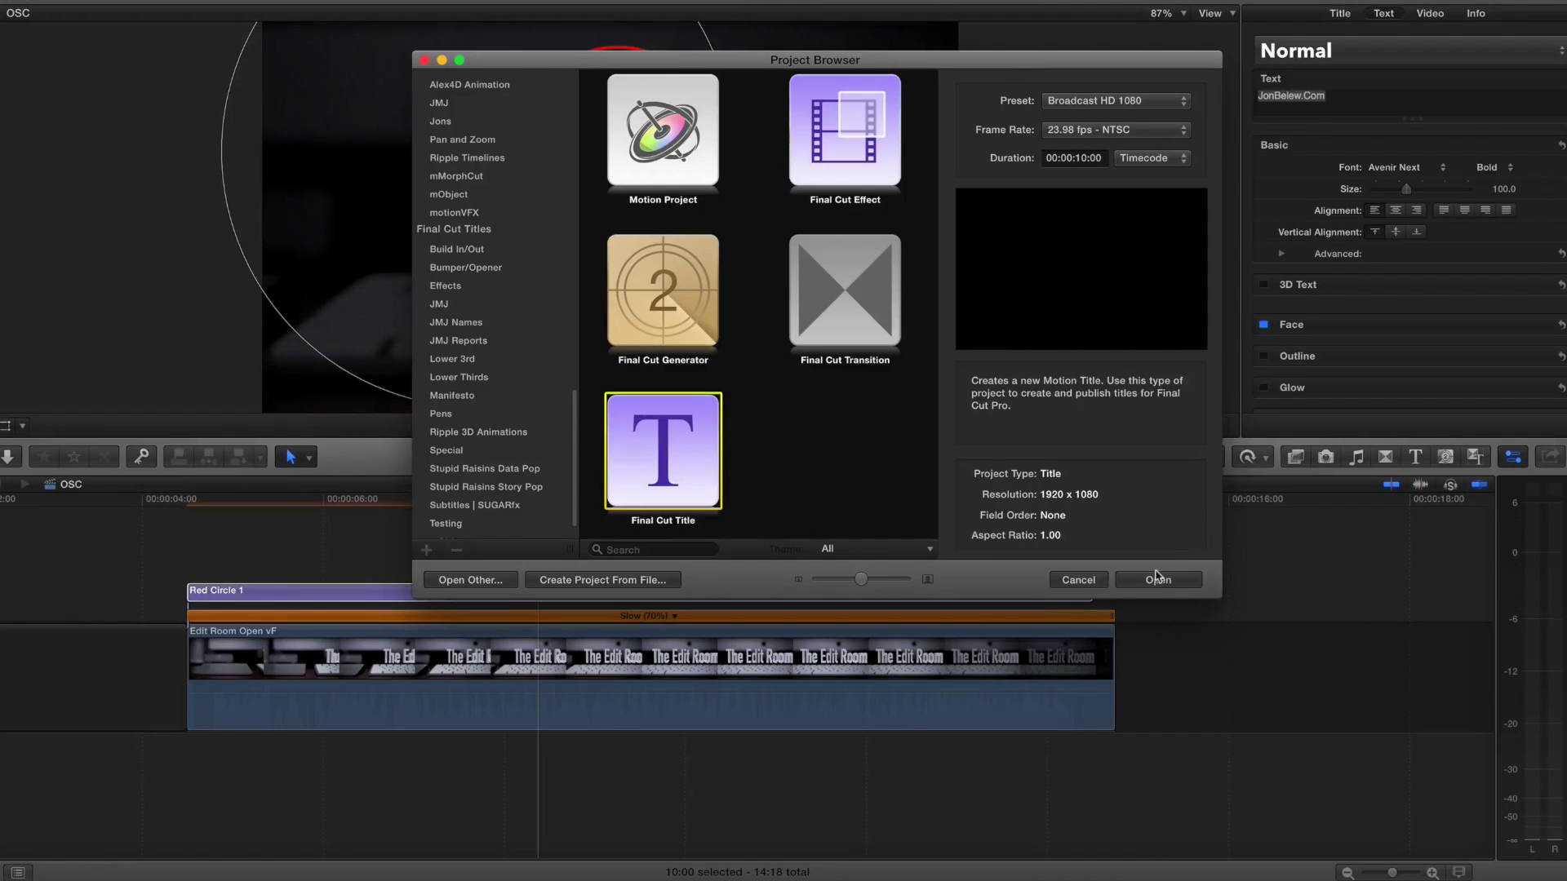
pyautogui.click(1155, 581)
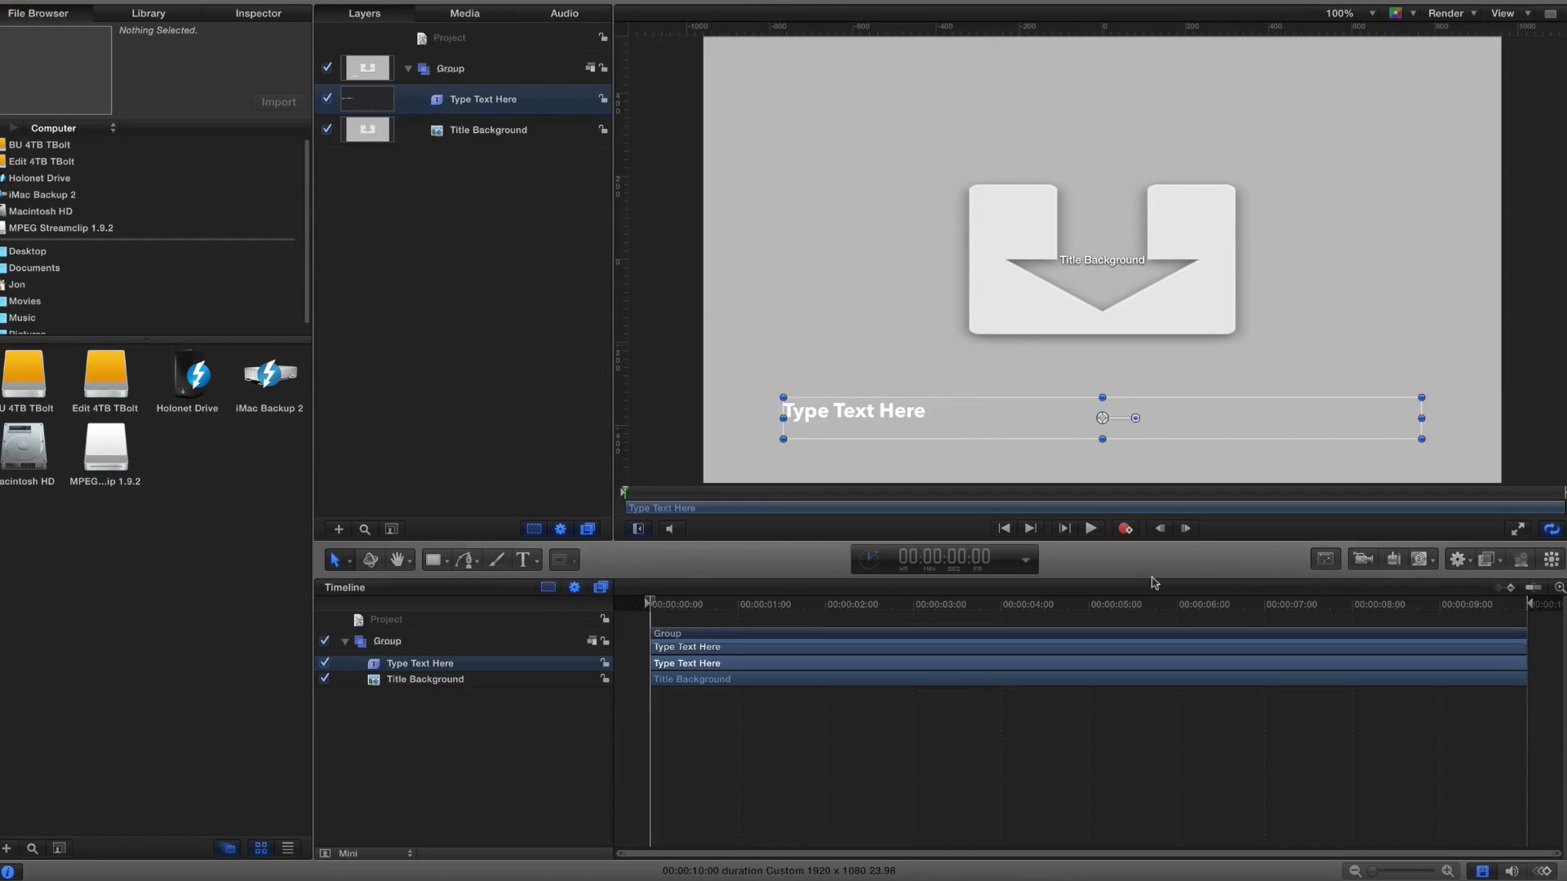
# Delete the Title Background and Type Text Here layers, leaving an empty group.
pyautogui.click(482, 139)
pyautogui.press('Delete')
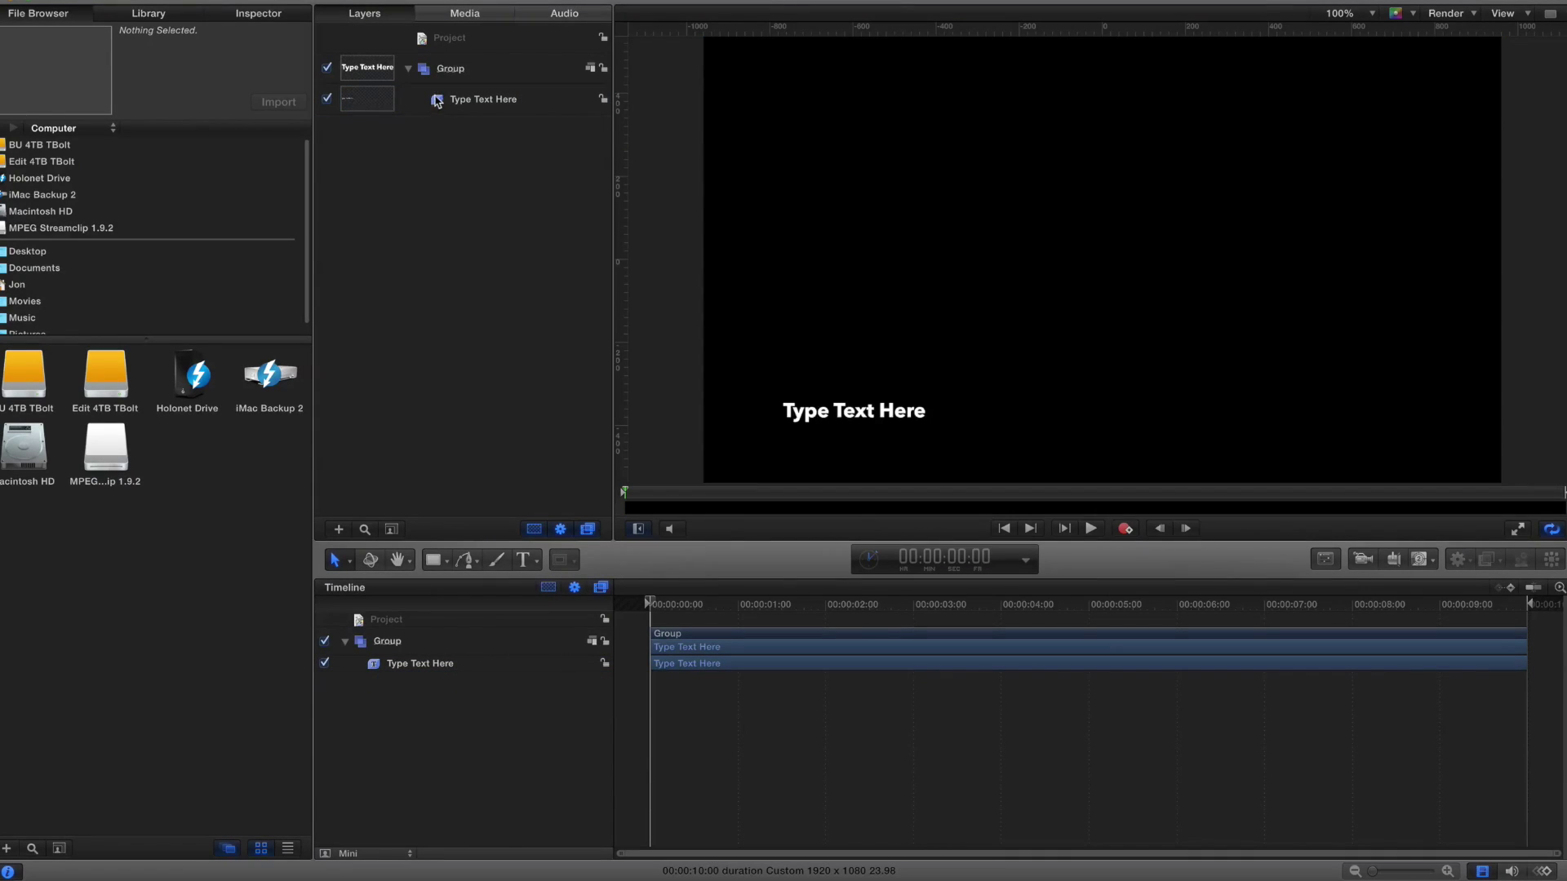
pyautogui.click(451, 71)
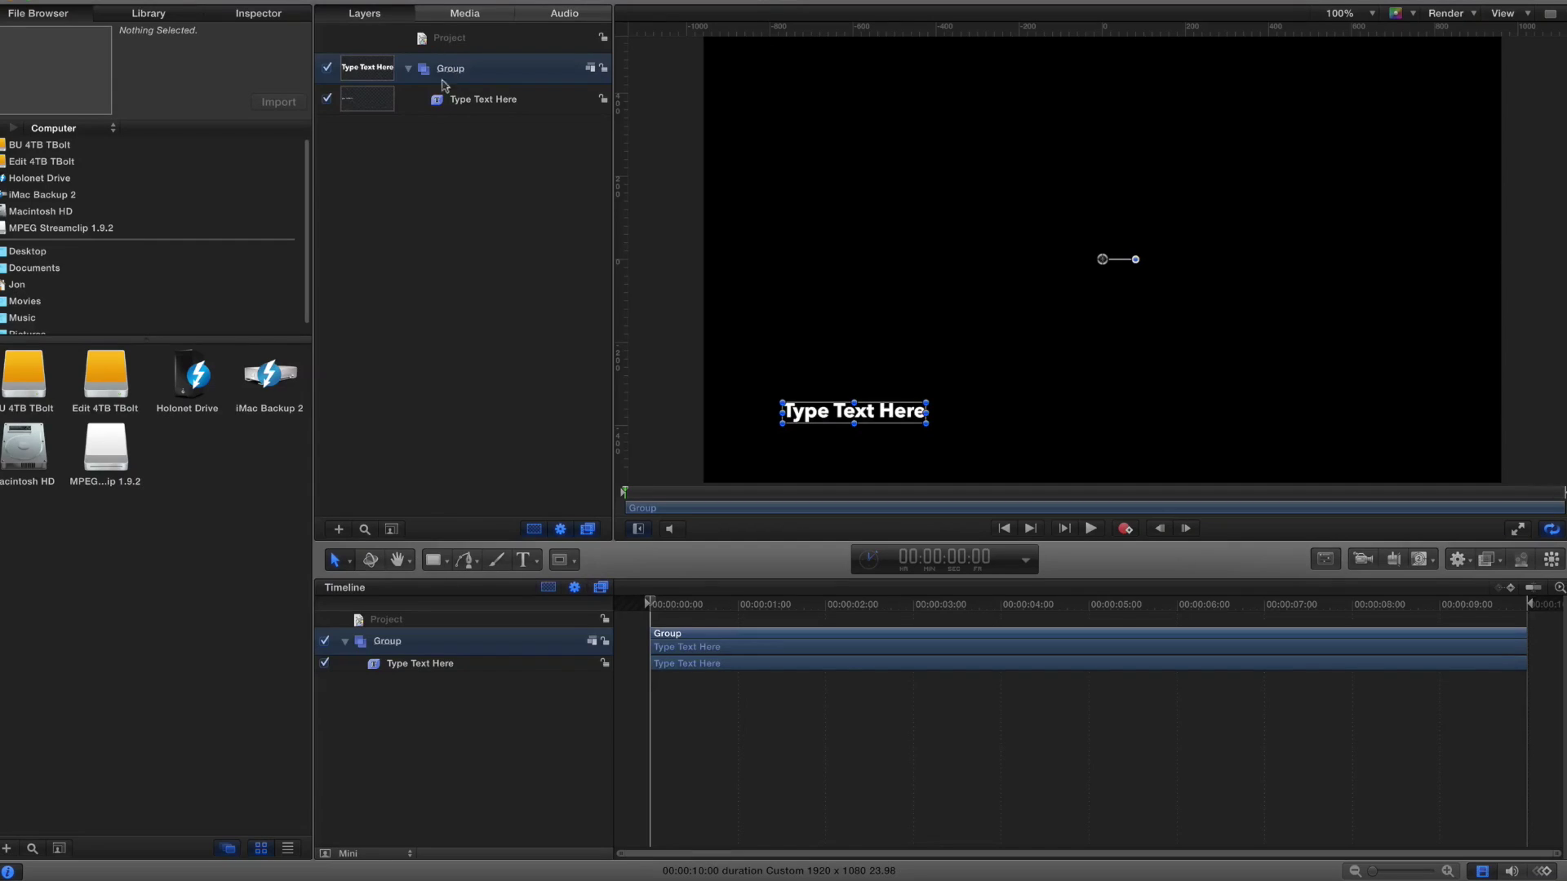
pyautogui.click(439, 100)
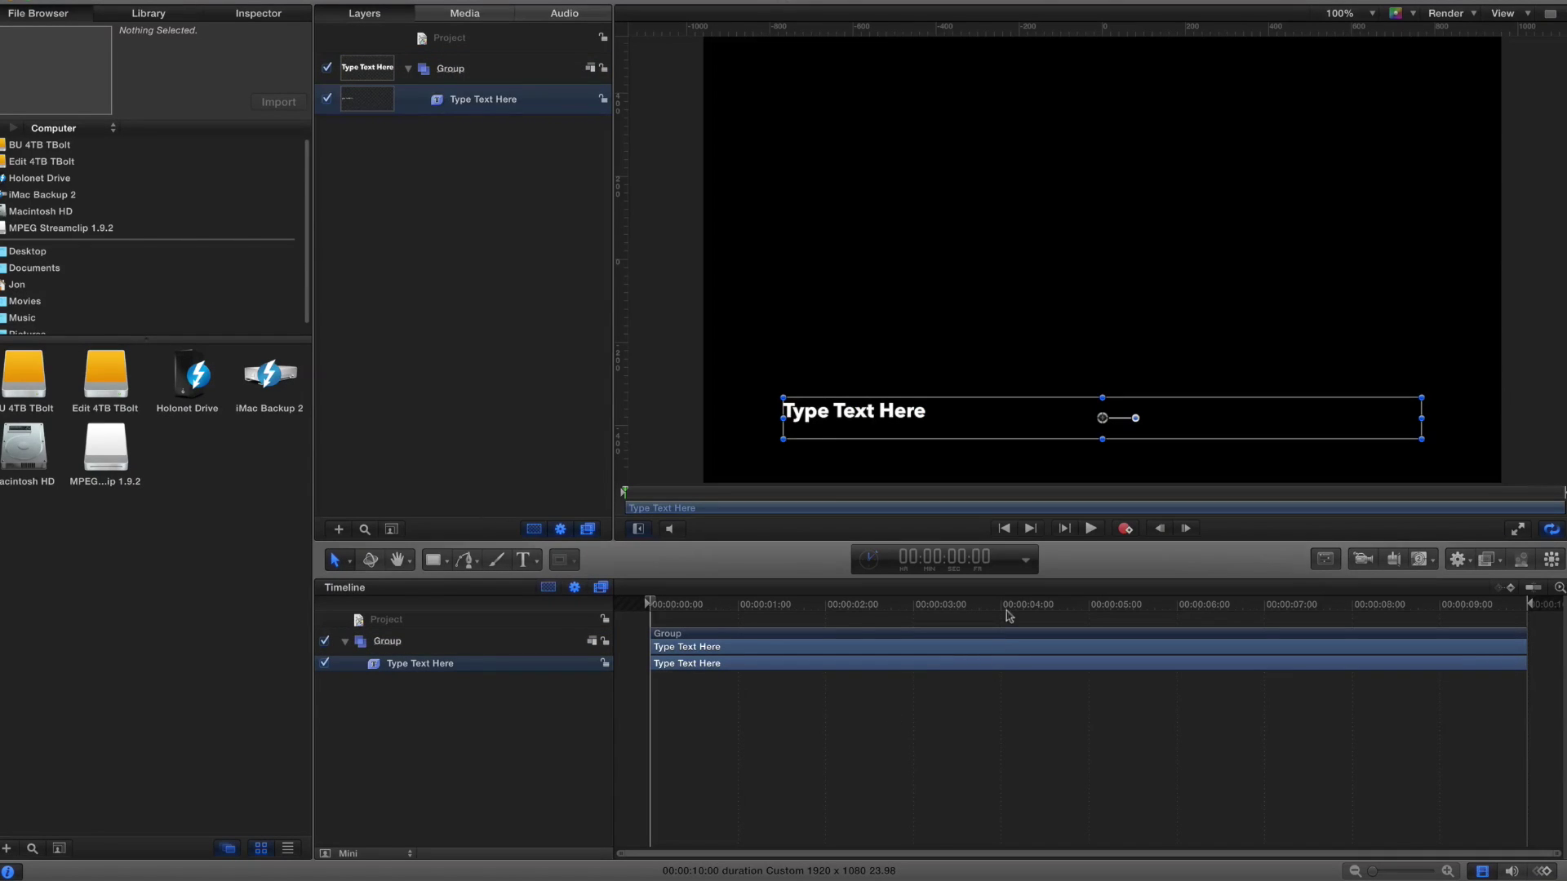
pyautogui.press('Delete')
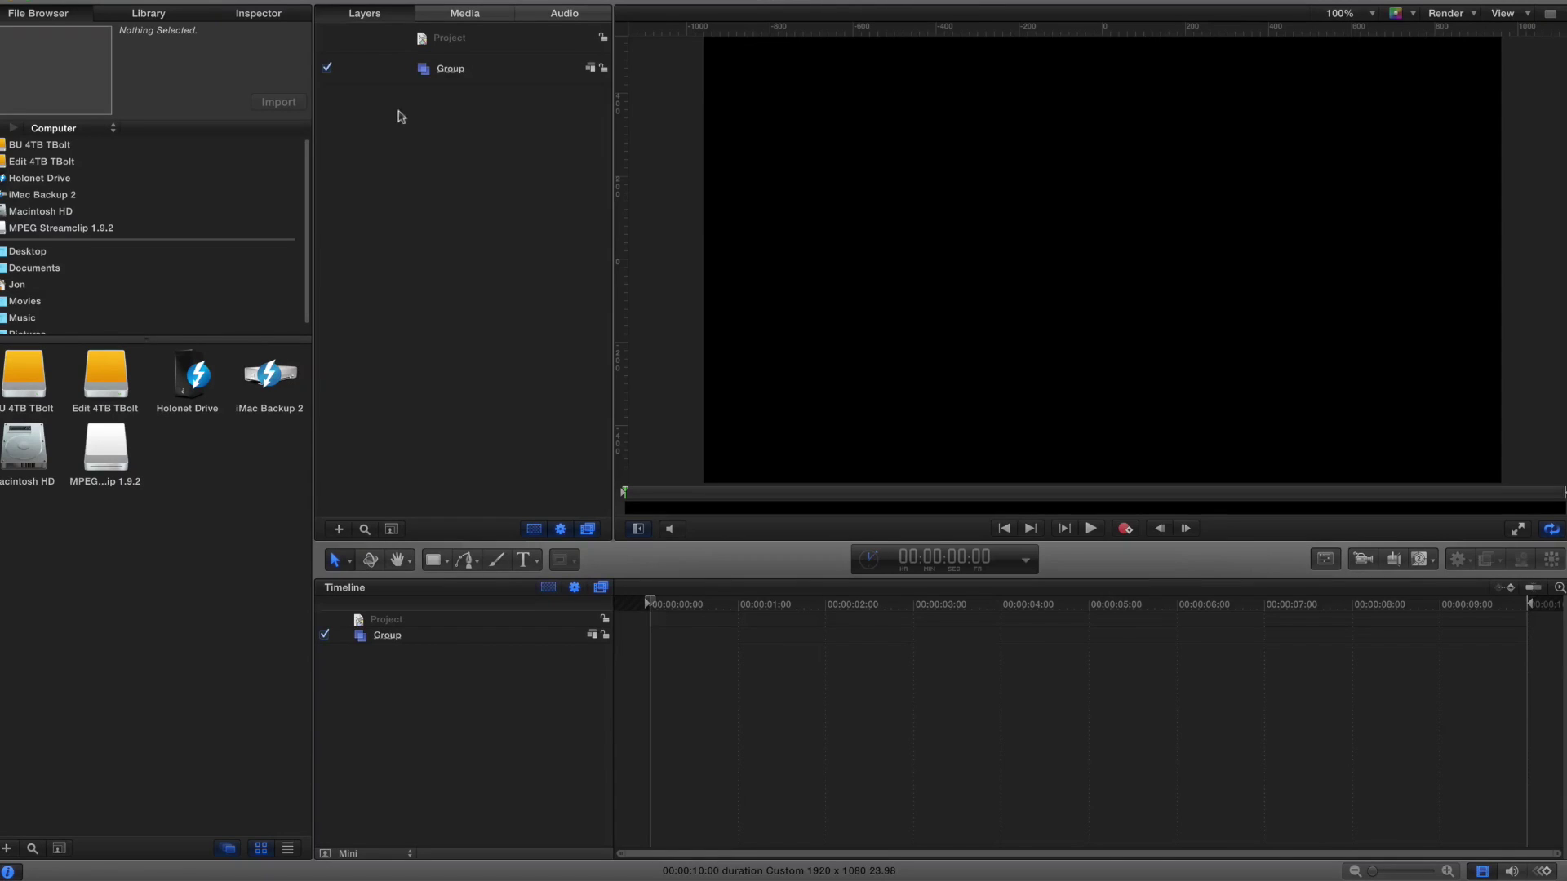
# Draw a perfect circle outward from its center in the empty group and move it to the middle of the canvas.
pyautogui.click(426, 74)
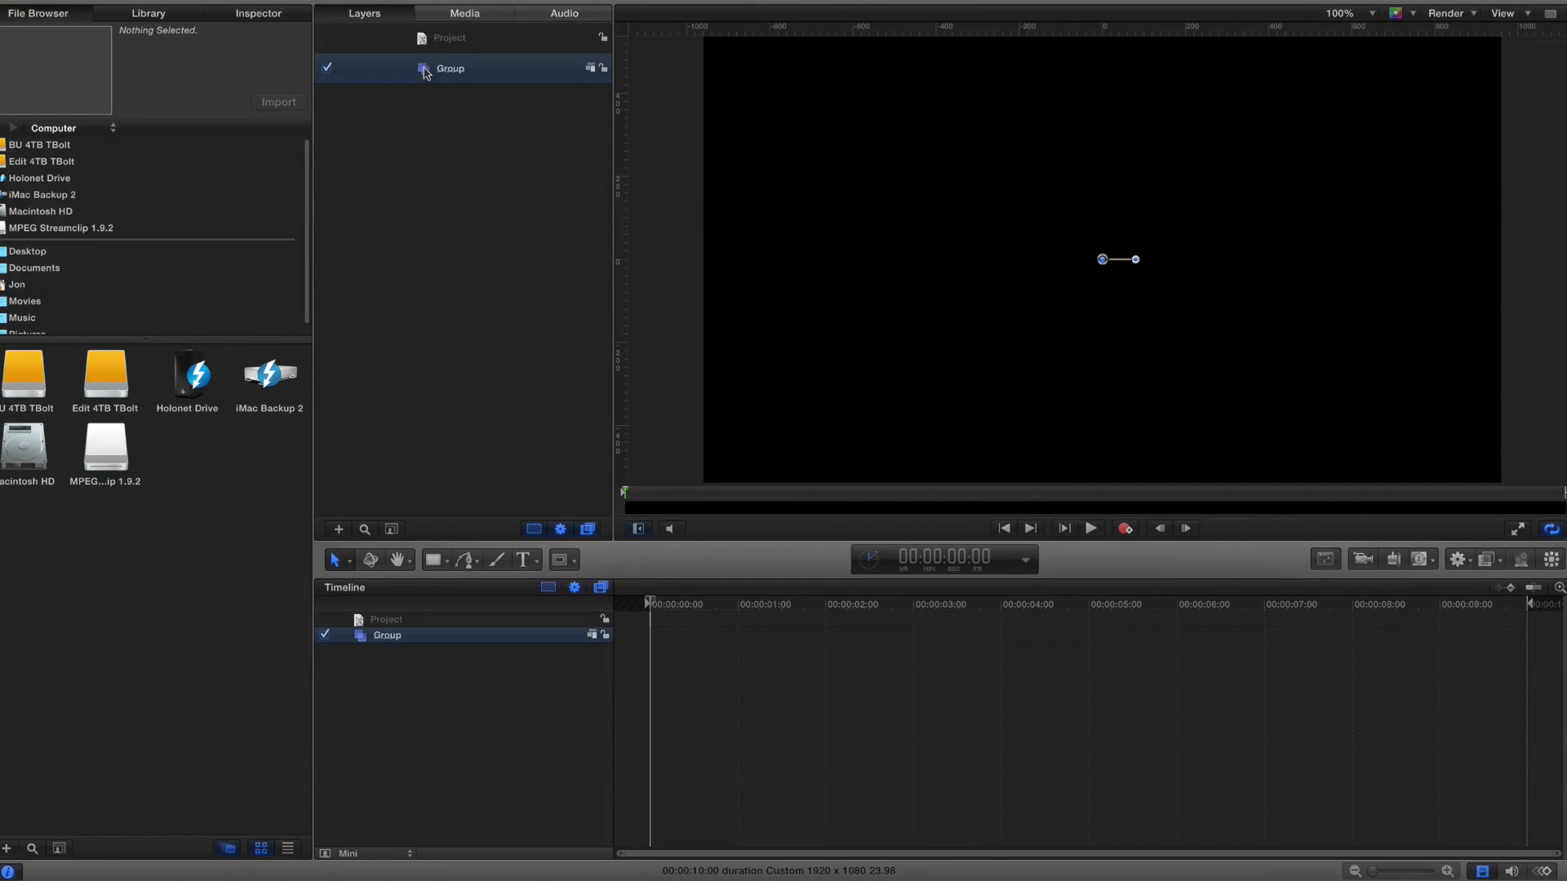
pyautogui.moveTo(434, 561); pyautogui.dragTo(466, 615)
pyautogui.moveTo(891, 191); pyautogui.dragTo(995, 262)
pyautogui.press('shift')
pyautogui.press('alt')
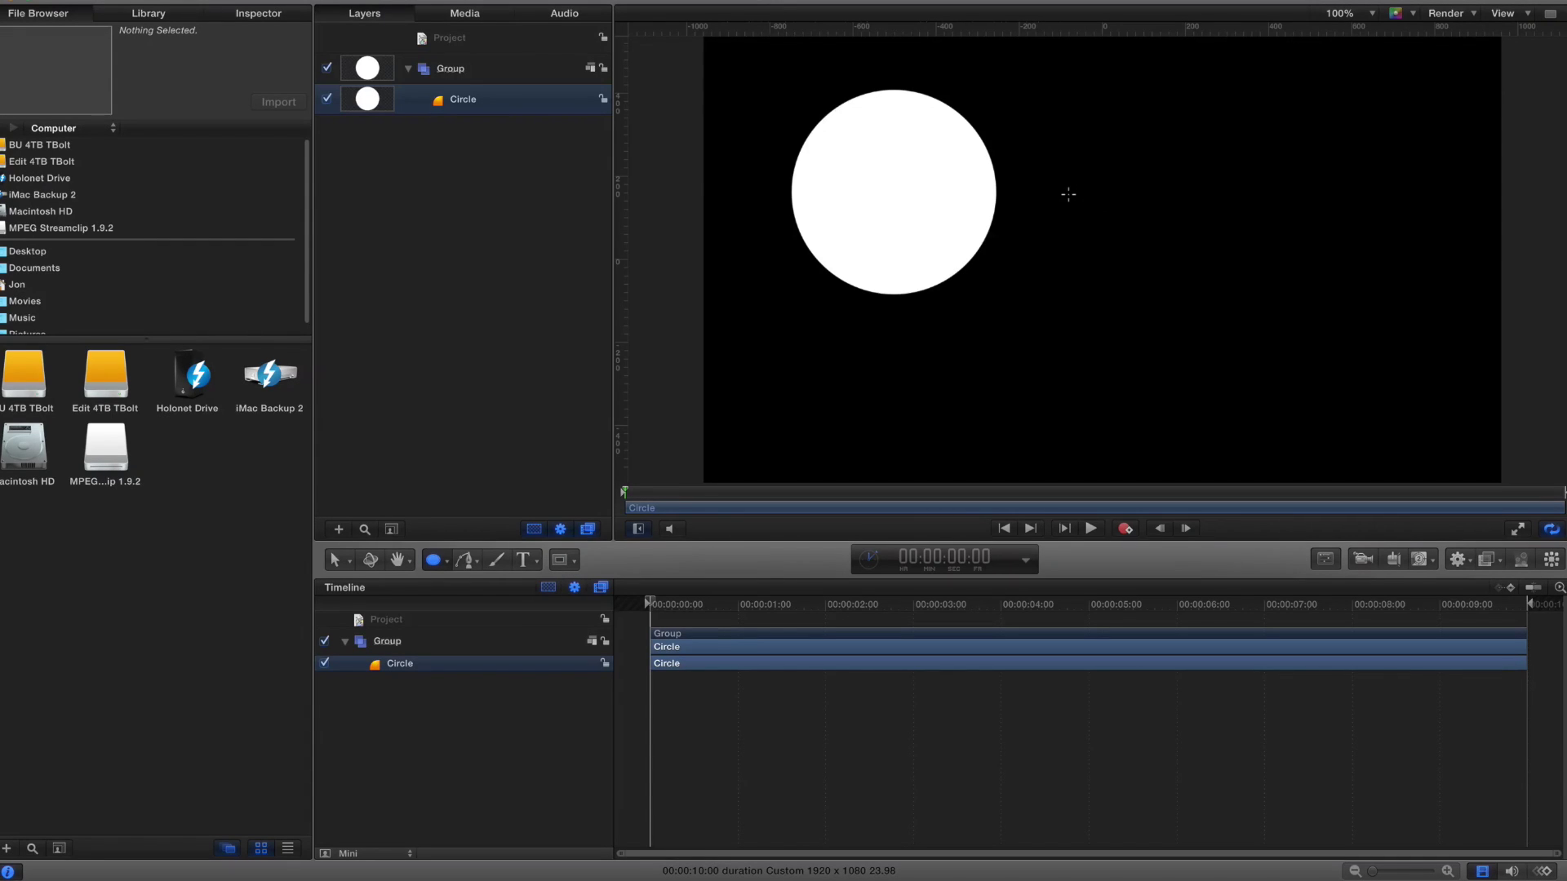
pyautogui.moveTo(930, 195); pyautogui.dragTo(1273, 357)
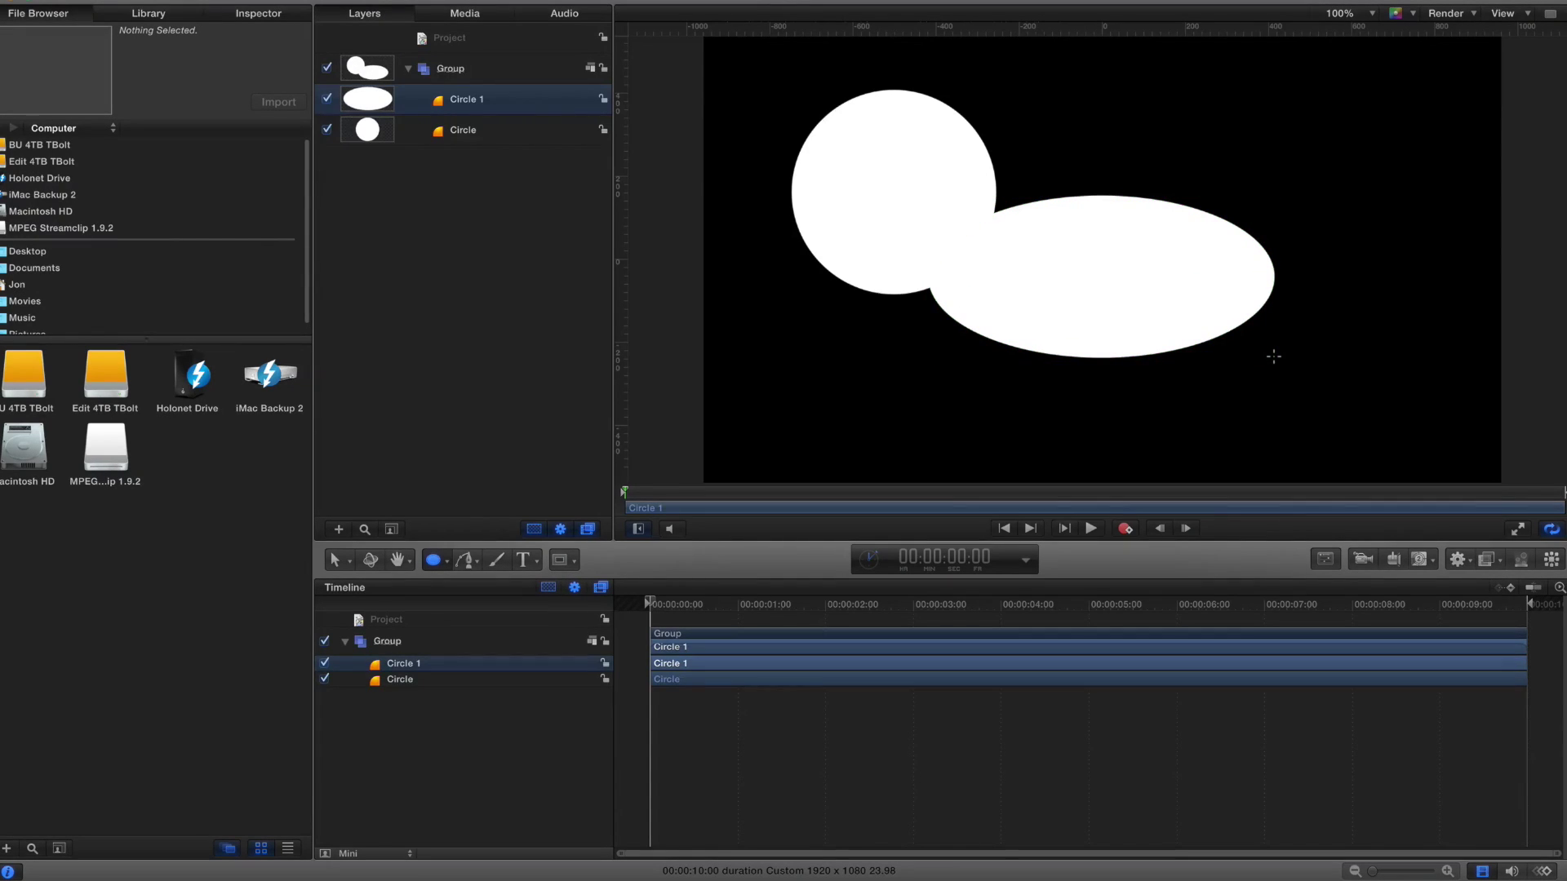
pyautogui.press('super+z')
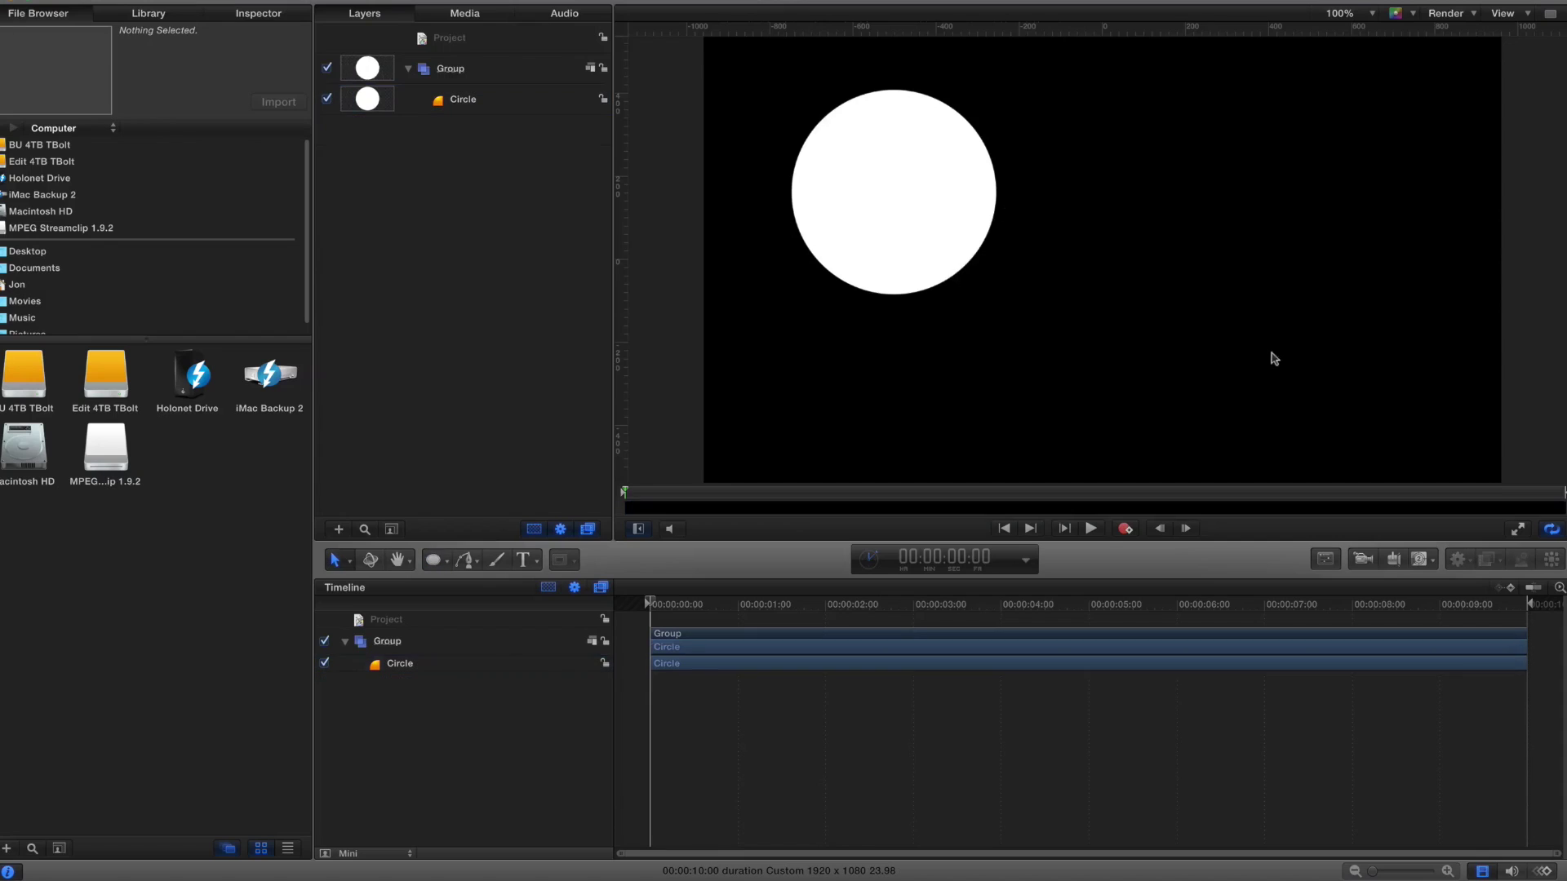
pyautogui.moveTo(915, 209); pyautogui.dragTo(1114, 271)
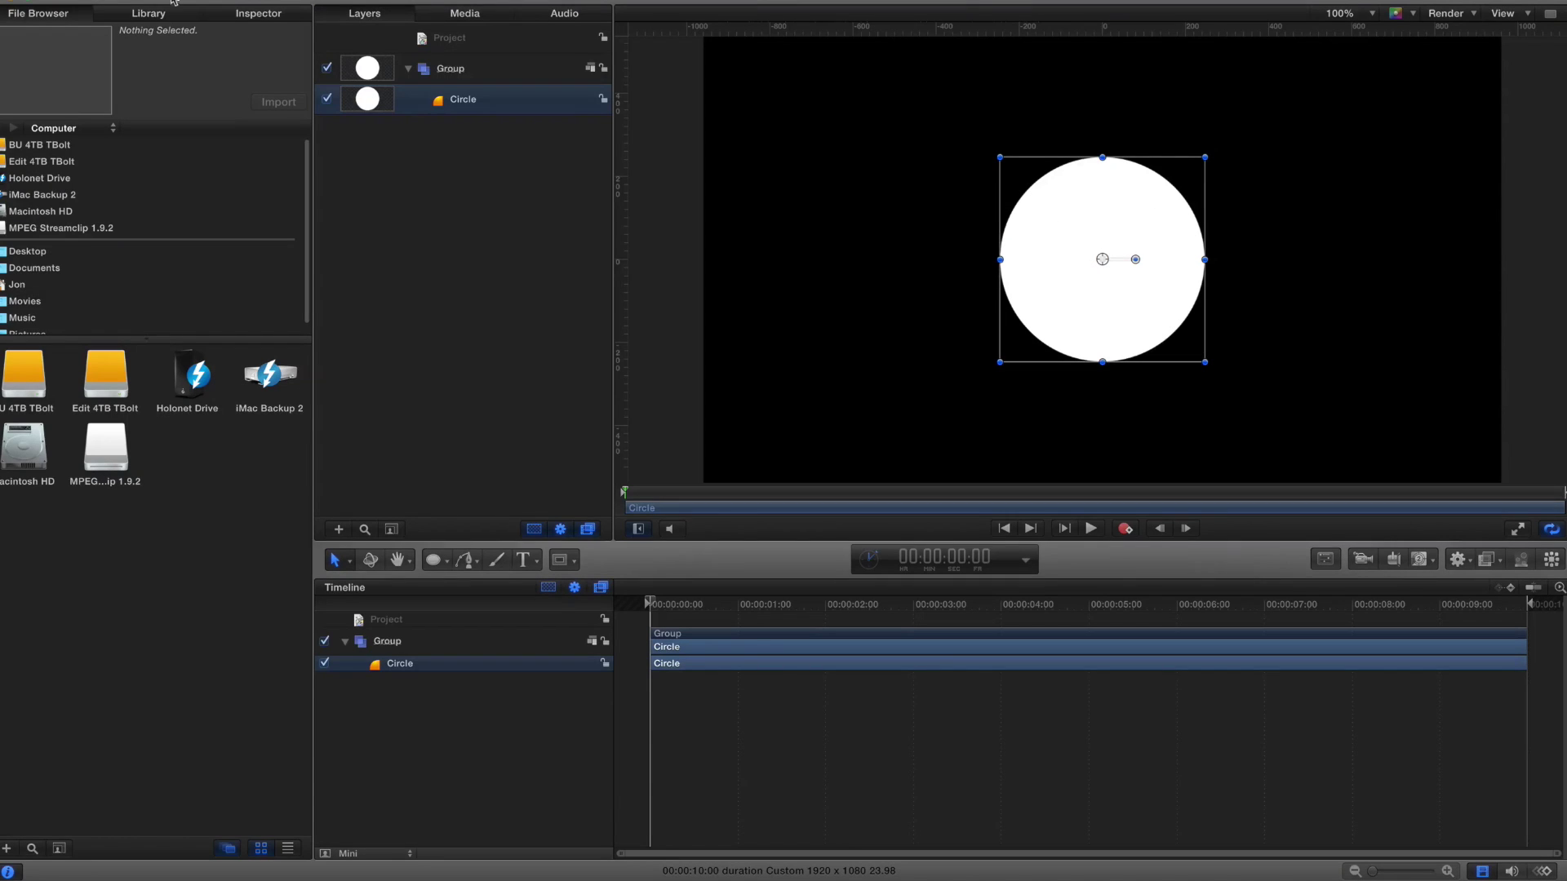
# Turn off the circle's fill and give it a red outline with a width of 12.
pyautogui.click(261, 15)
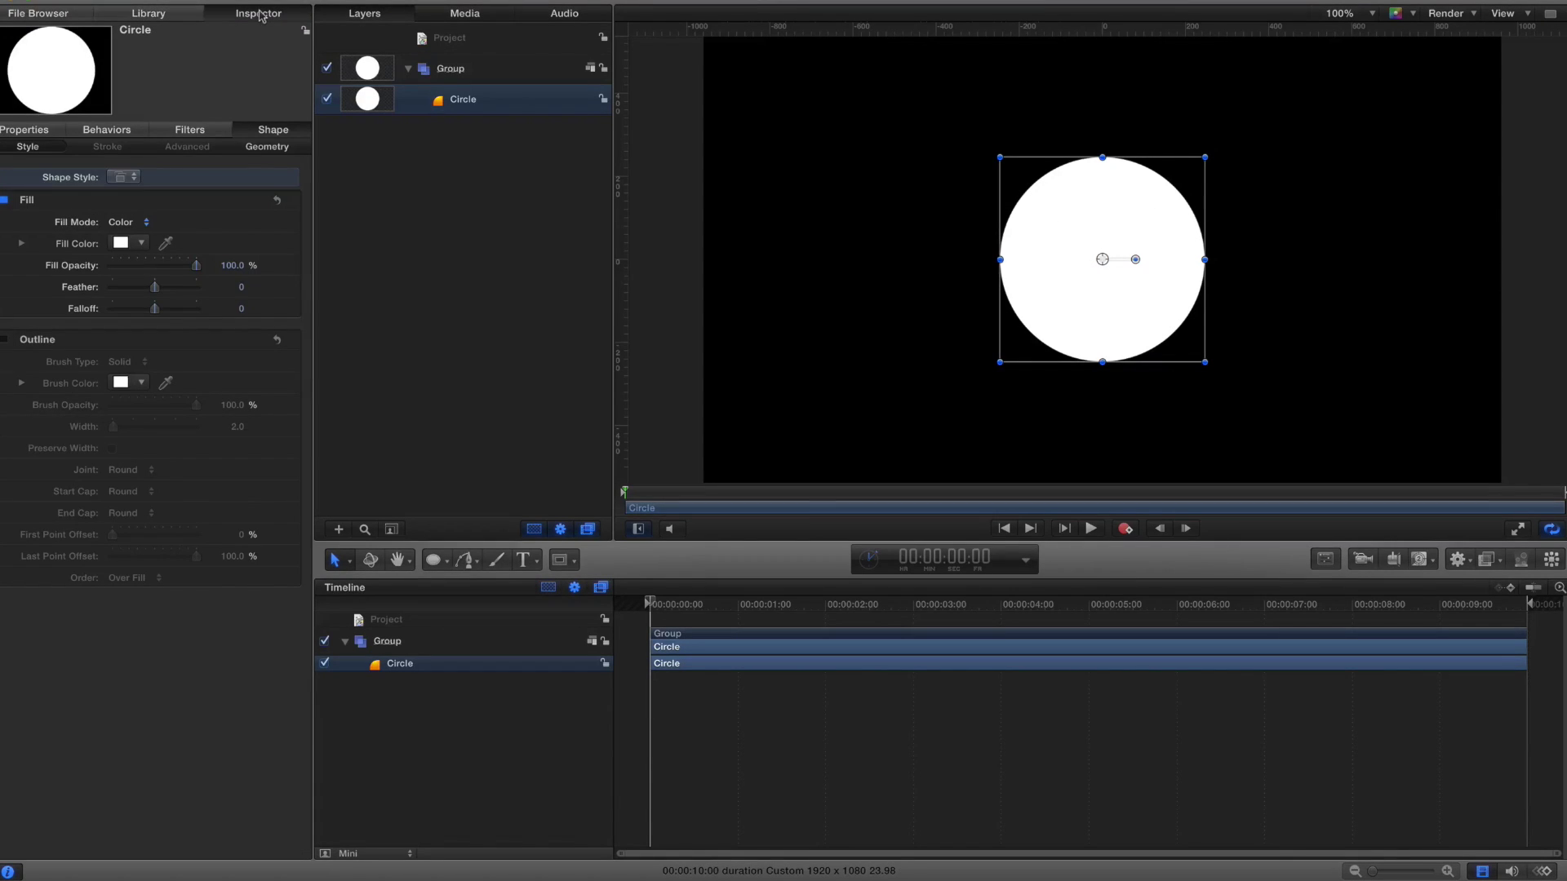
pyautogui.click(4, 339)
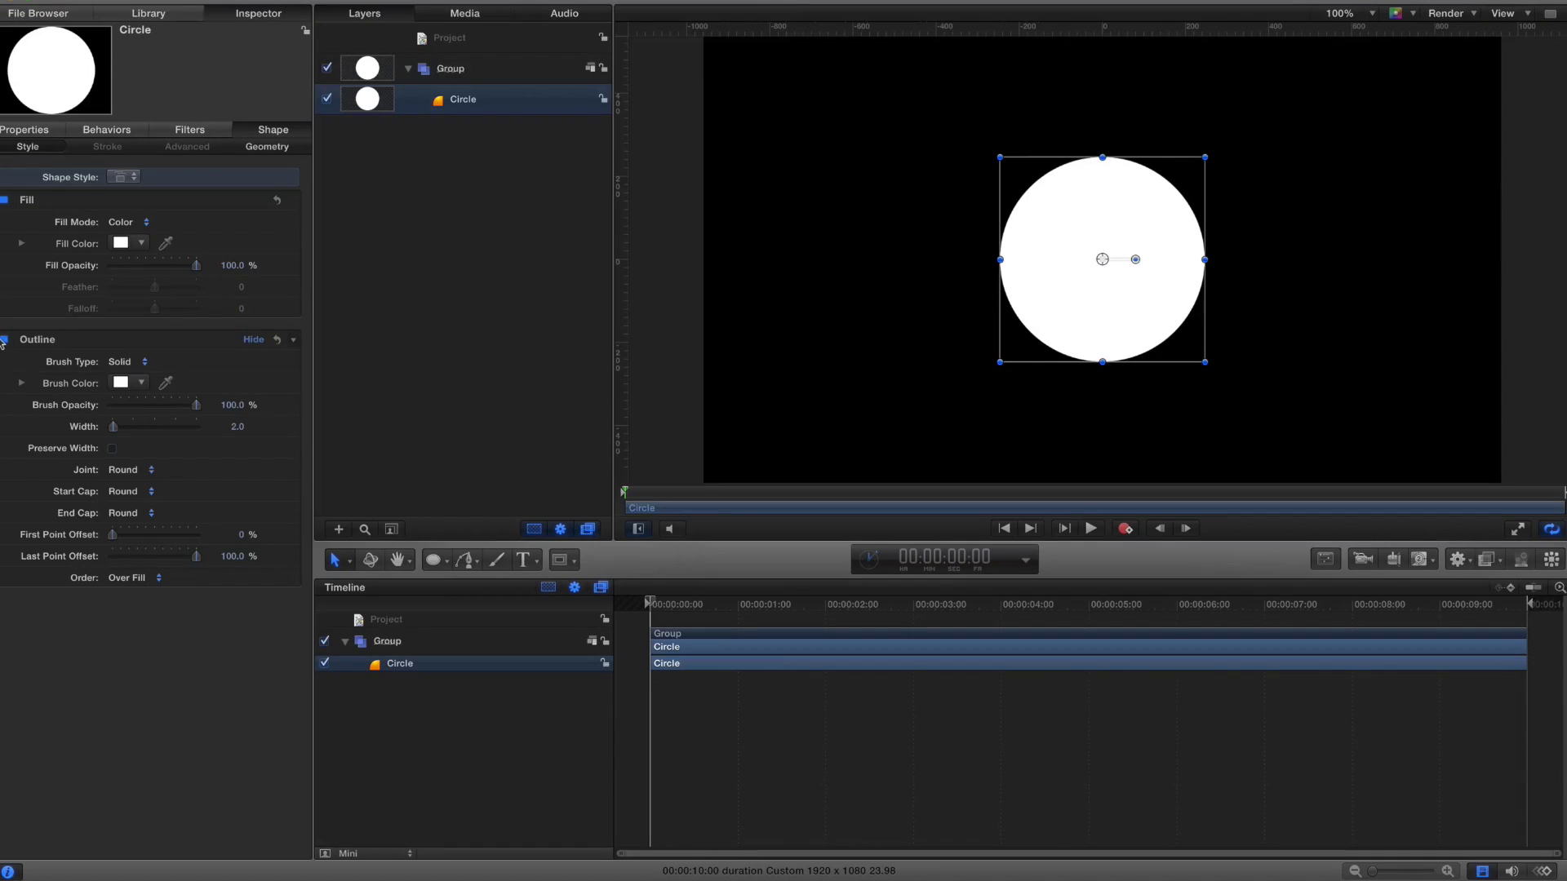
pyautogui.click(5, 200)
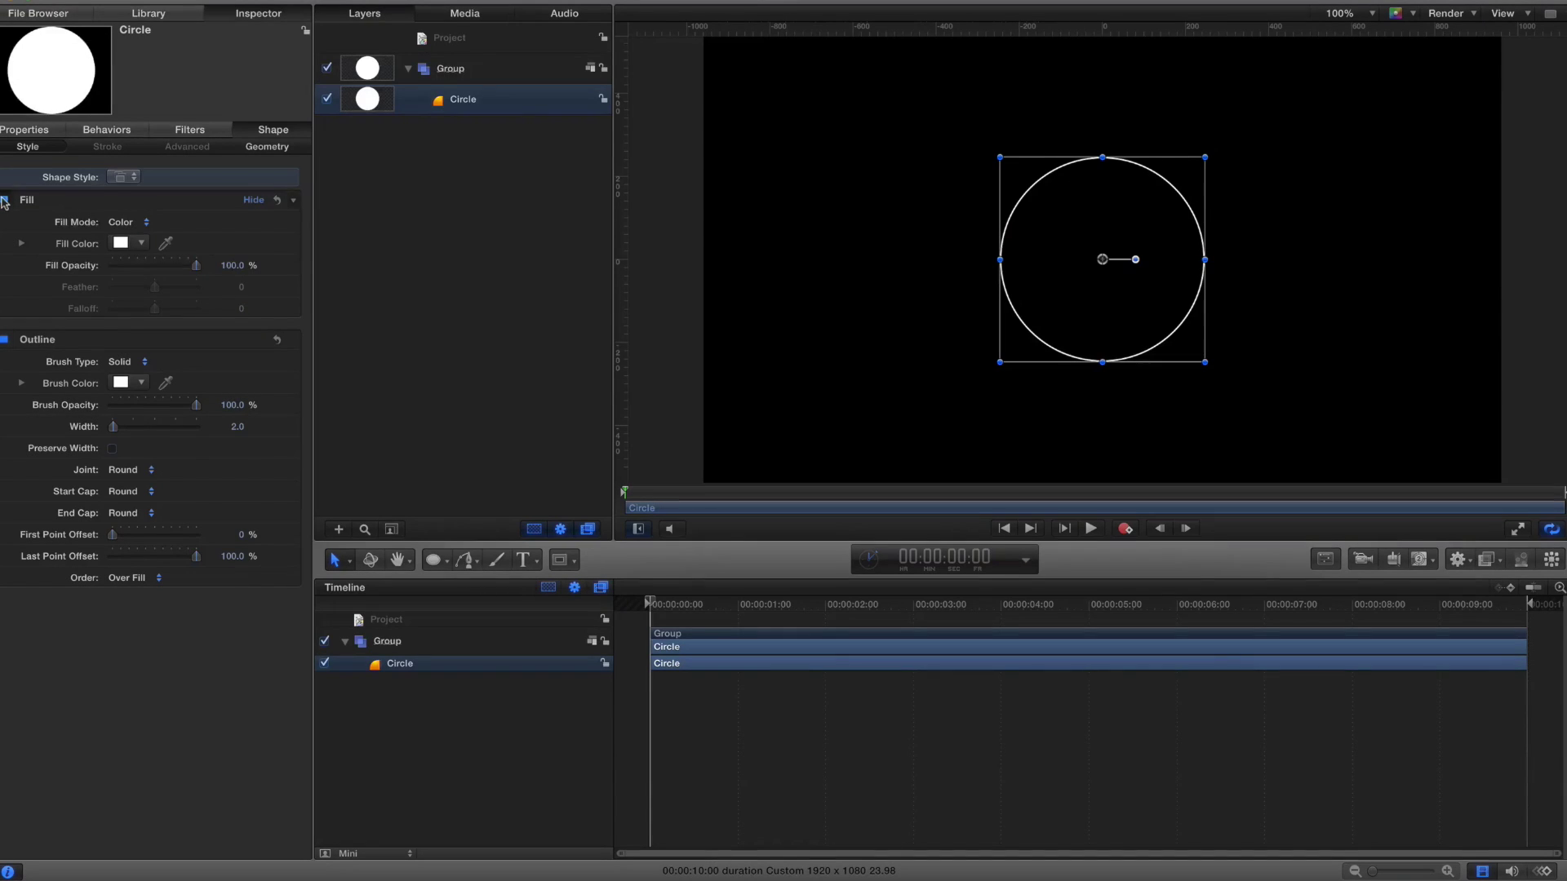
pyautogui.click(120, 383)
pyautogui.moveTo(417, 436); pyautogui.dragTo(547, 431)
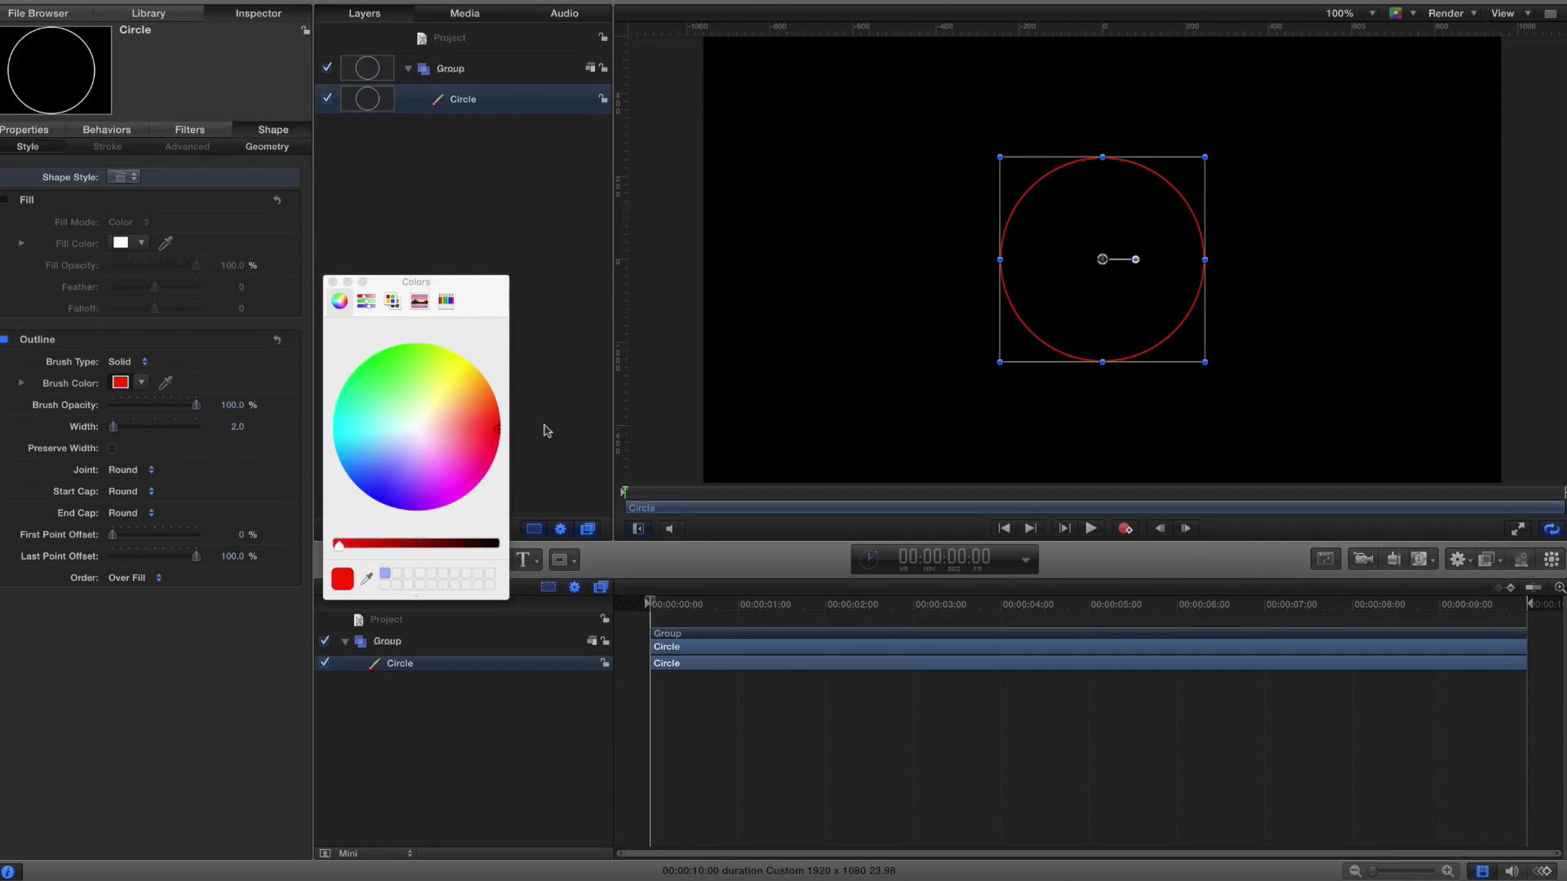
pyautogui.click(332, 282)
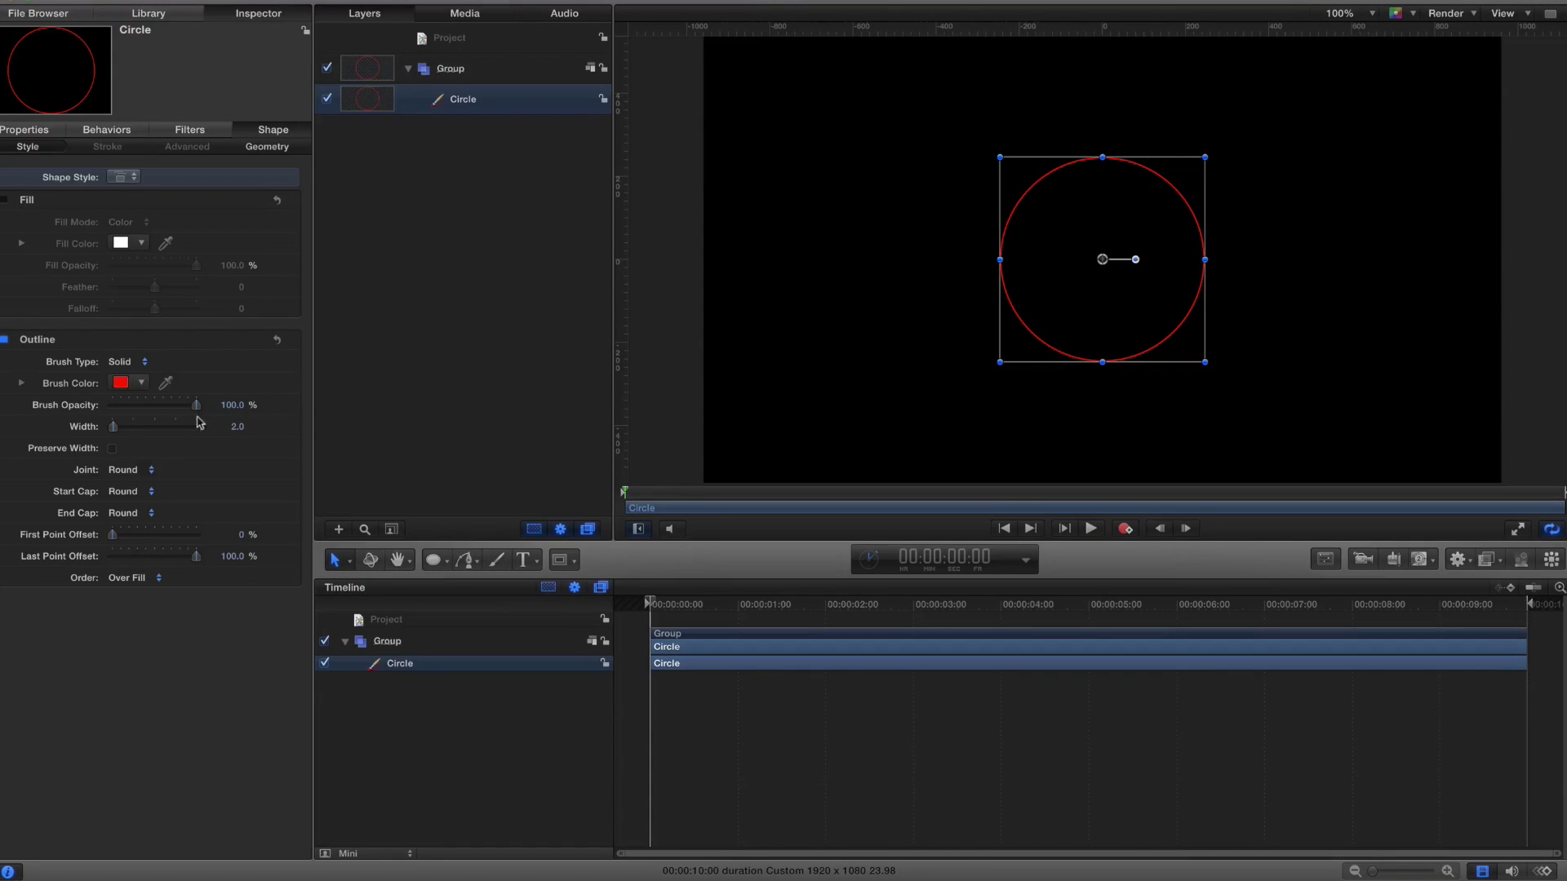
pyautogui.moveTo(114, 427); pyautogui.dragTo(123, 427)
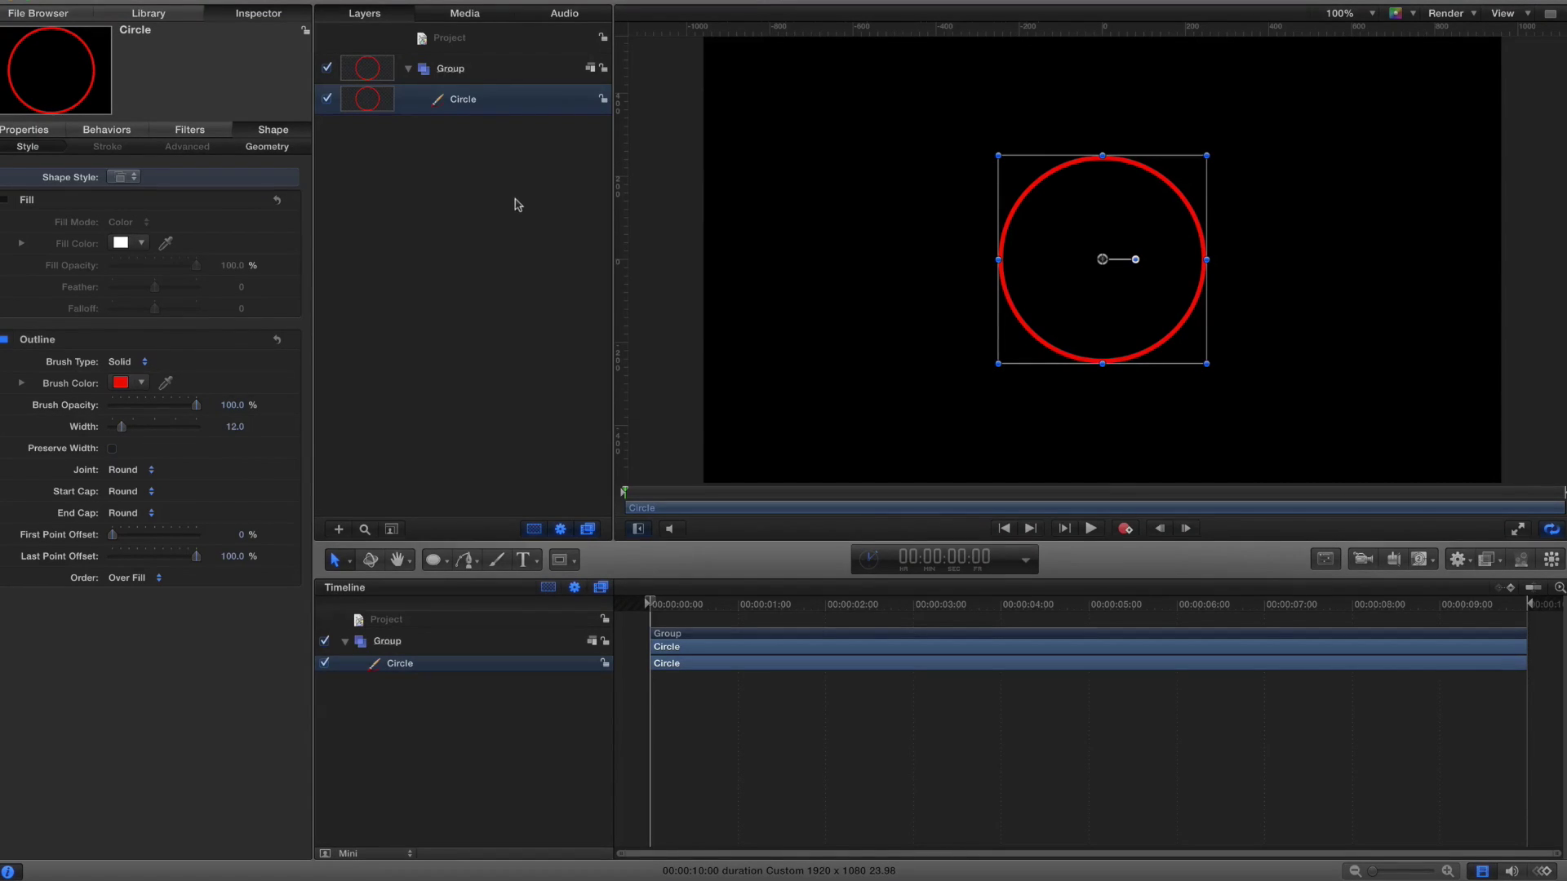
# Add a text object with the website address and center it inside the red circle.
pyautogui.click(524, 560)
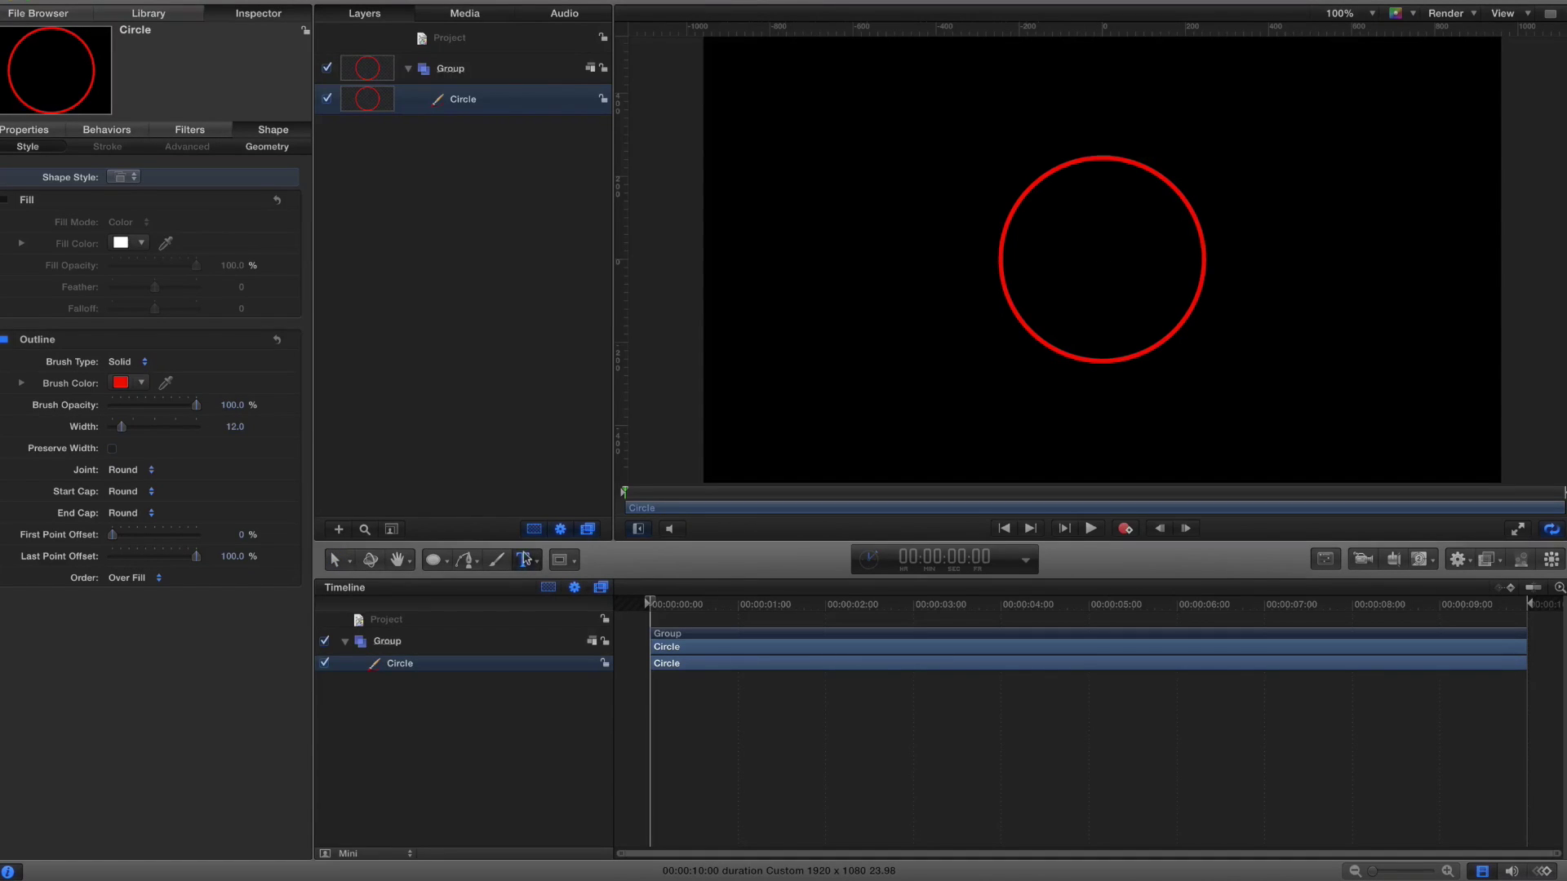
pyautogui.click(1015, 251)
pyautogui.write('JonBelew')
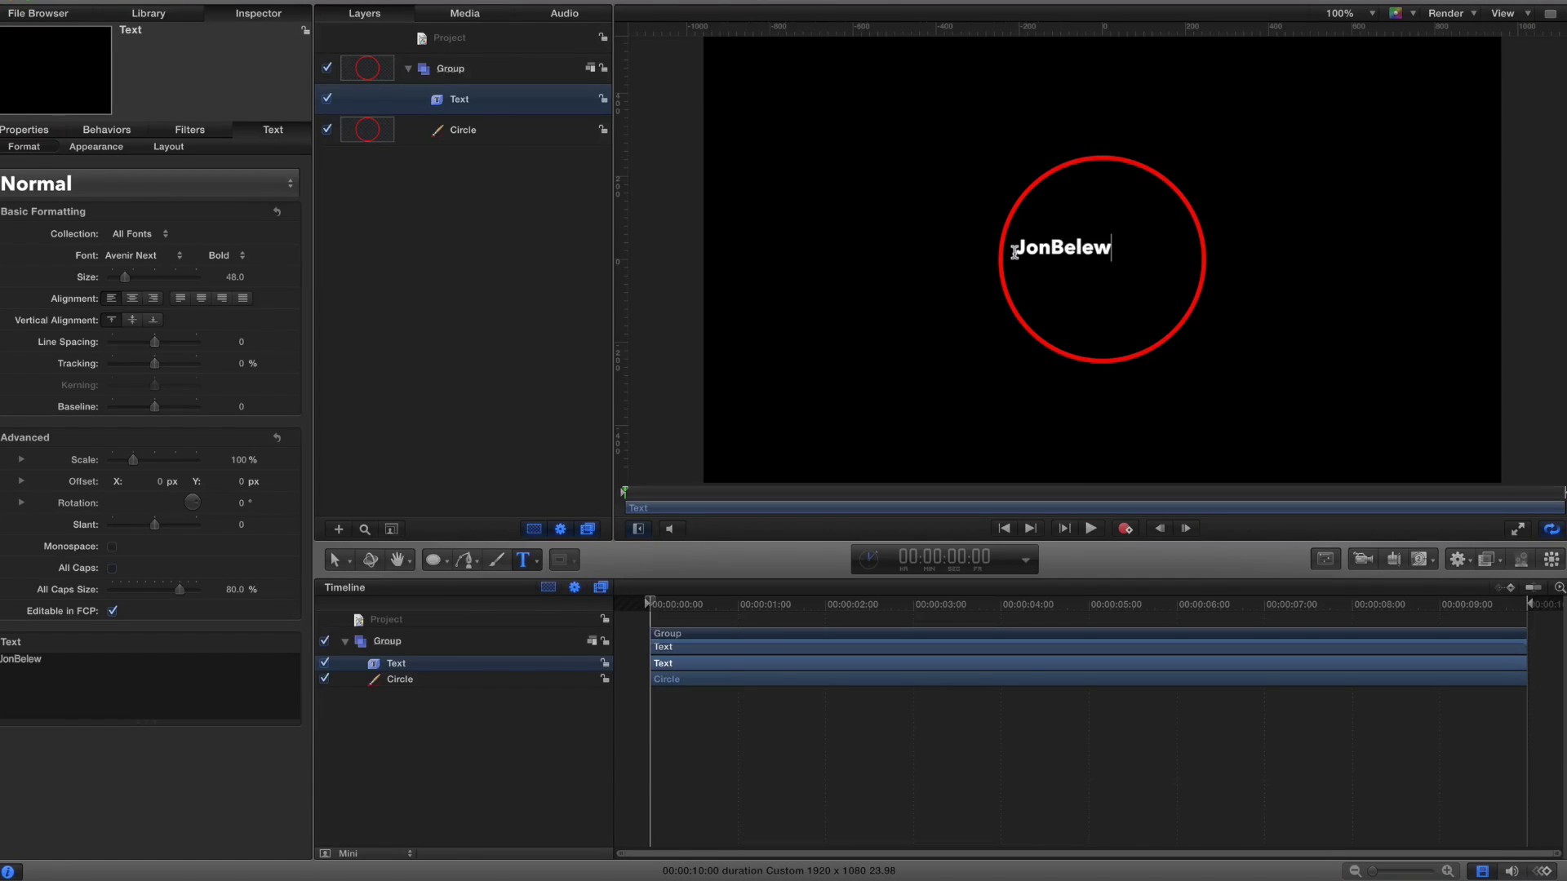
pyautogui.write('.Com')
pyautogui.press('Escape')
pyautogui.moveTo(1102, 248); pyautogui.dragTo(1120, 262)
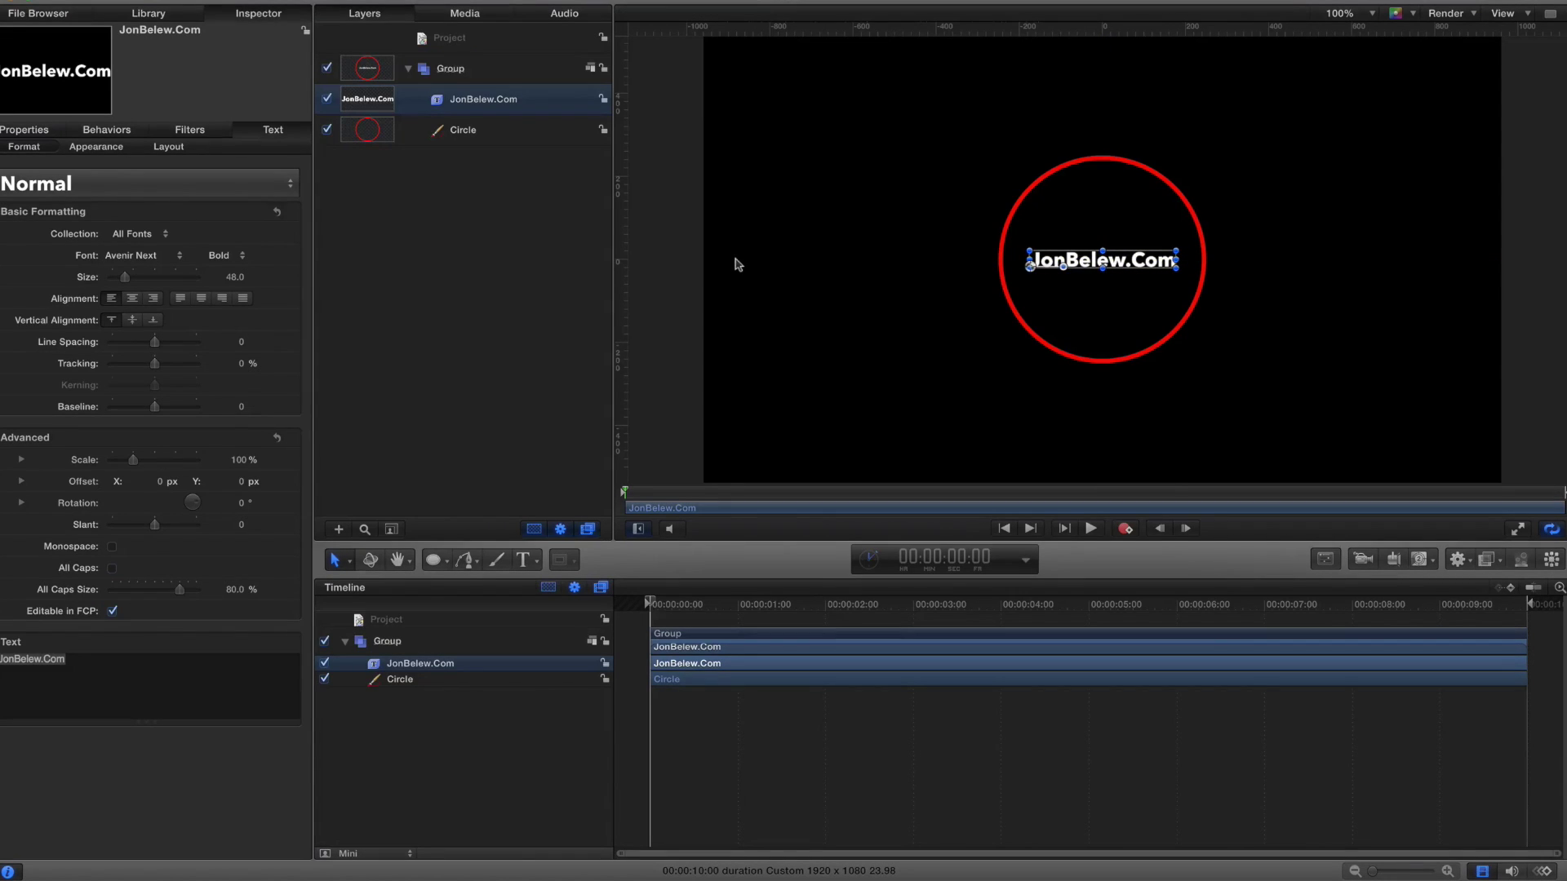
# Add a new group named OSC above the existing group and turn on its Fixed Resolution.
pyautogui.click(402, 185)
pyautogui.click(469, 70)
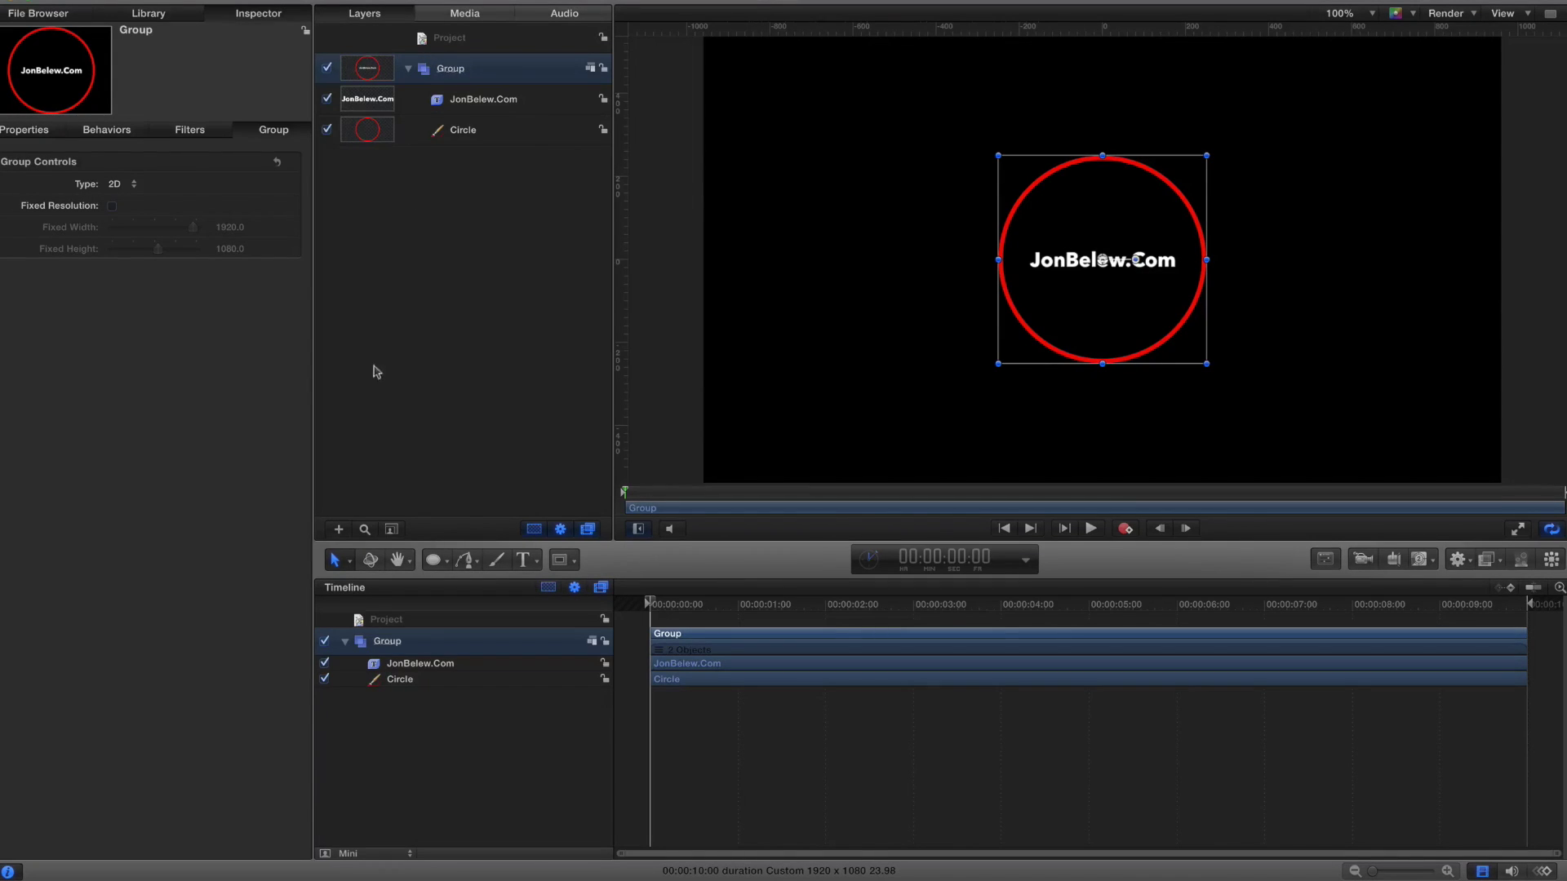
pyautogui.click(339, 530)
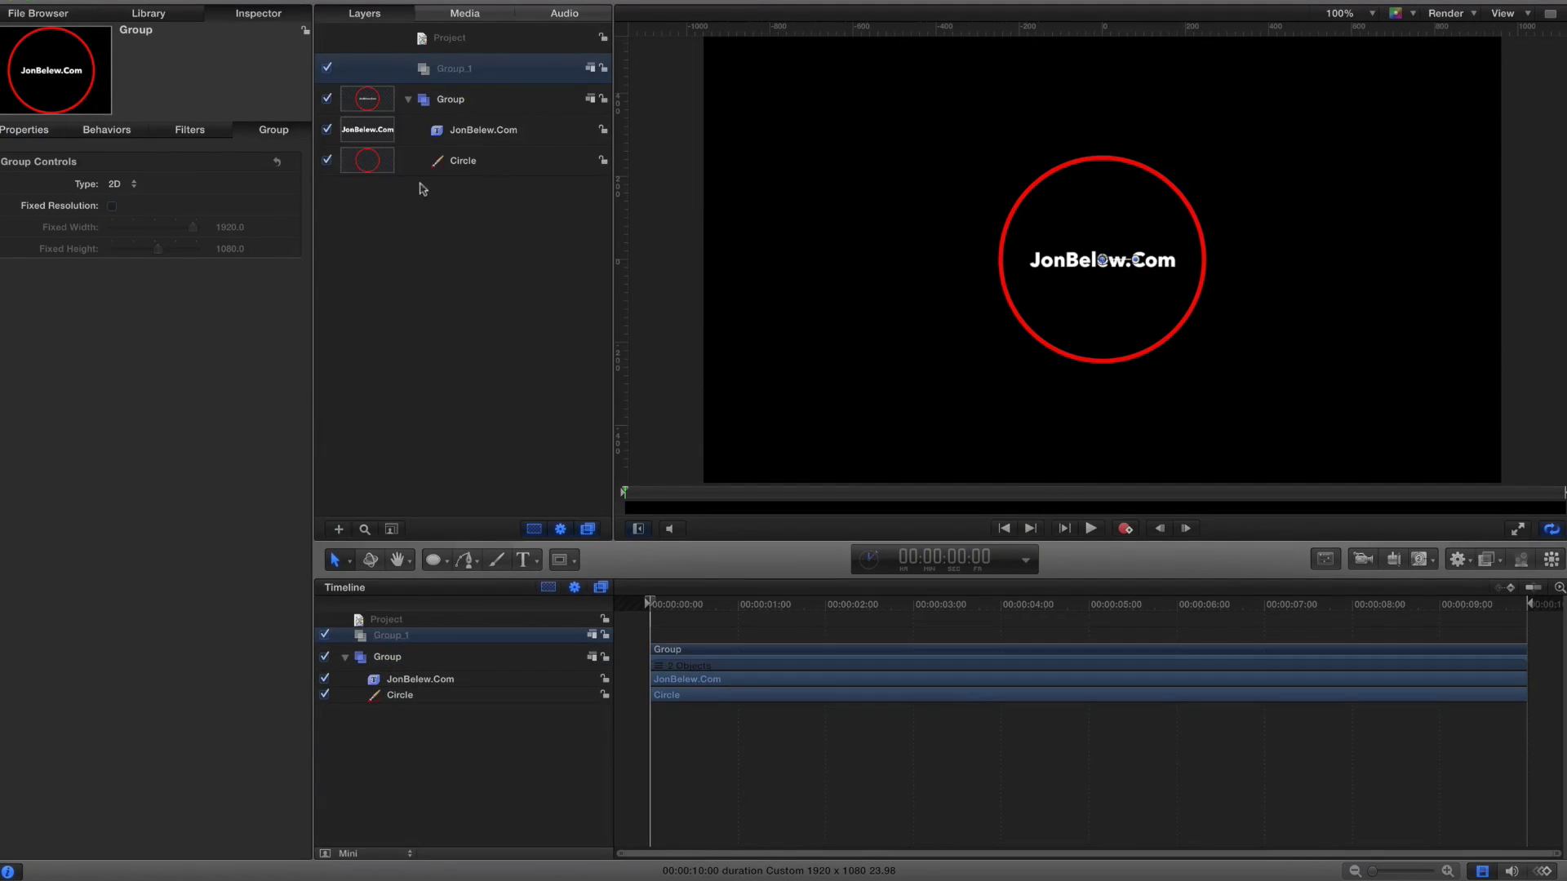
pyautogui.doubleClick(451, 70)
pyautogui.write('OS')
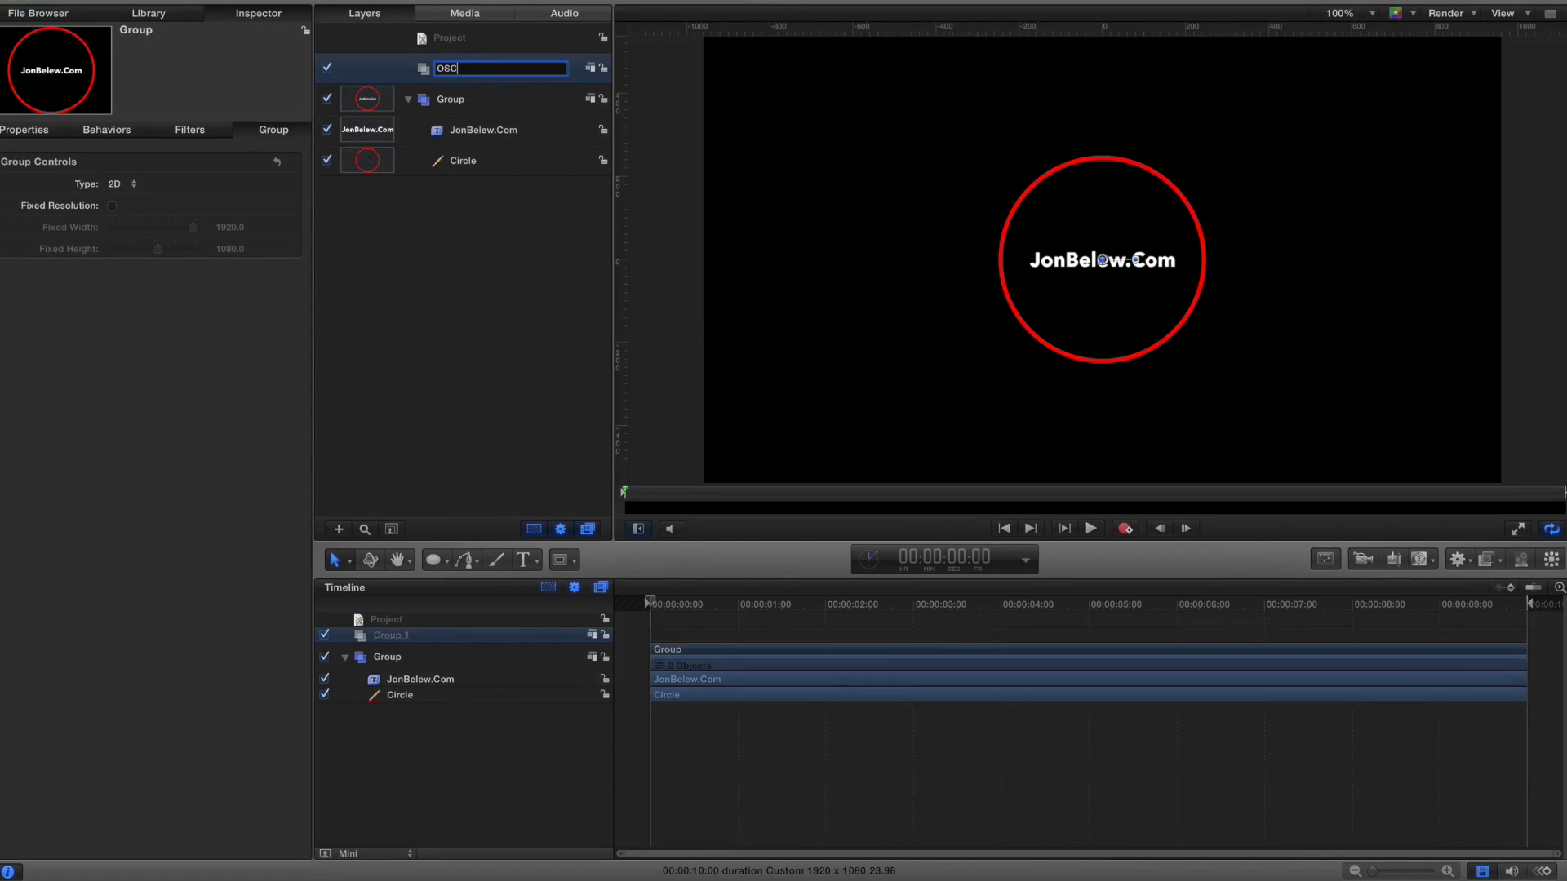
pyautogui.write('C')
pyautogui.press('Return')
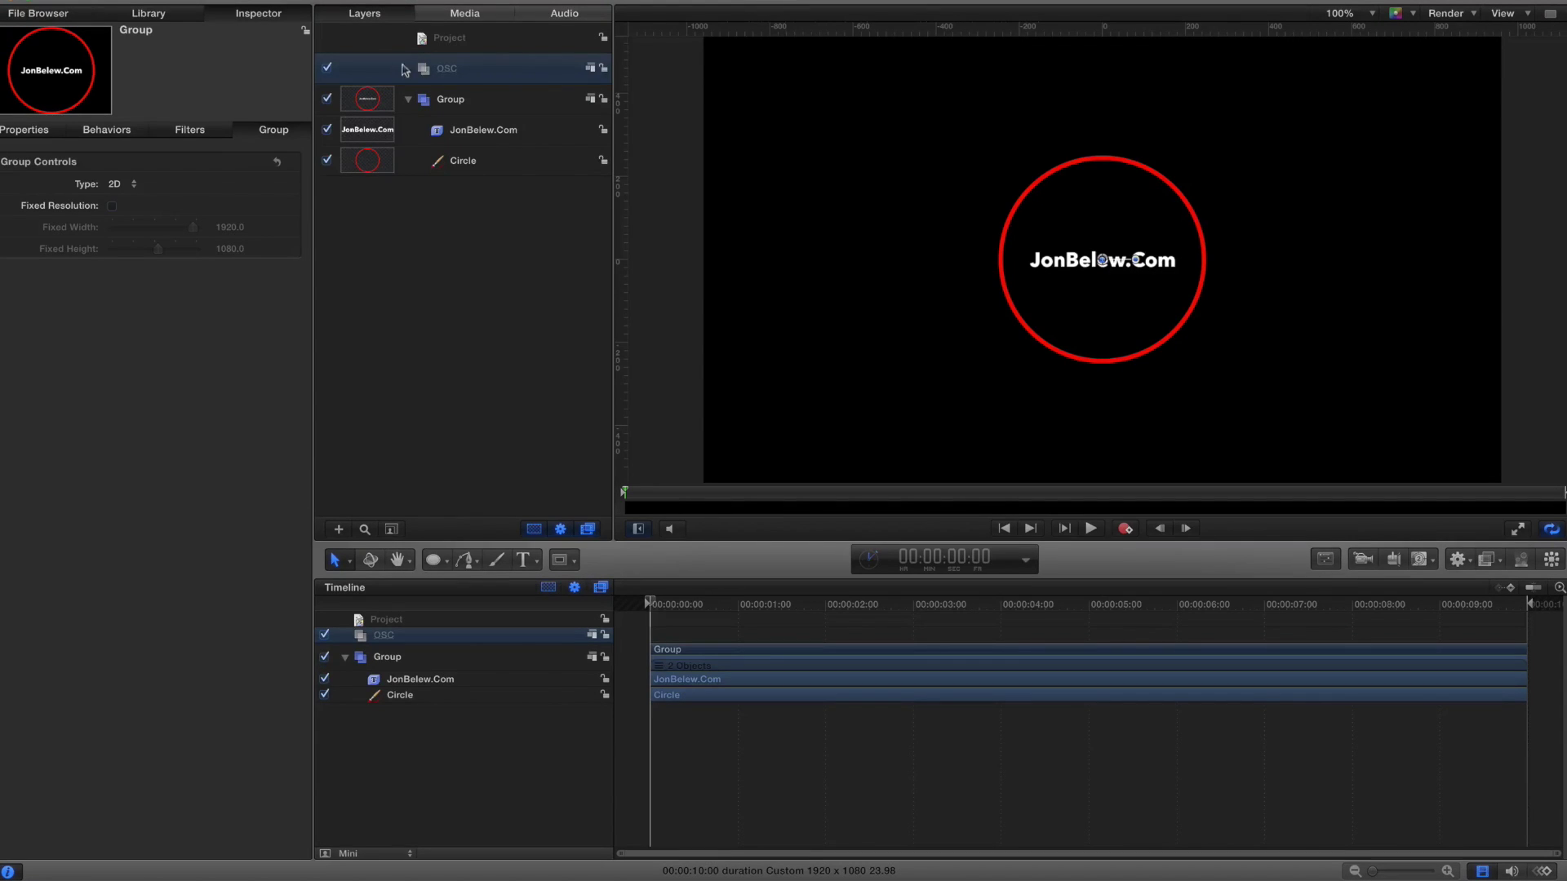
pyautogui.click(109, 206)
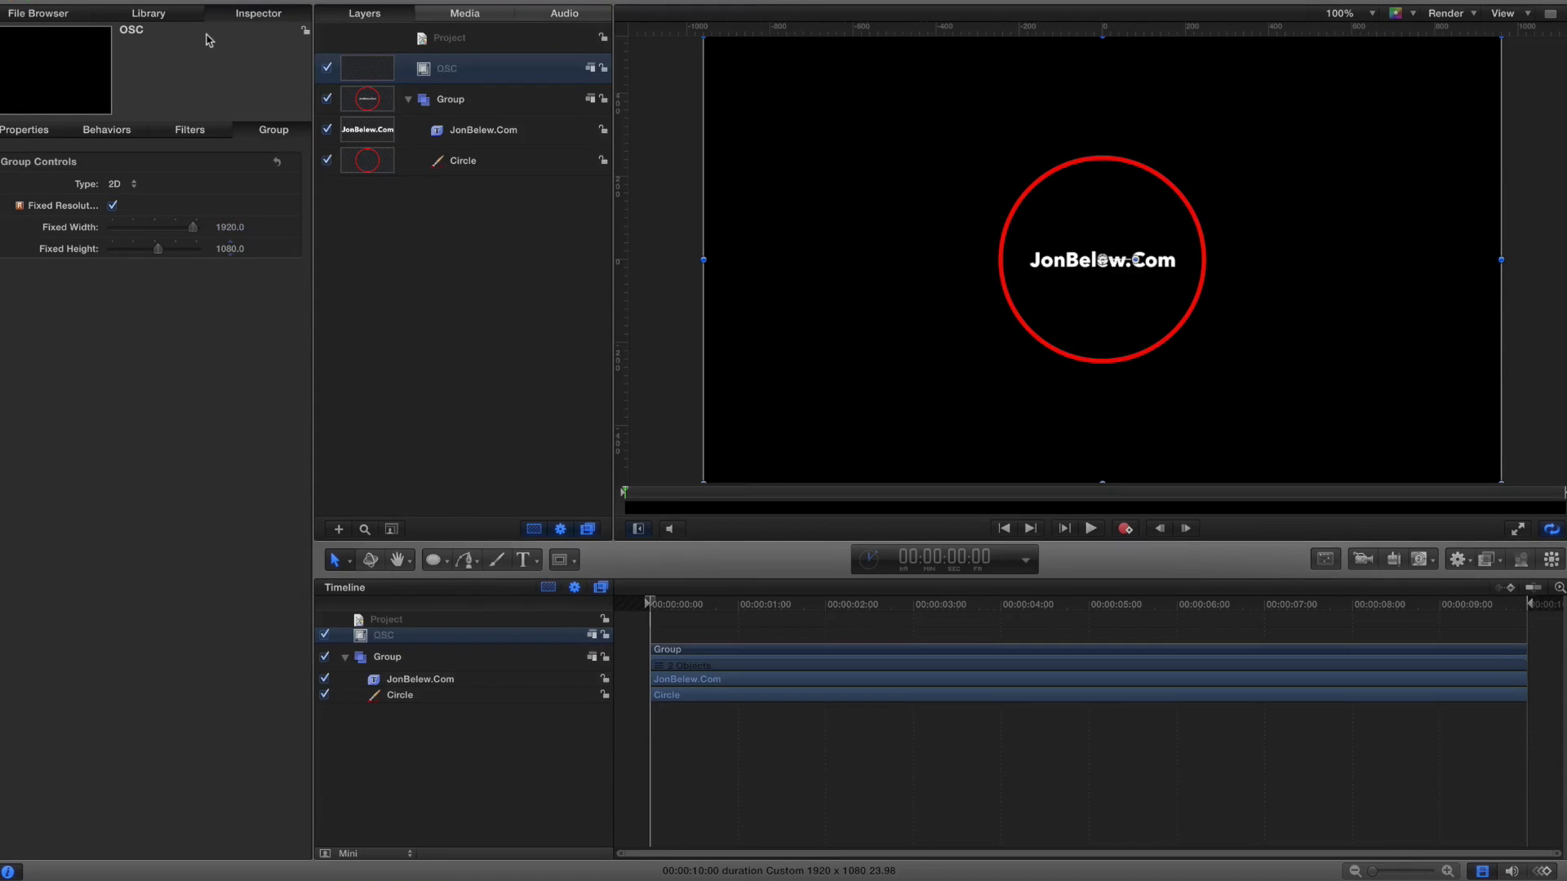
# Find the Disc Warp filter among the library's filters by searching for "dis" and apply it to the OSC group.
pyautogui.click(163, 15)
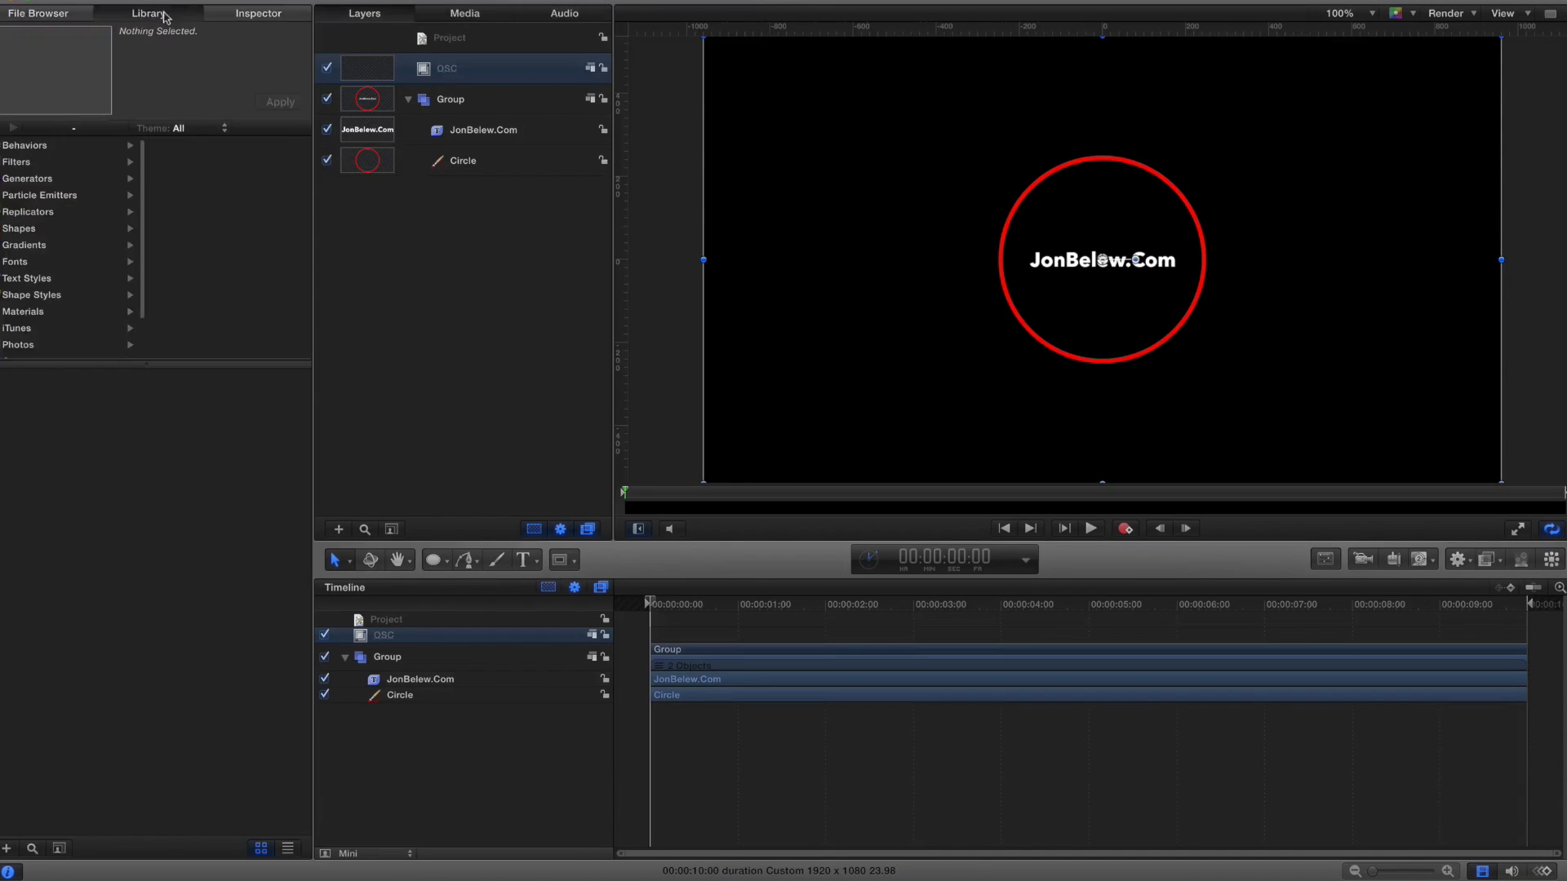
pyautogui.click(22, 164)
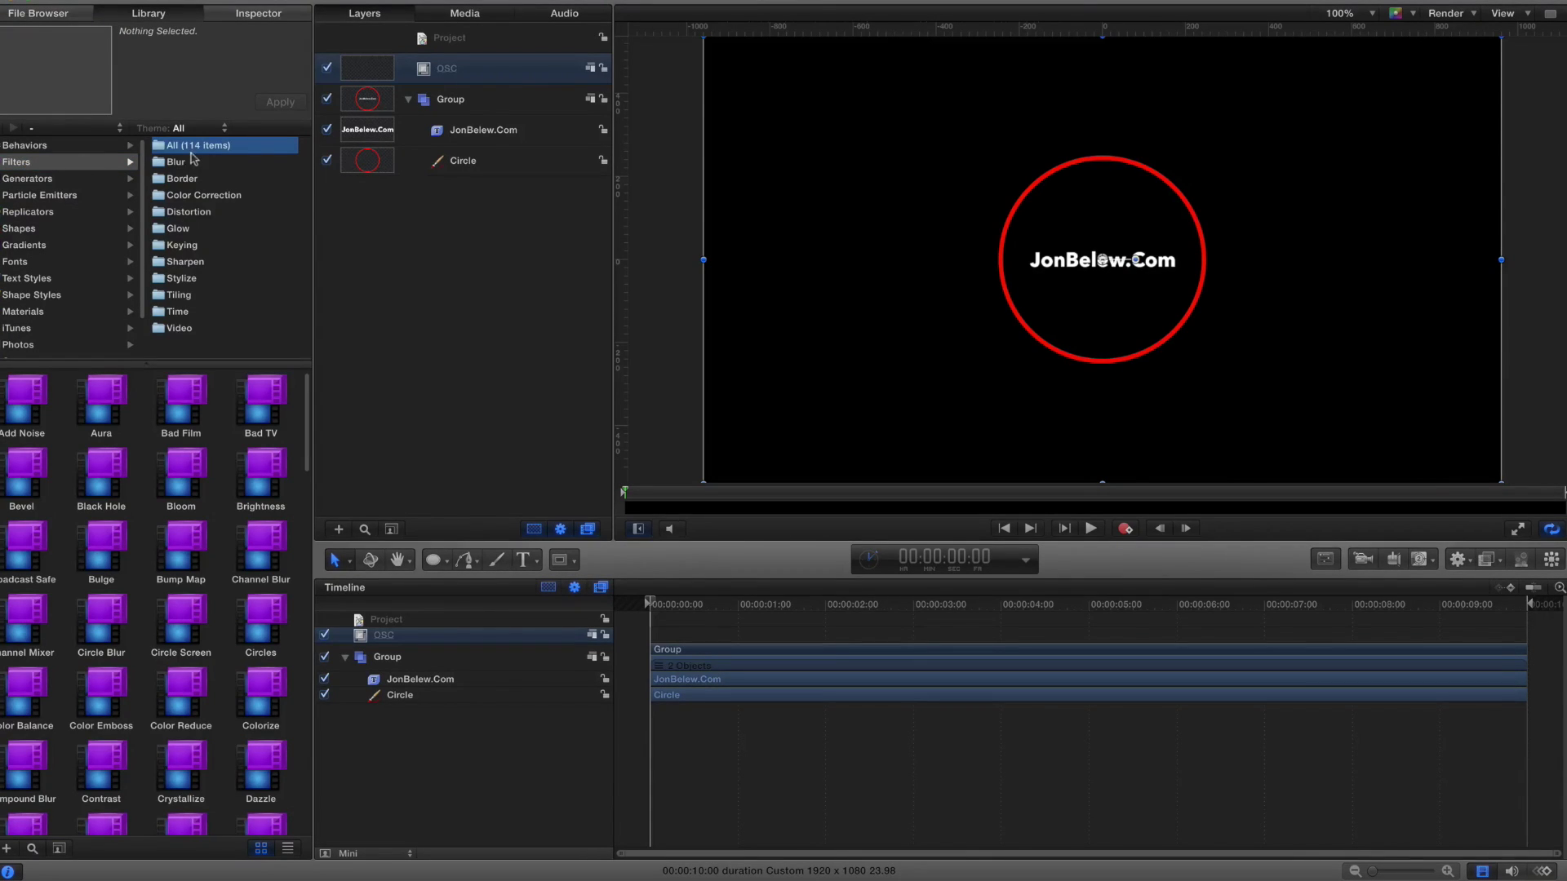
pyautogui.click(188, 213)
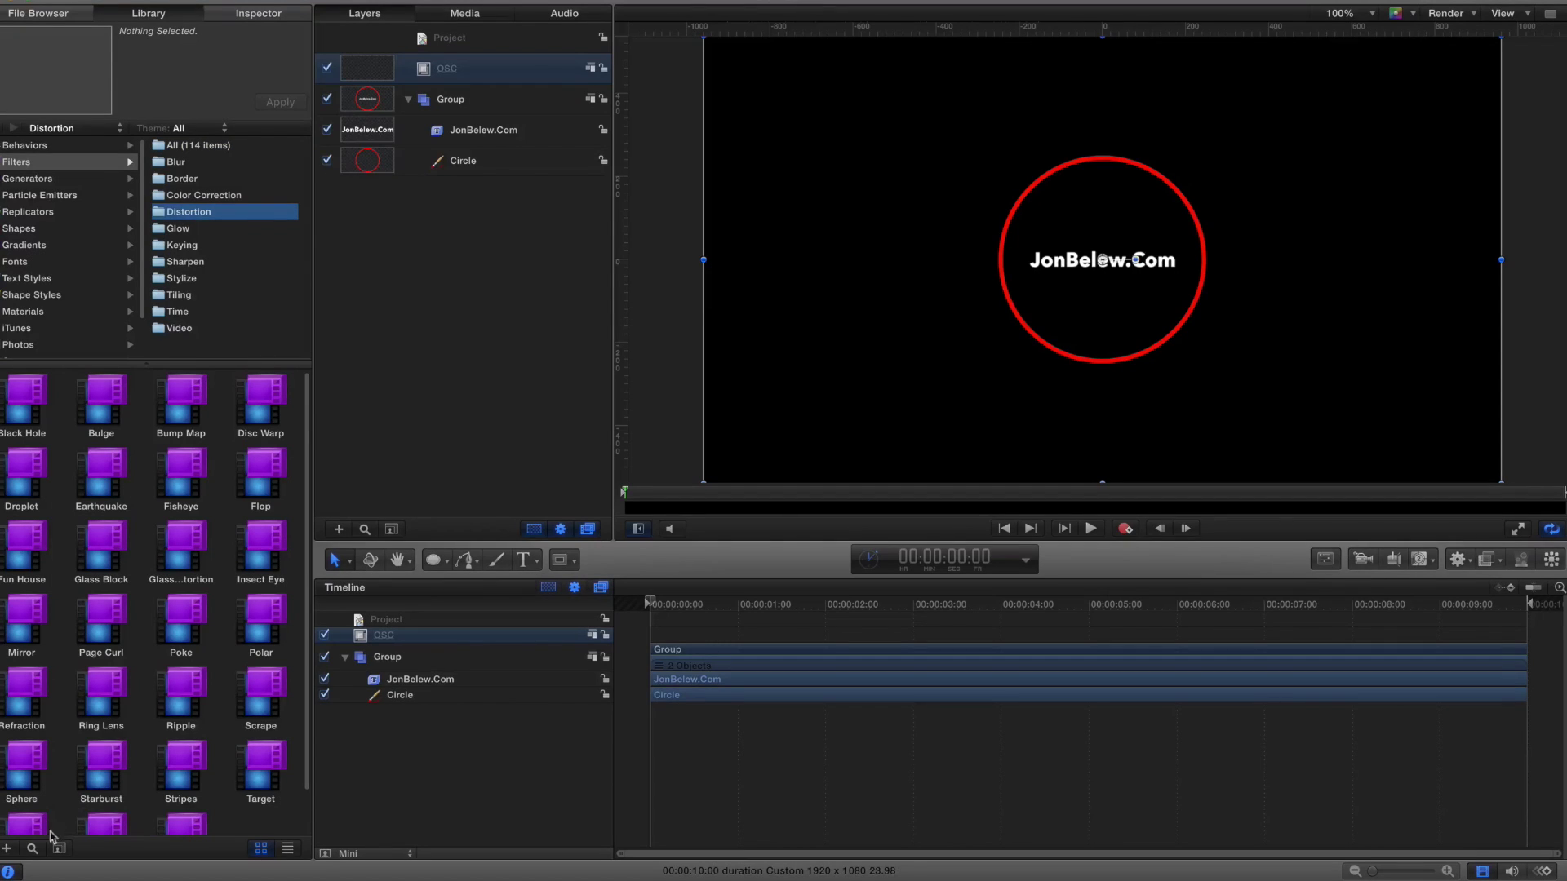
pyautogui.click(32, 849)
pyautogui.click(125, 826)
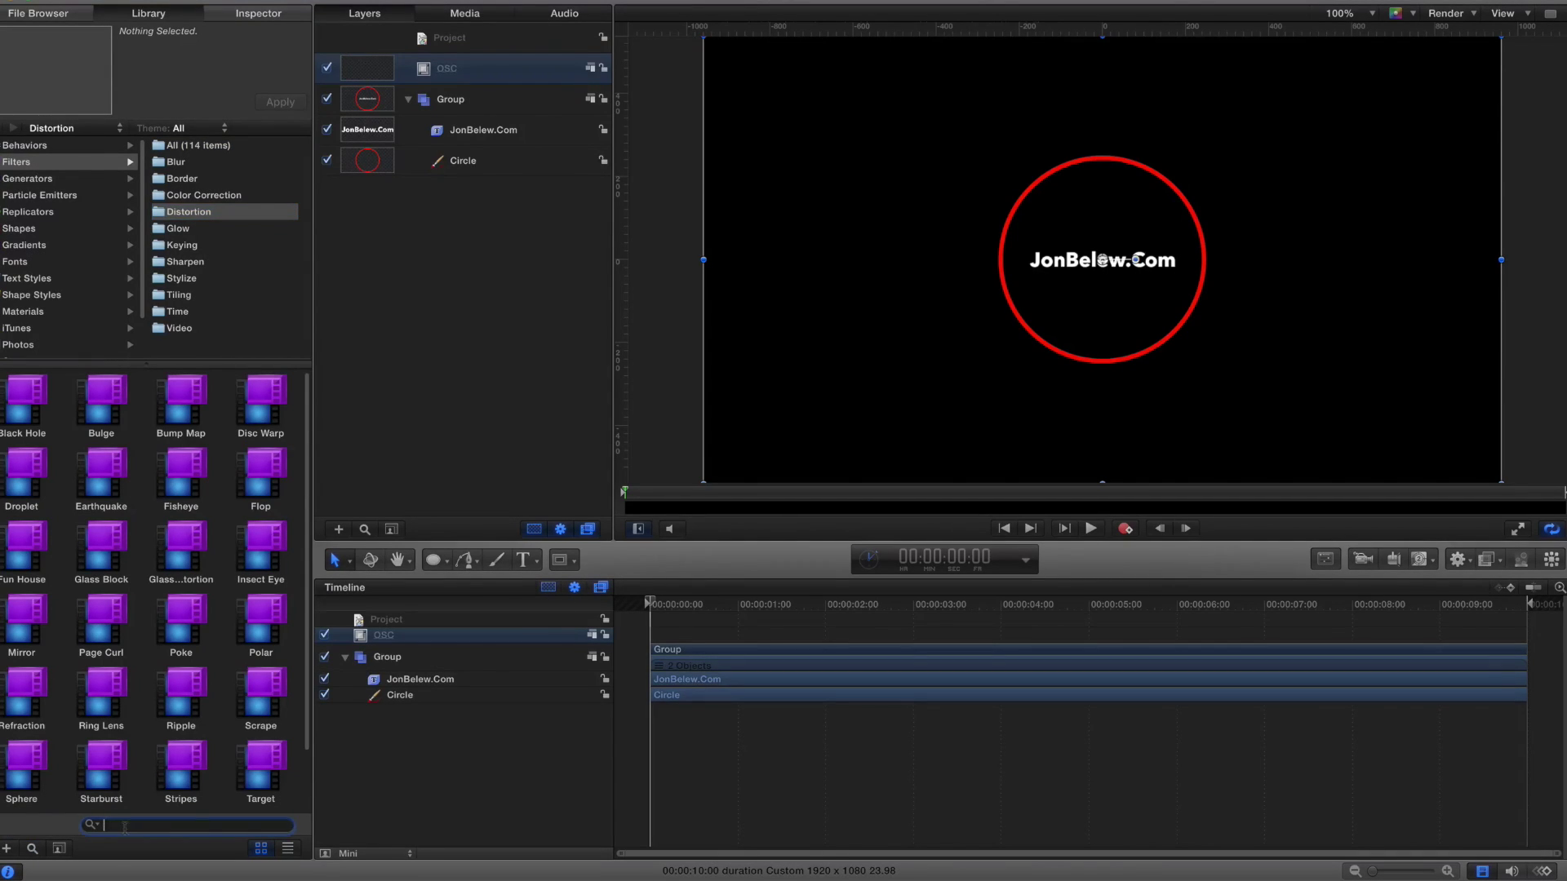
pyautogui.write('dis')
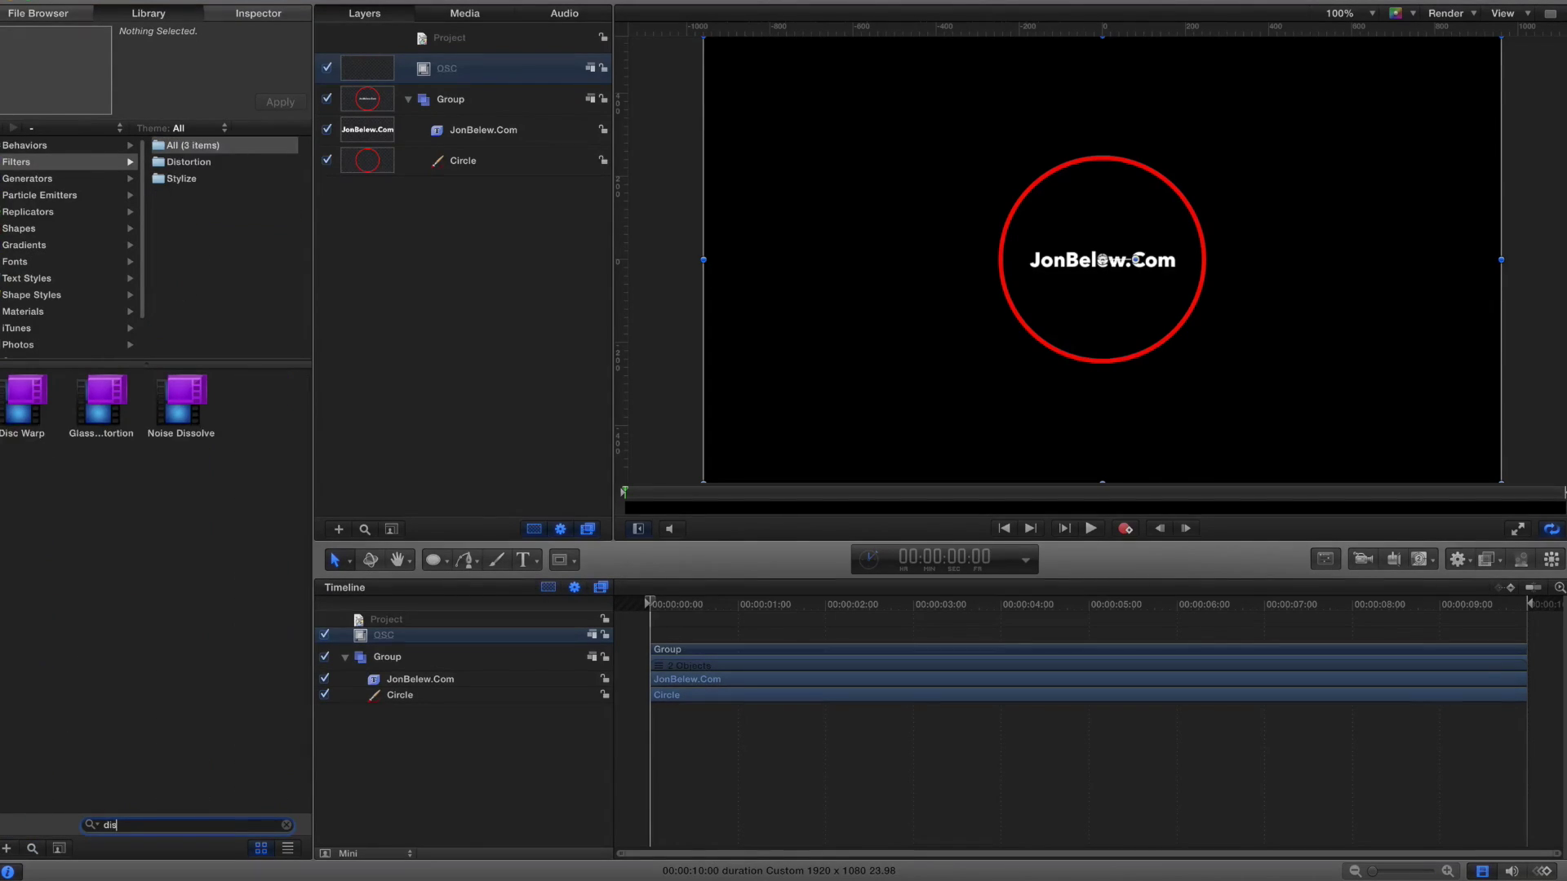
pyautogui.click(22, 410)
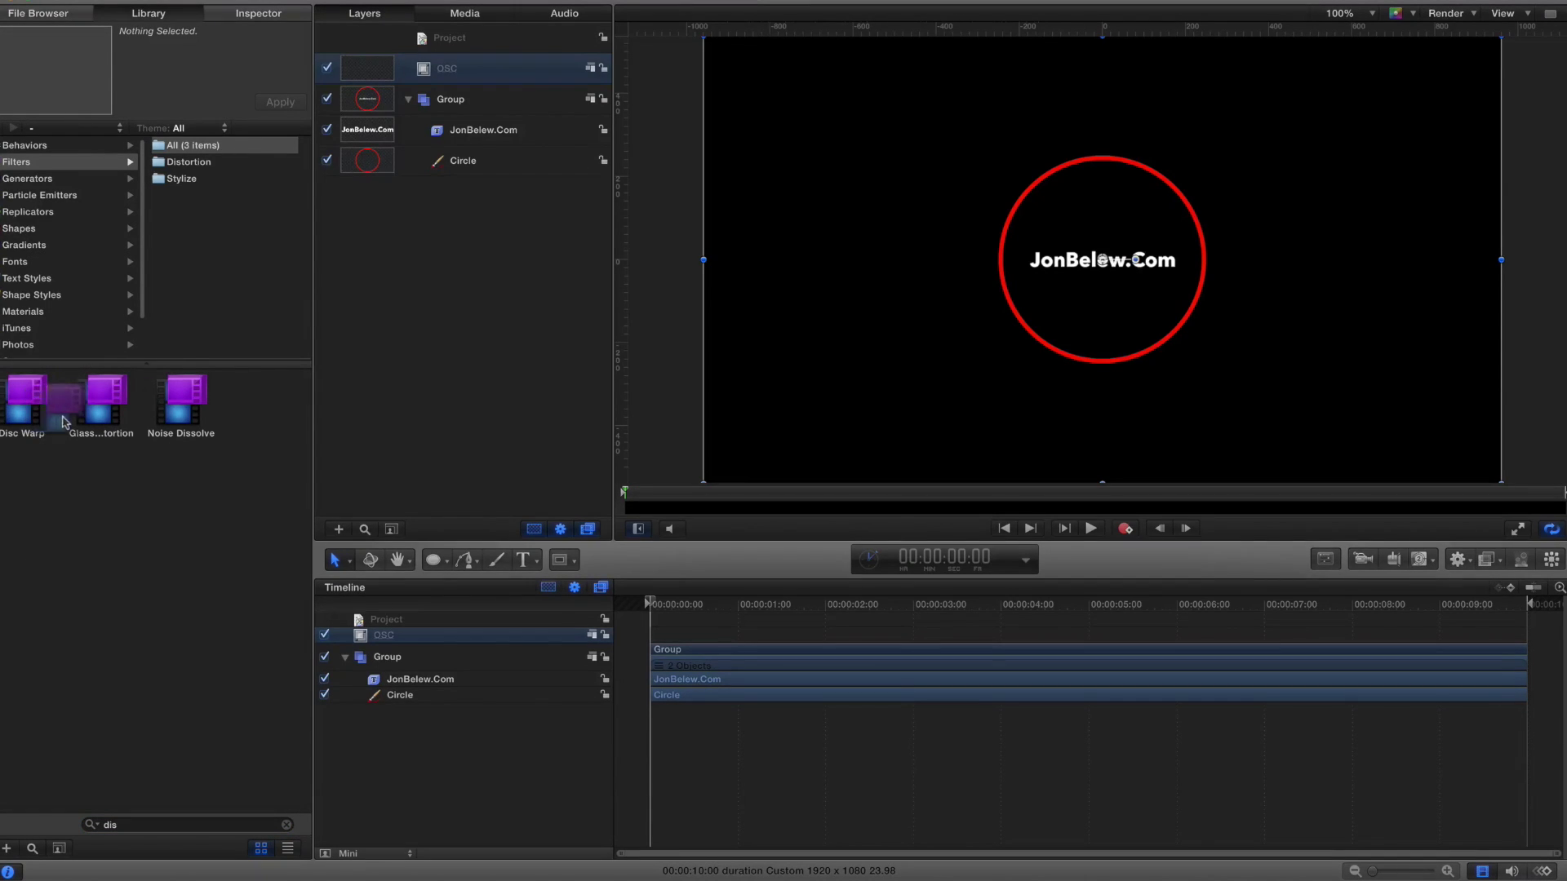
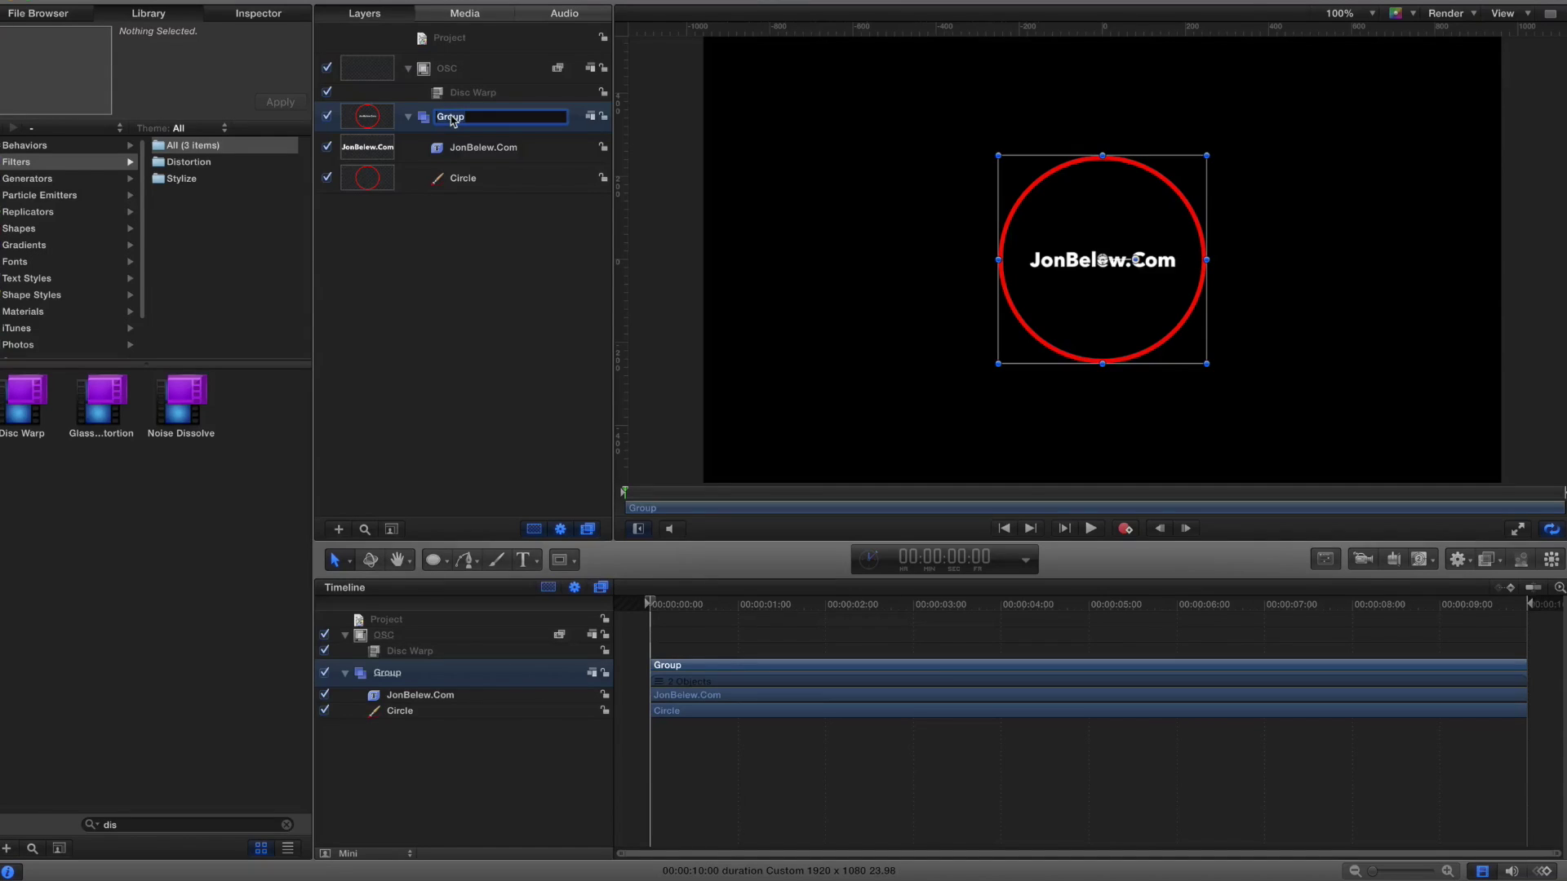
# Rename the circle-and-text group Graphics and shift the Disc Warp center to about X -1.5 px, Y -7.4 px.
pyautogui.write('Graphics')
pyautogui.press('Return')
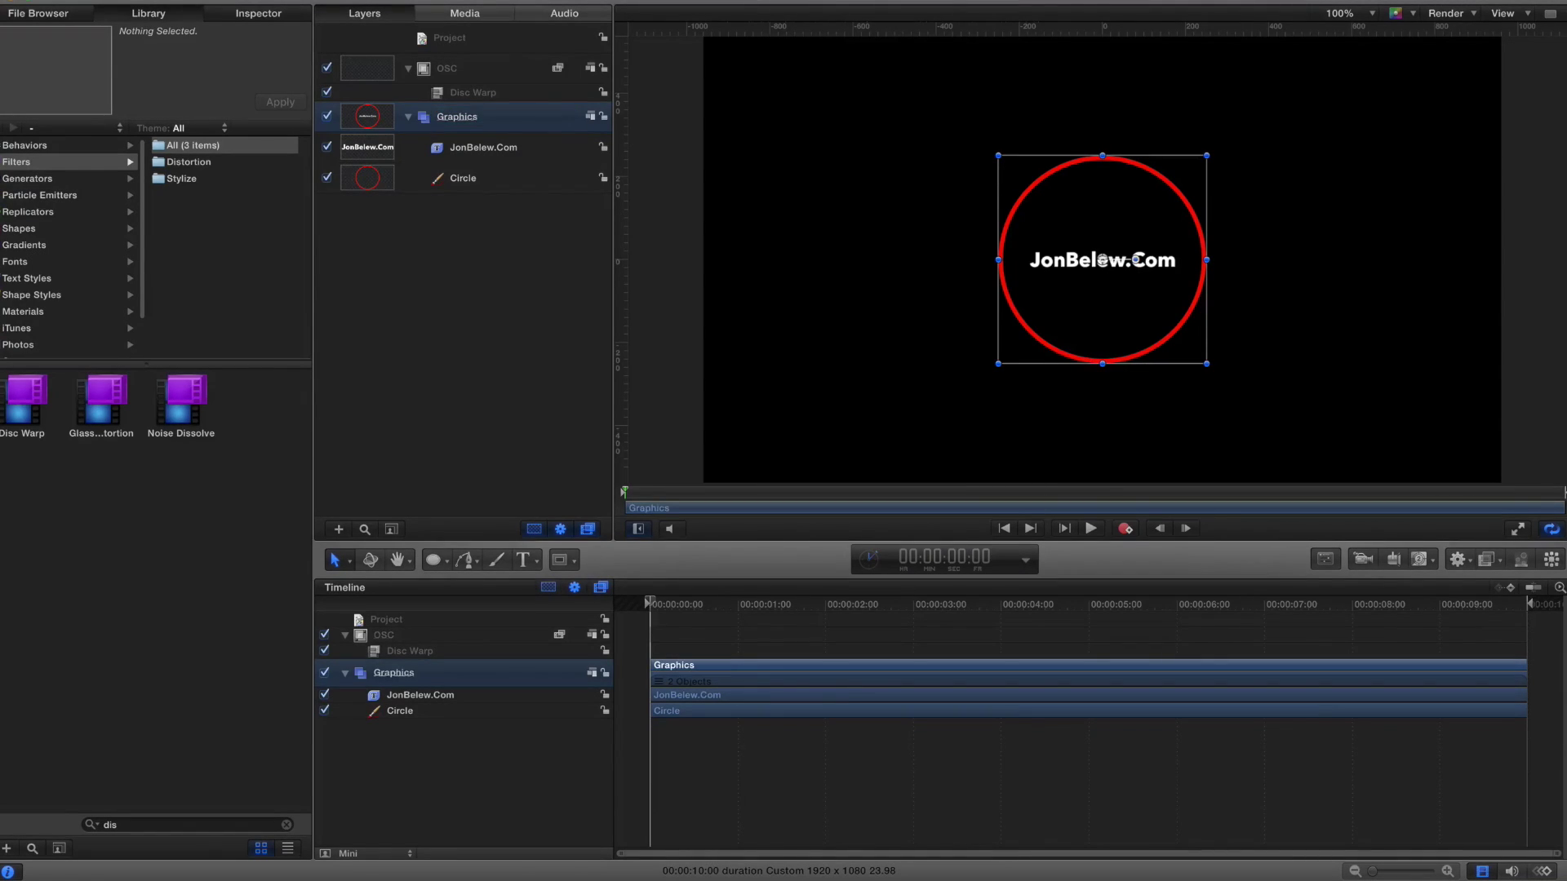
pyautogui.click(451, 93)
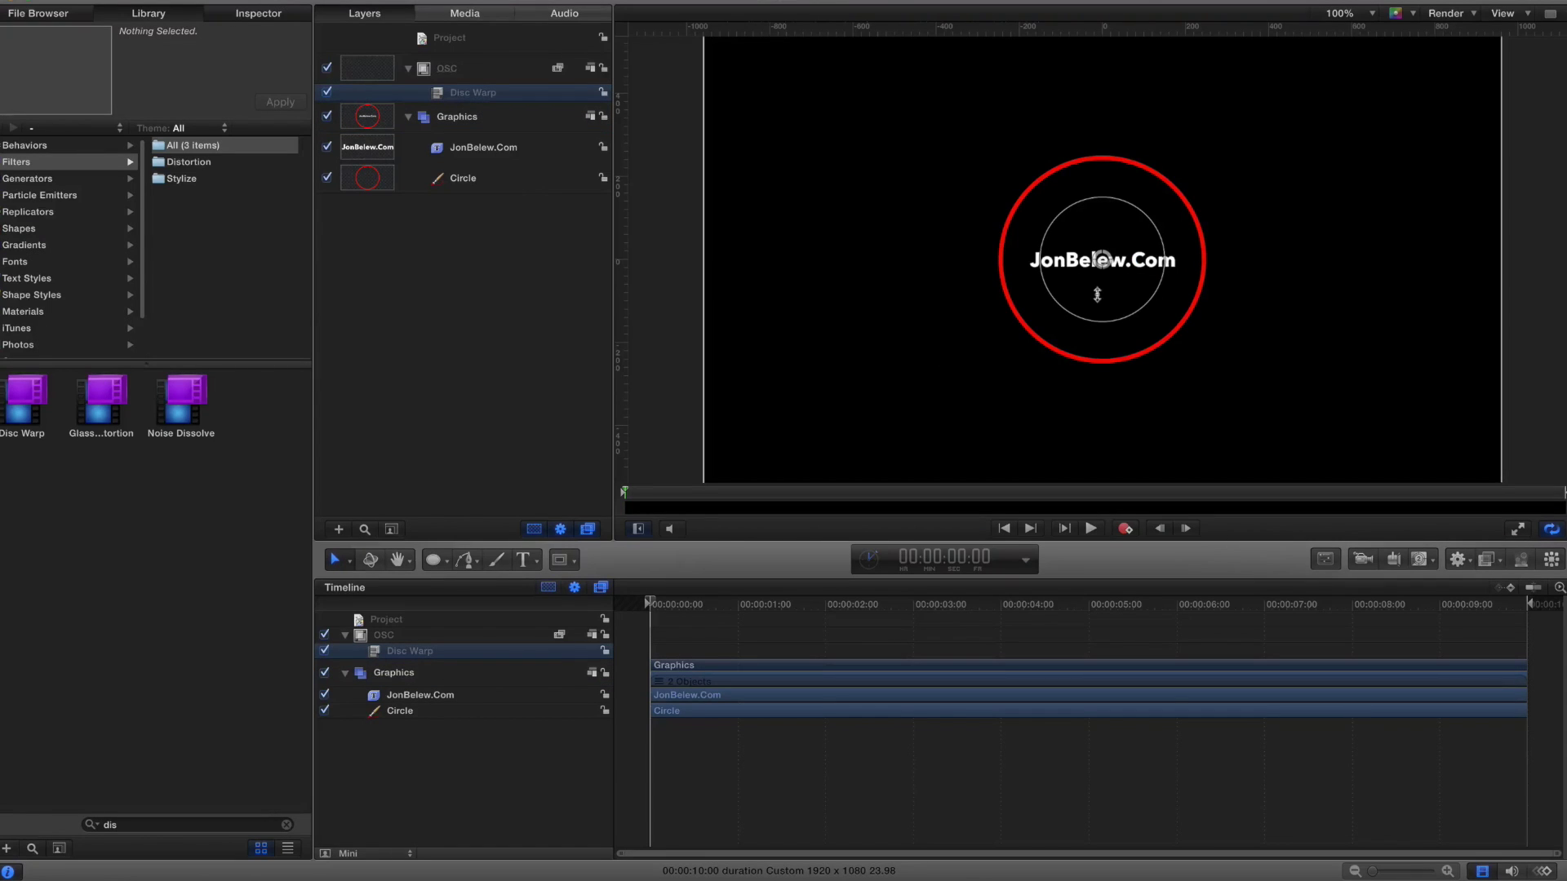
pyautogui.moveTo(1102, 259)
pyautogui.mouseDown()
pyautogui.moveTo(1056, 235)
pyautogui.moveTo(784, 203)
pyautogui.moveTo(903, 280)
pyautogui.moveTo(969, 241)
pyautogui.moveTo(1137, 276)
pyautogui.moveTo(1102, 261)
pyautogui.mouseUp()
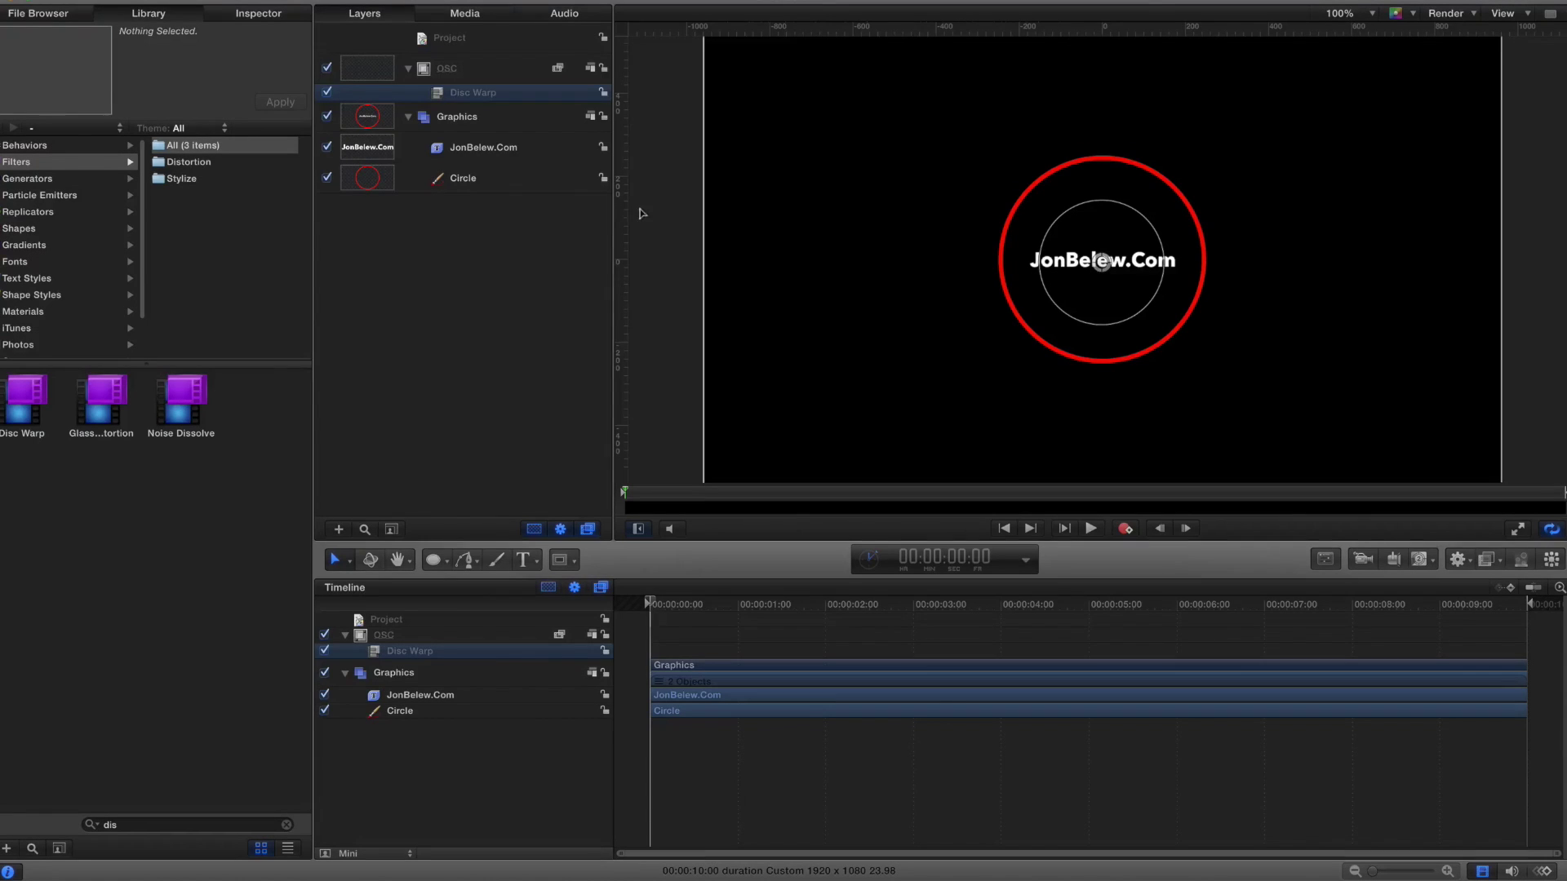
# Add a Link parameter behavior to the Graphics group's X position and rename it Link X.
pyautogui.click(470, 122)
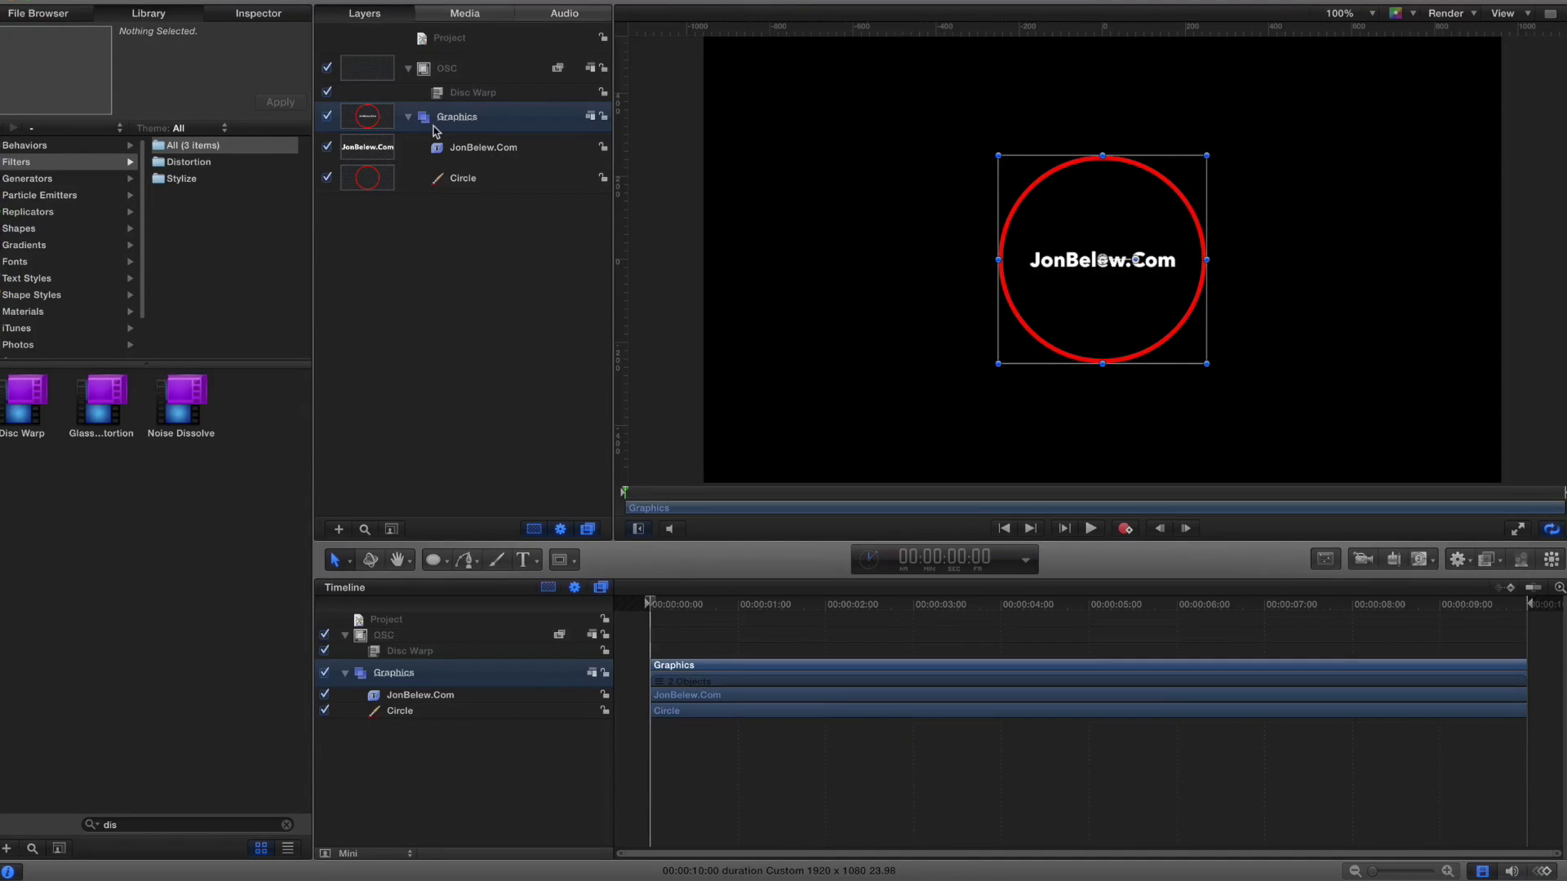
pyautogui.click(244, 15)
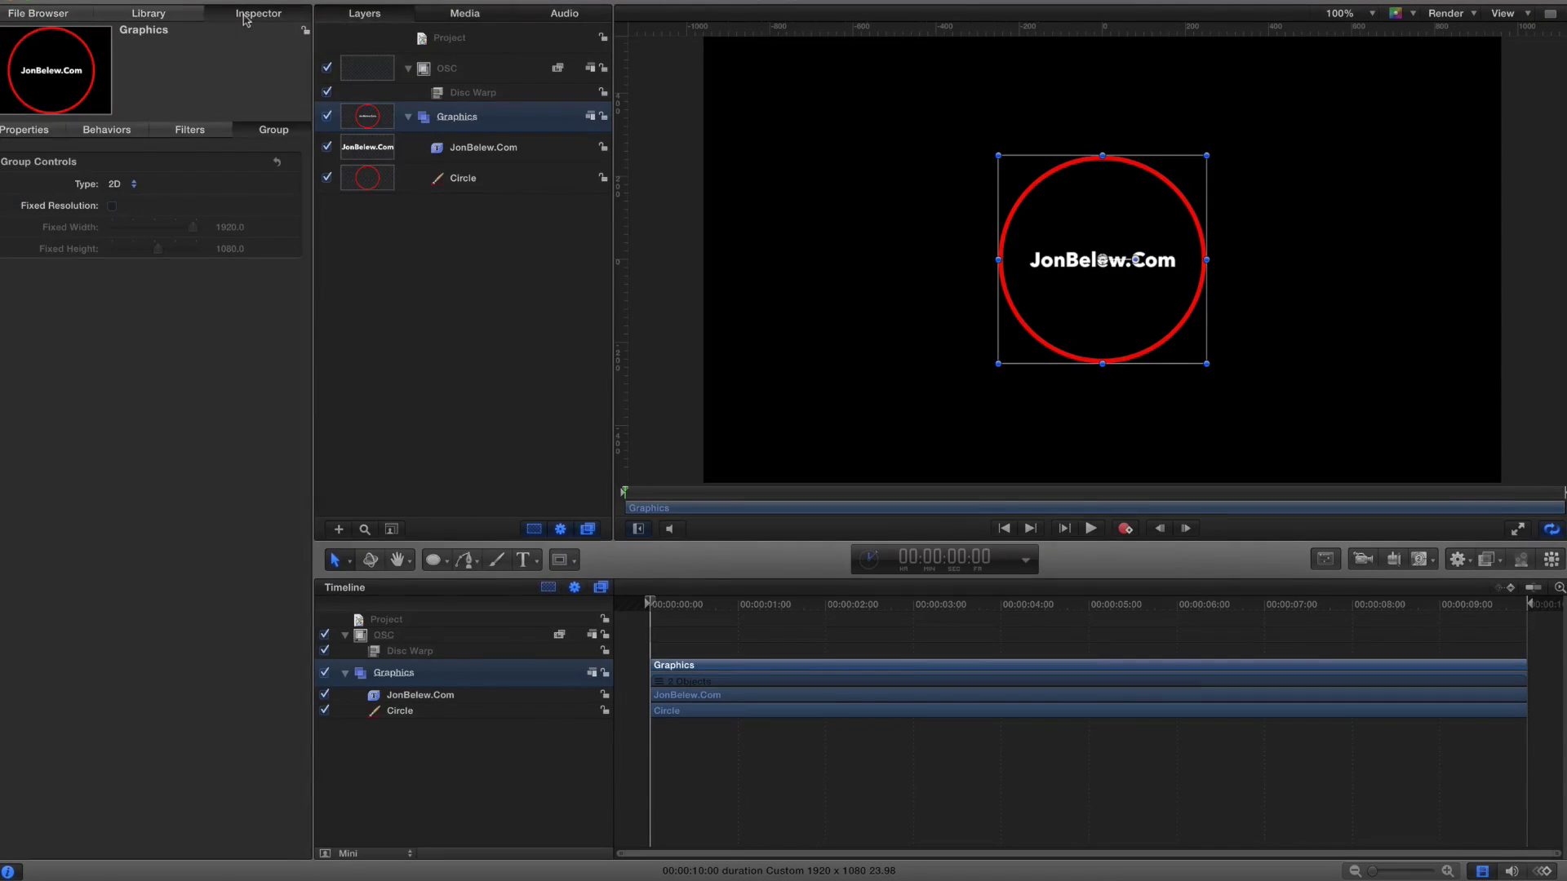
pyautogui.click(23, 130)
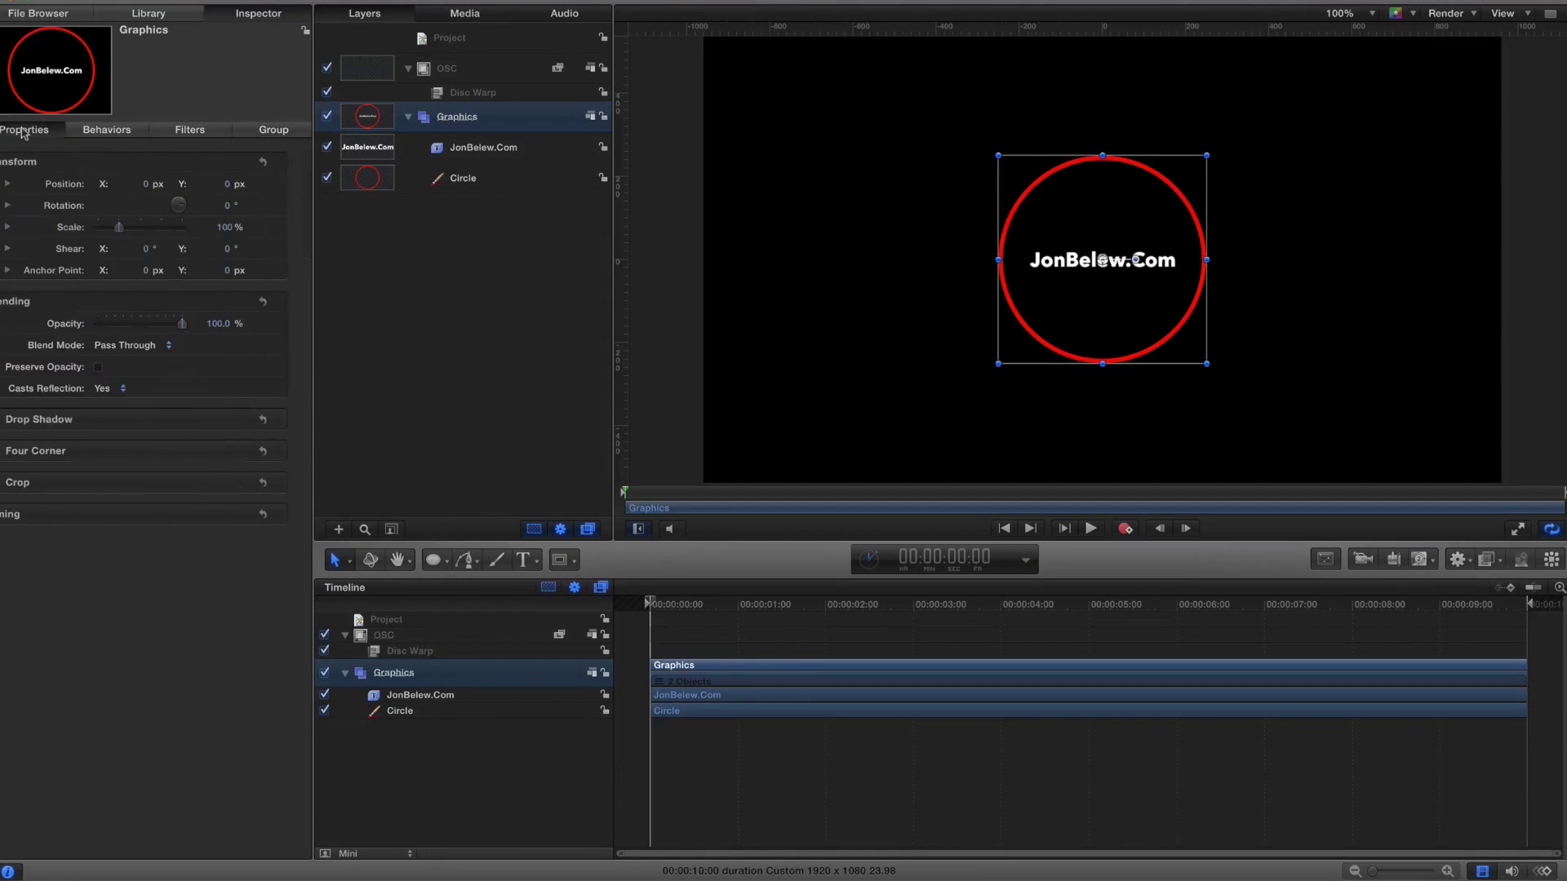
pyautogui.click(22, 184)
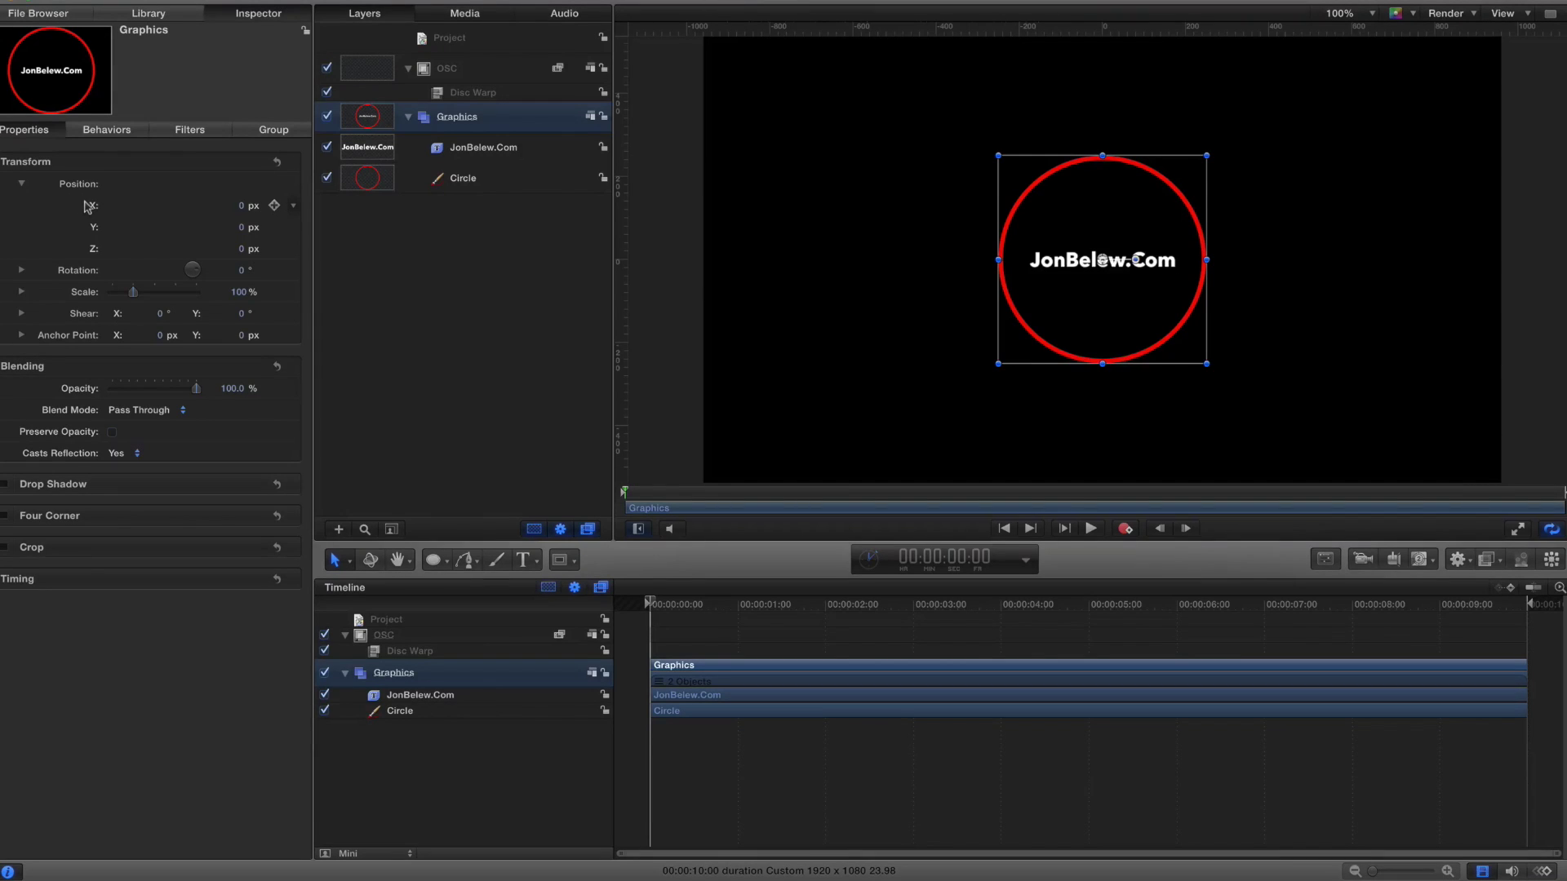
pyautogui.rightClick(89, 206)
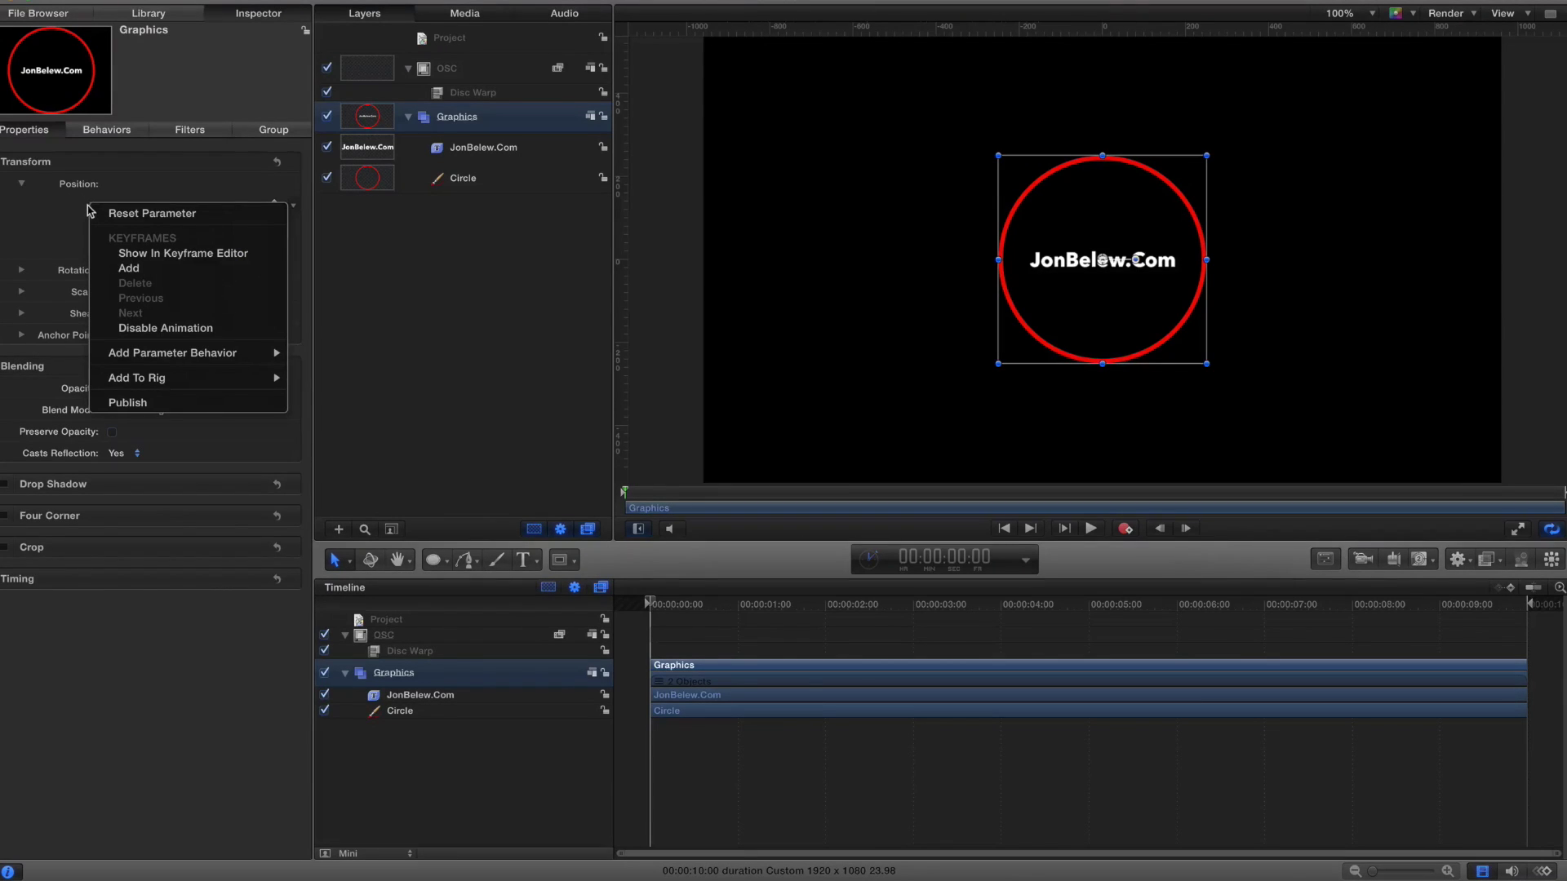
pyautogui.moveTo(269, 360)
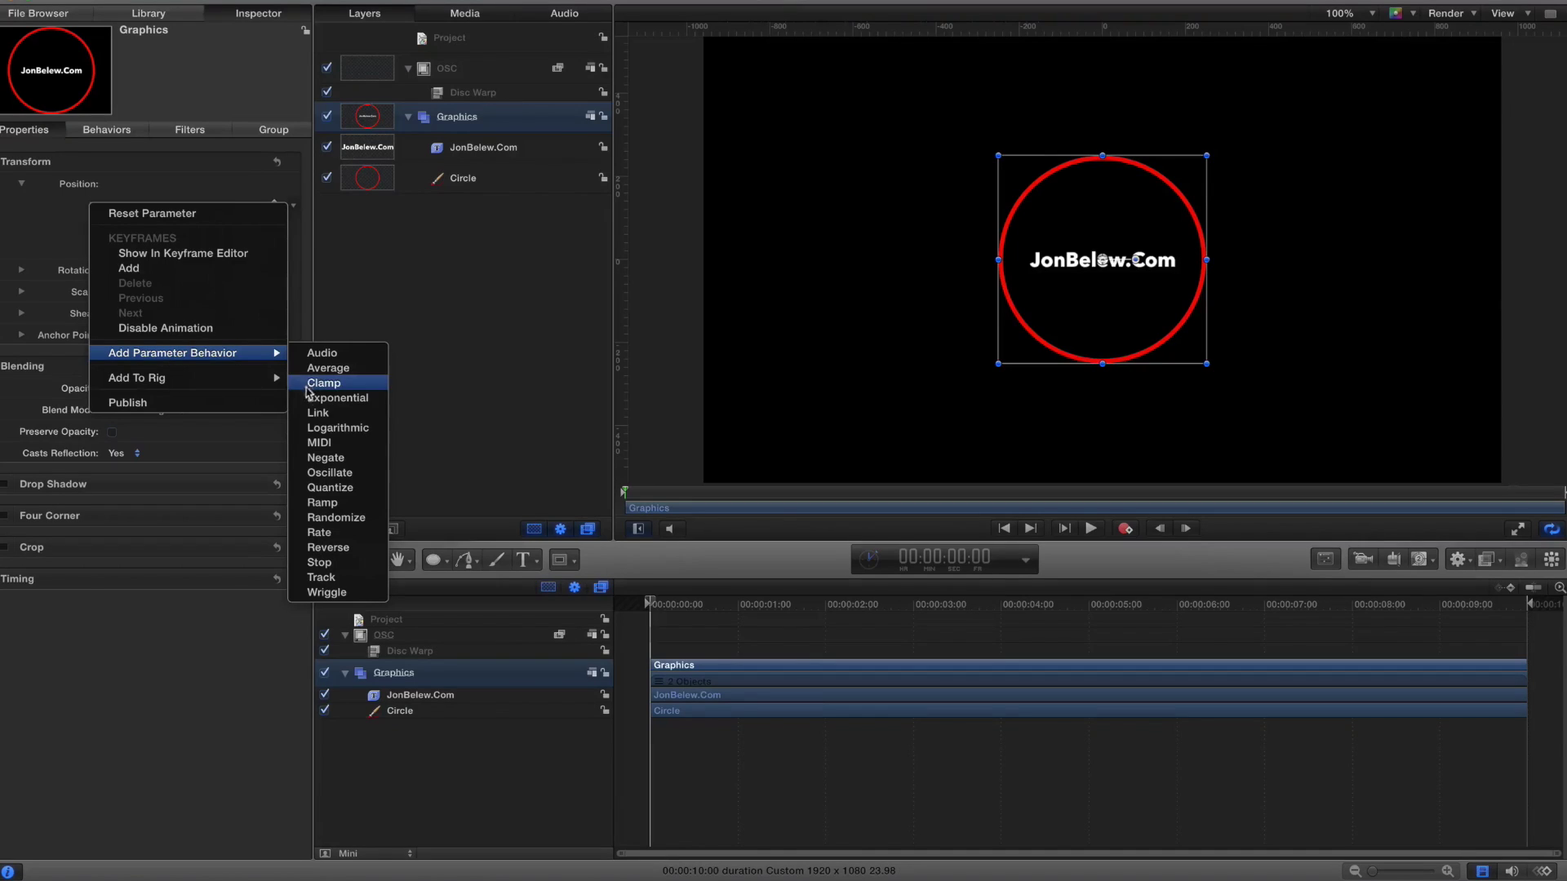
pyautogui.click(325, 415)
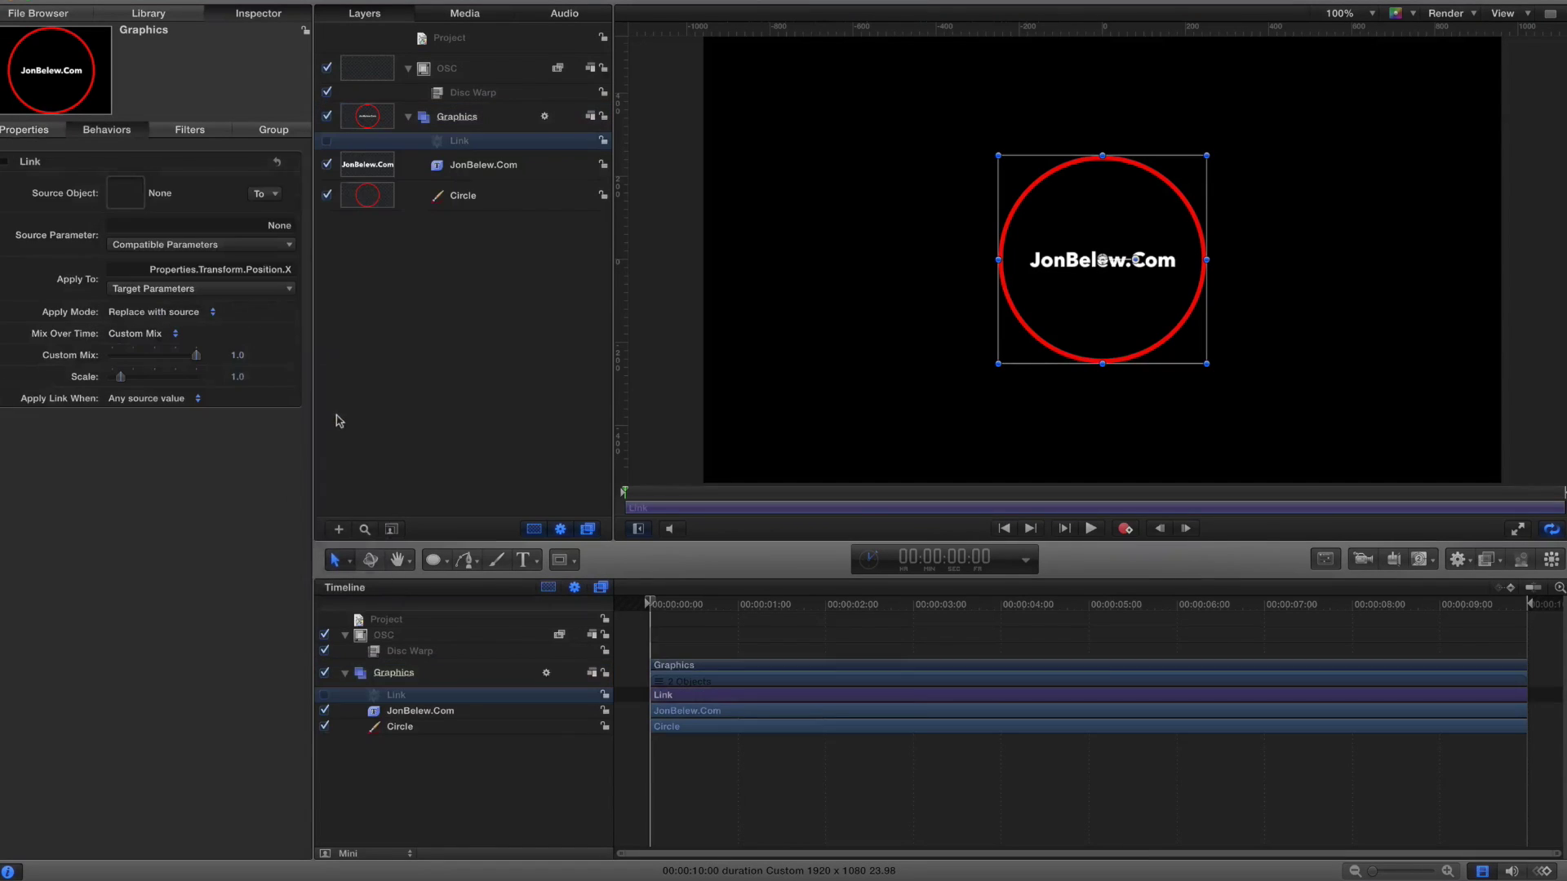
pyautogui.doubleClick(460, 142)
pyautogui.press('Right')
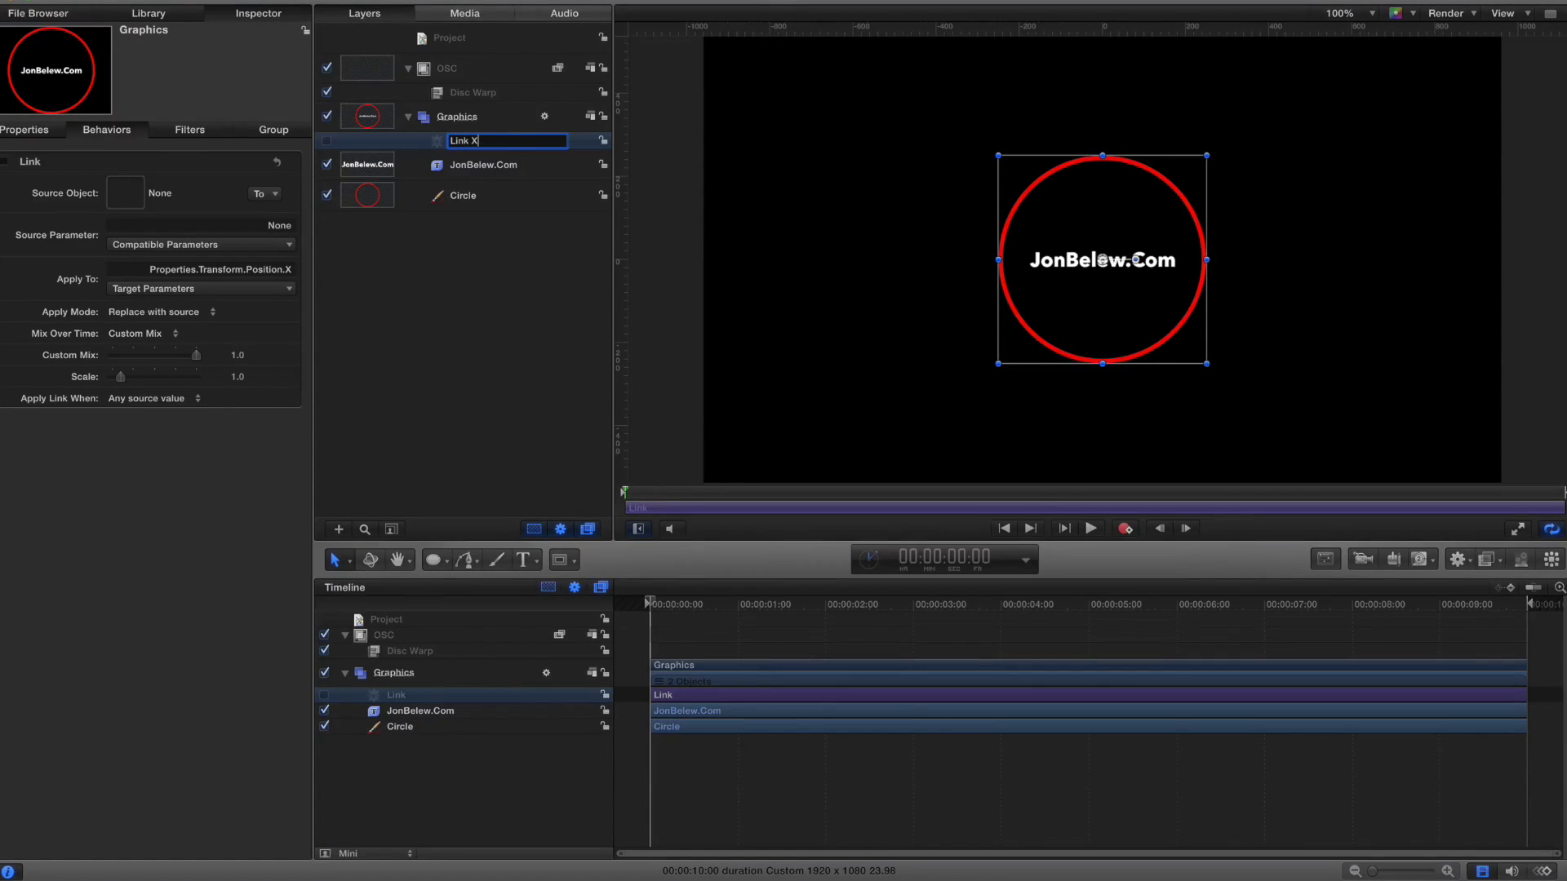
pyautogui.press('Return')
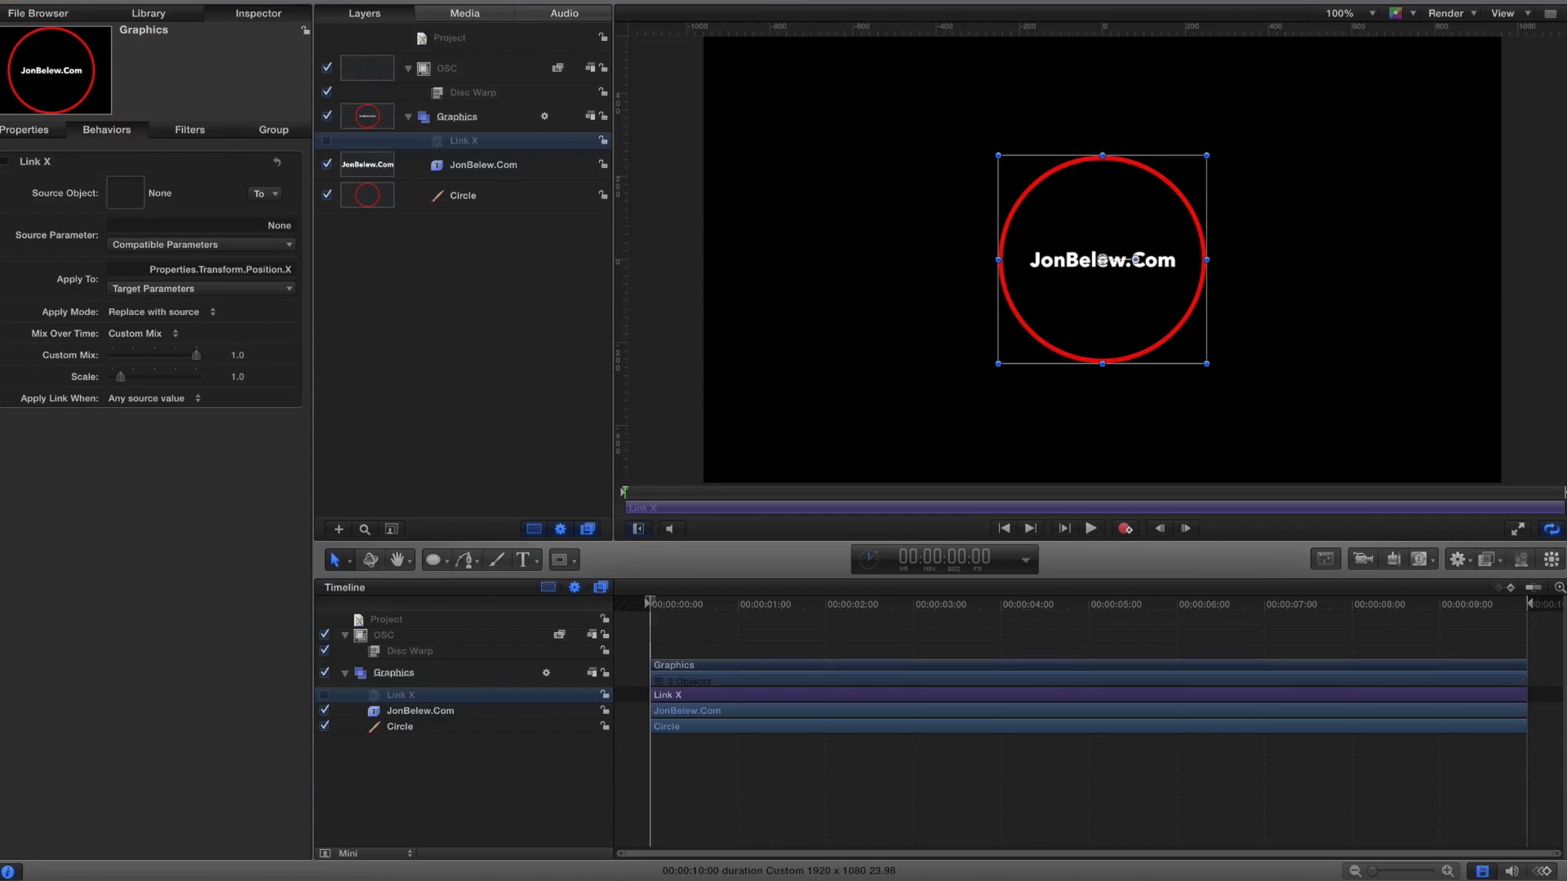
# Assign the OSC group as the source object of the Link X behavior.
pyautogui.click(441, 96)
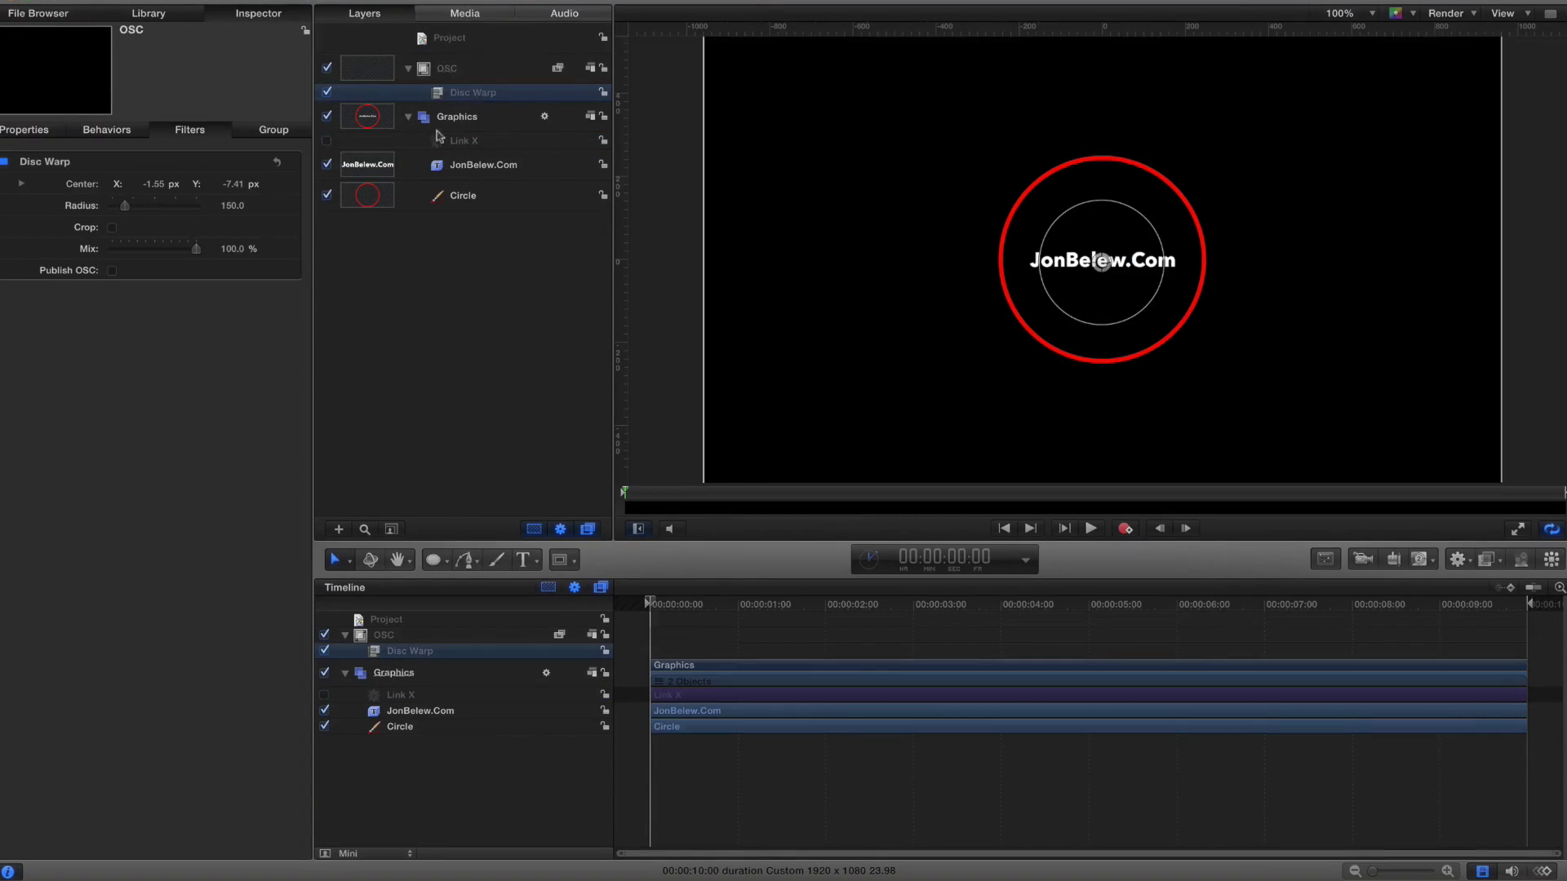
pyautogui.click(469, 144)
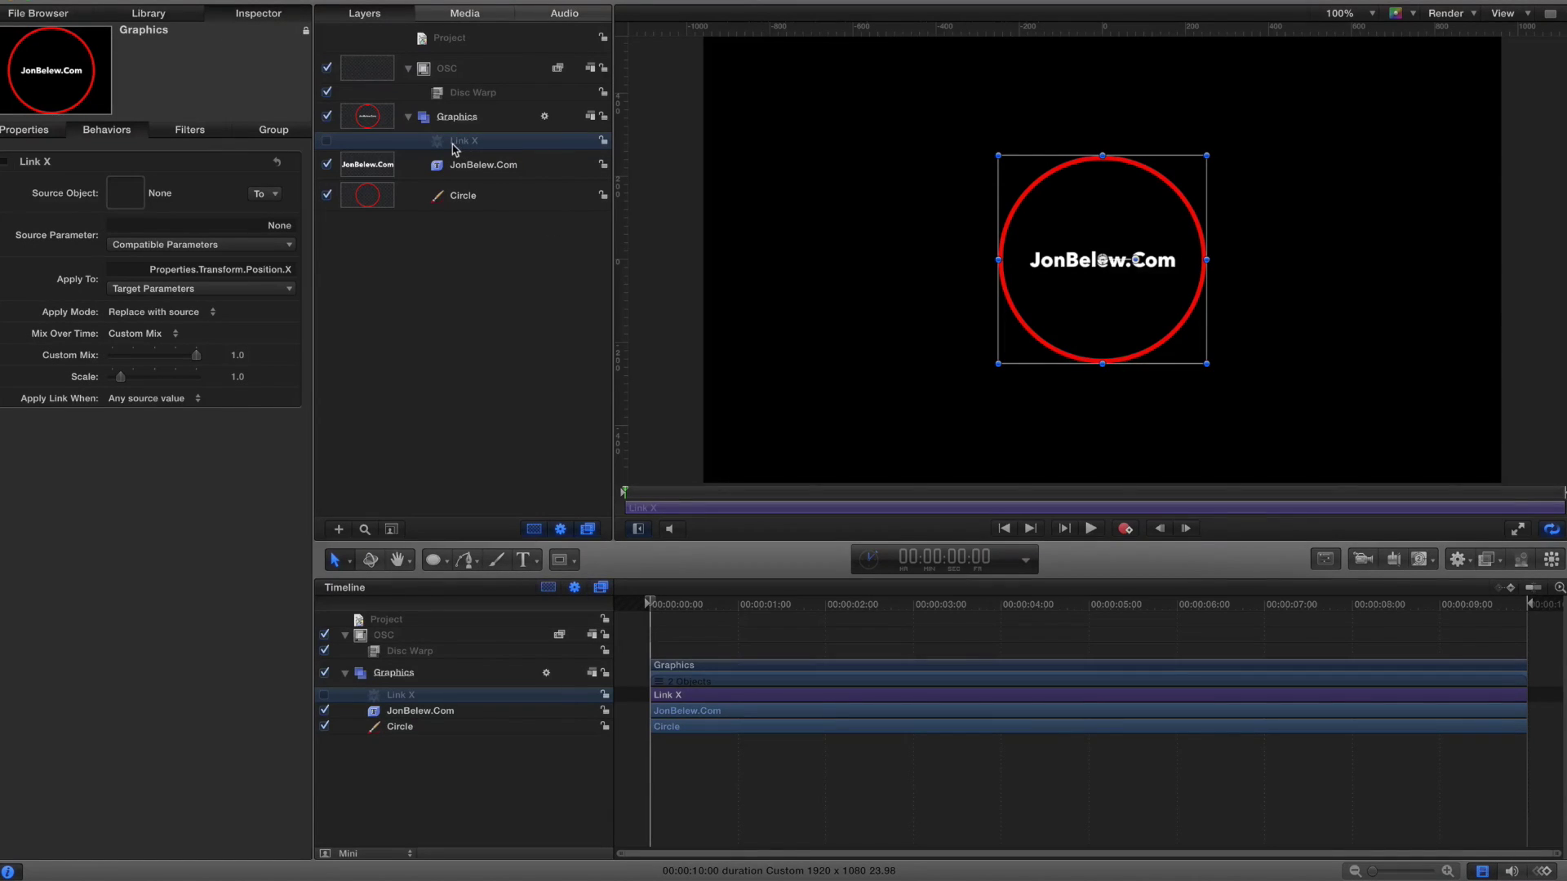
pyautogui.click(443, 91)
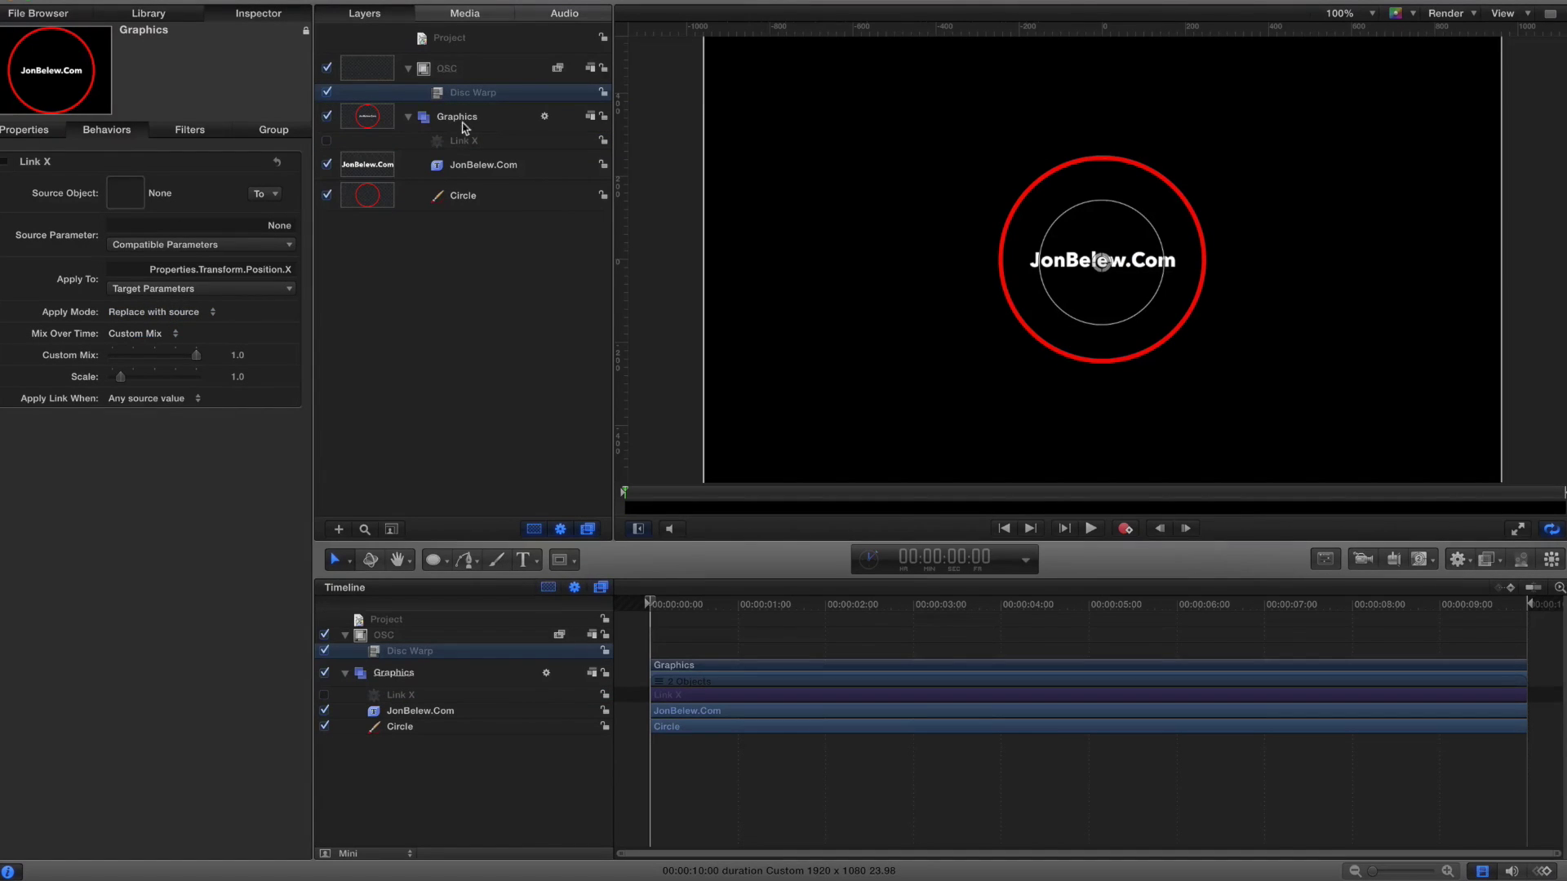
pyautogui.moveTo(472, 95); pyautogui.dragTo(119, 194)
pyautogui.click(425, 69)
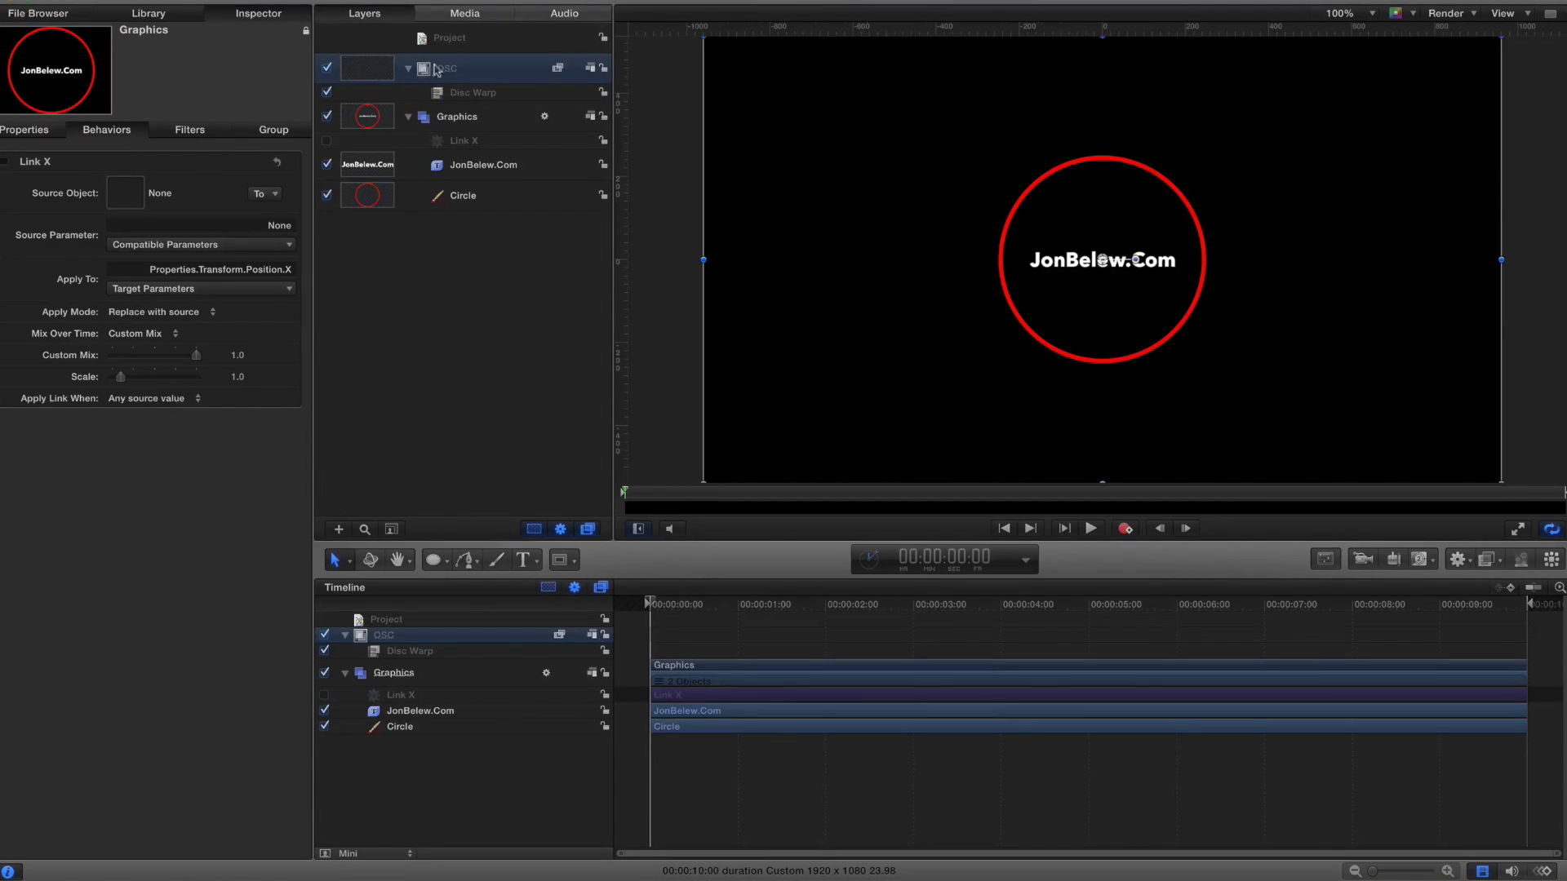
pyautogui.moveTo(457, 70); pyautogui.dragTo(129, 191)
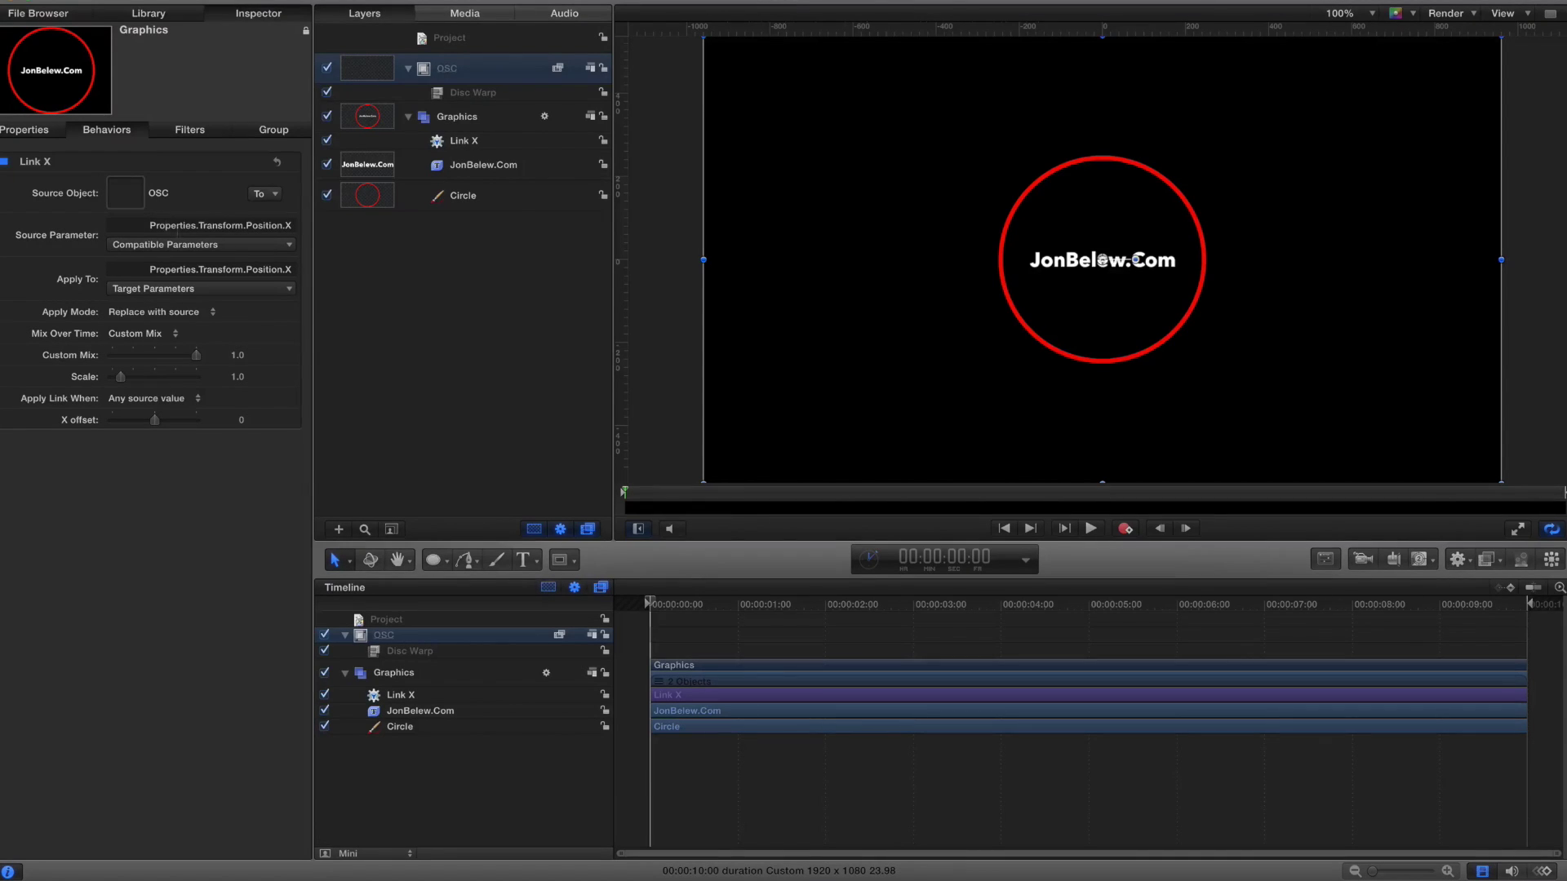
# Set the source parameter of Link X to the Disc Warp filter's Center X.
pyautogui.click(245, 248)
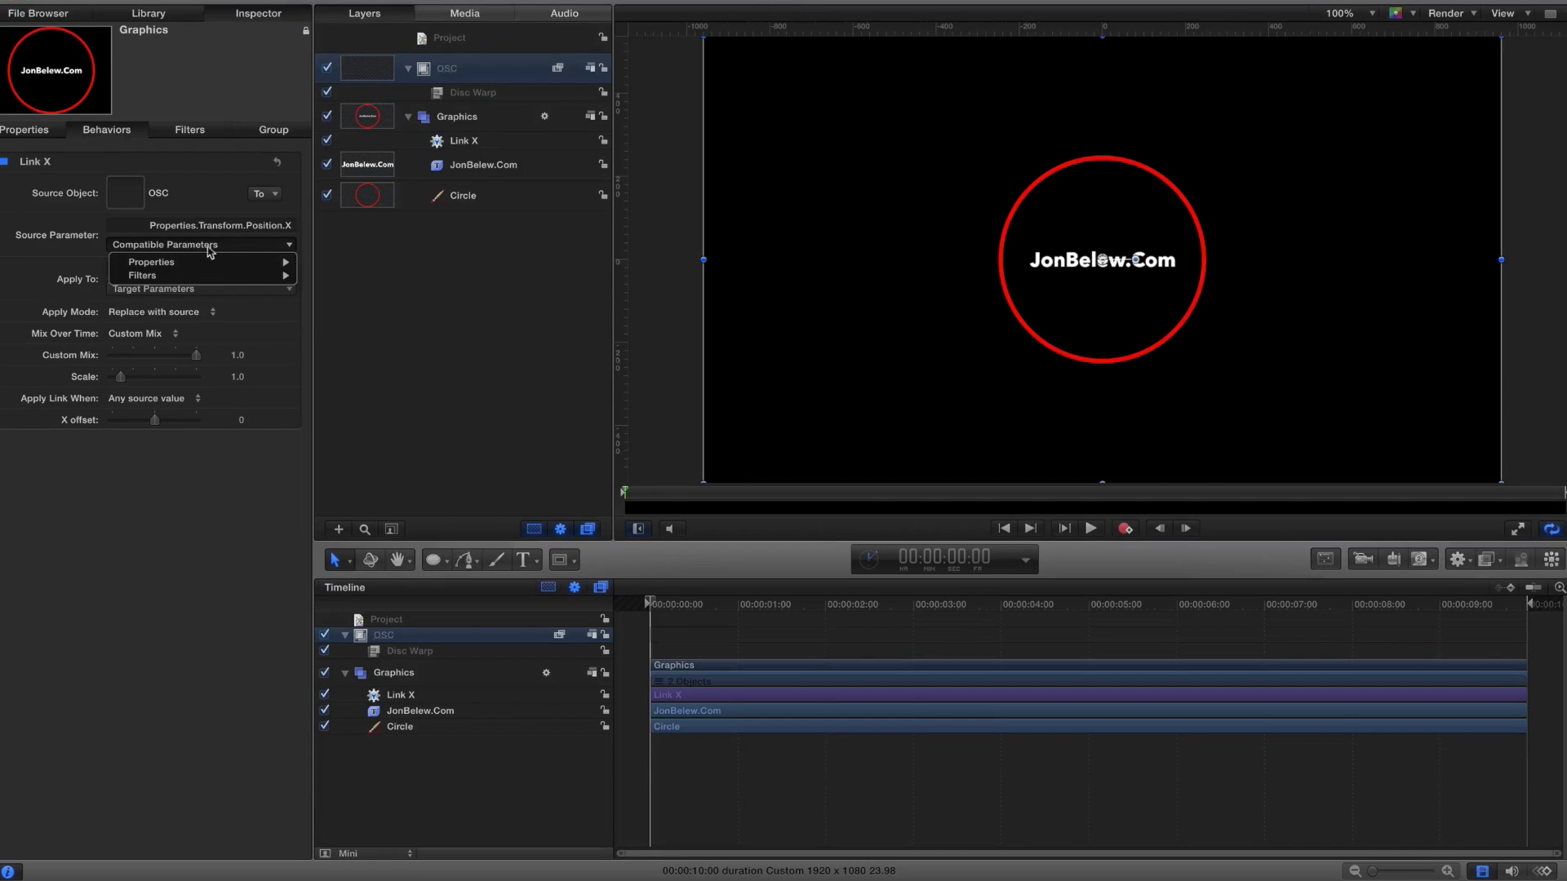
pyautogui.moveTo(153, 283)
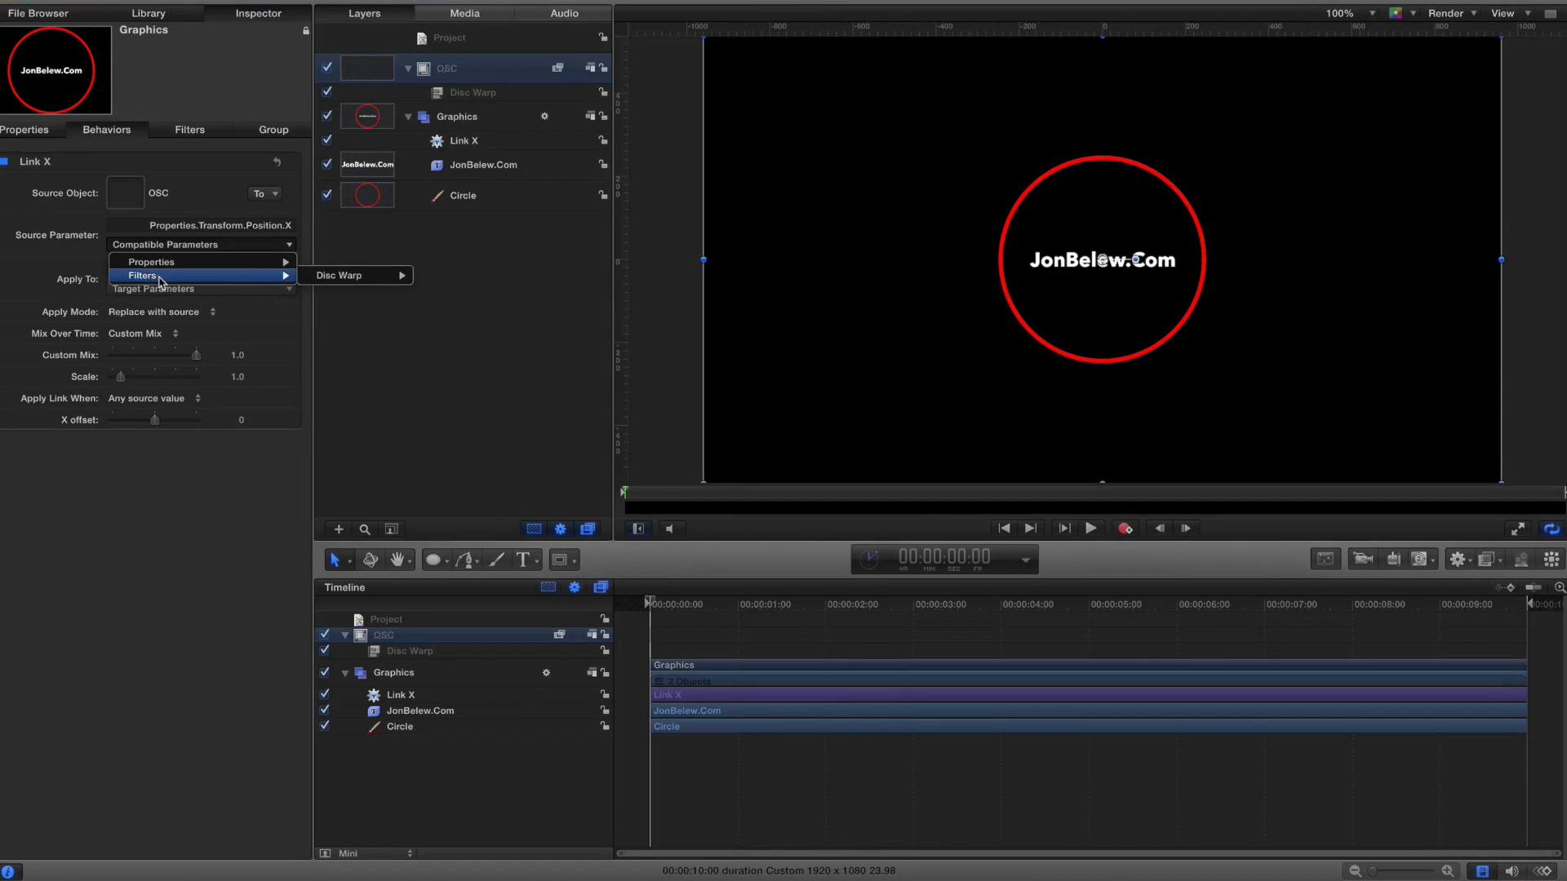
pyautogui.moveTo(351, 279)
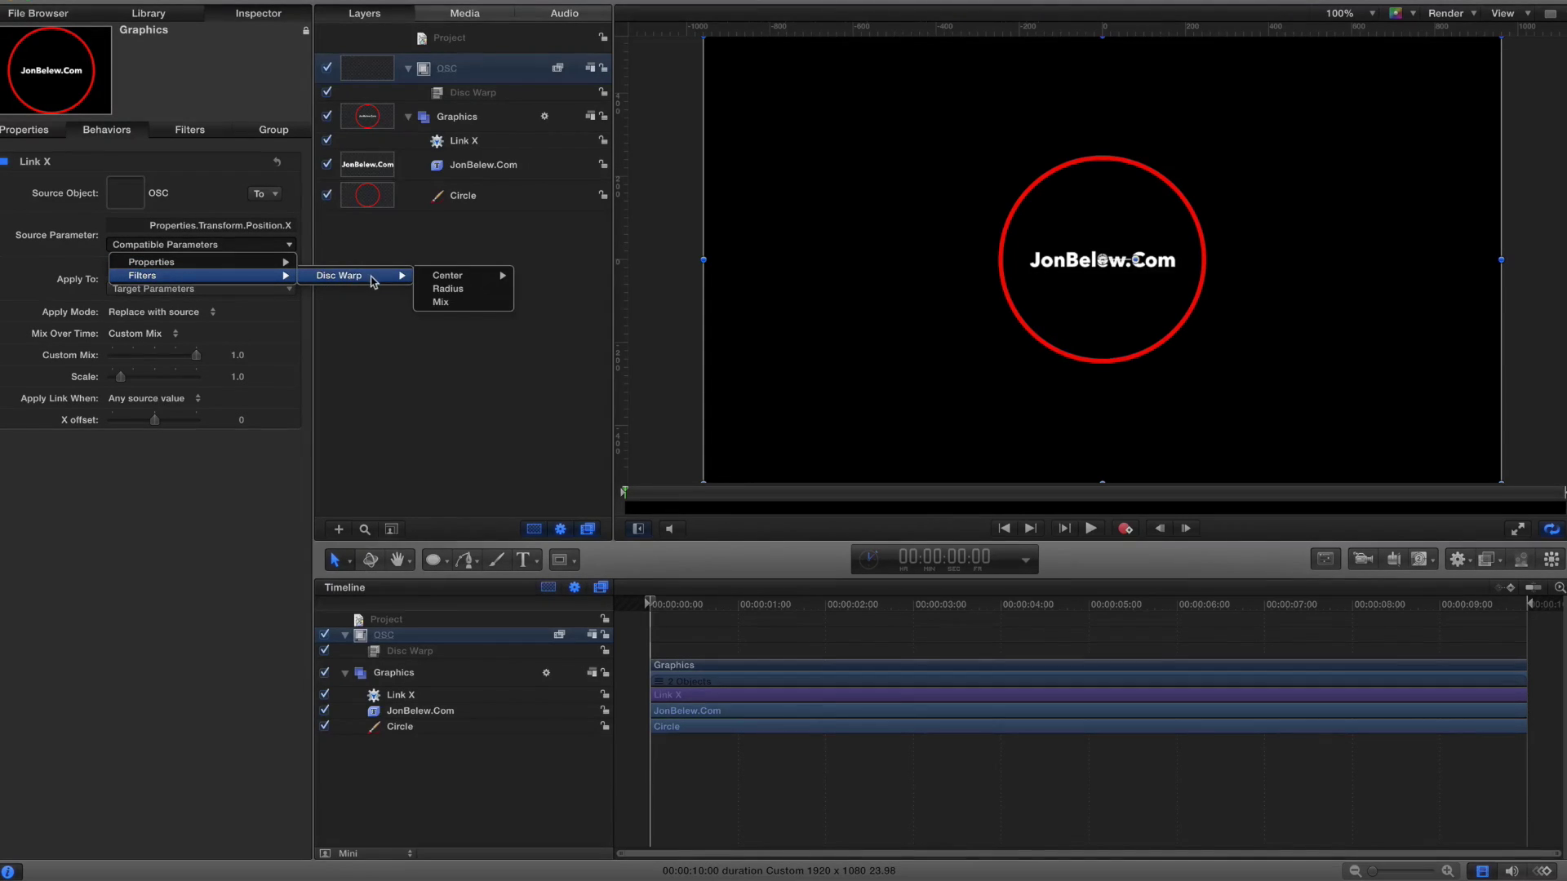
pyautogui.moveTo(463, 279)
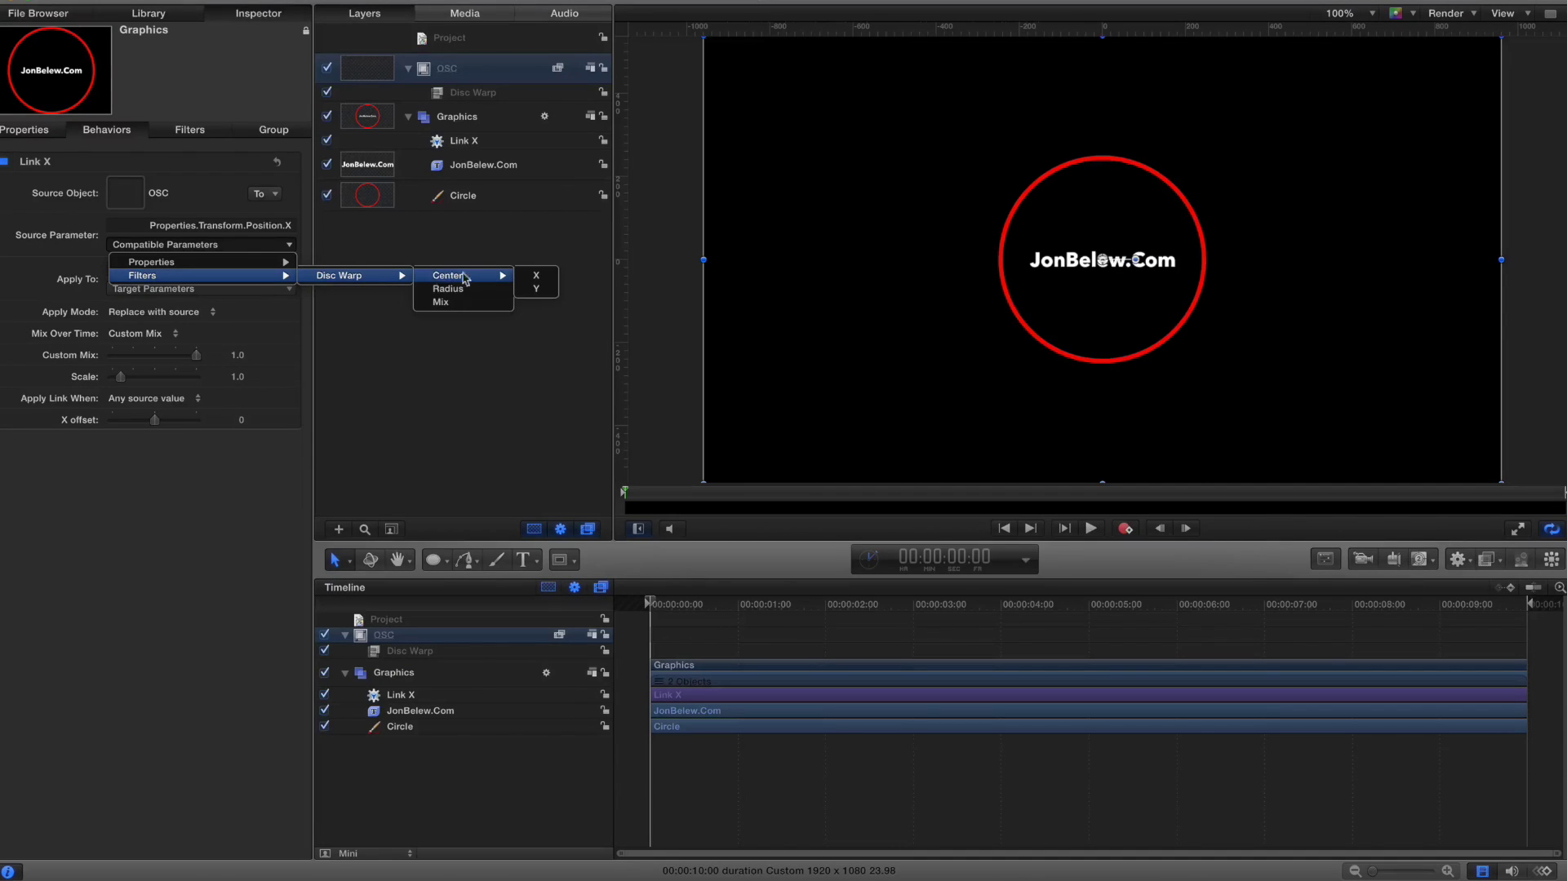
pyautogui.click(541, 278)
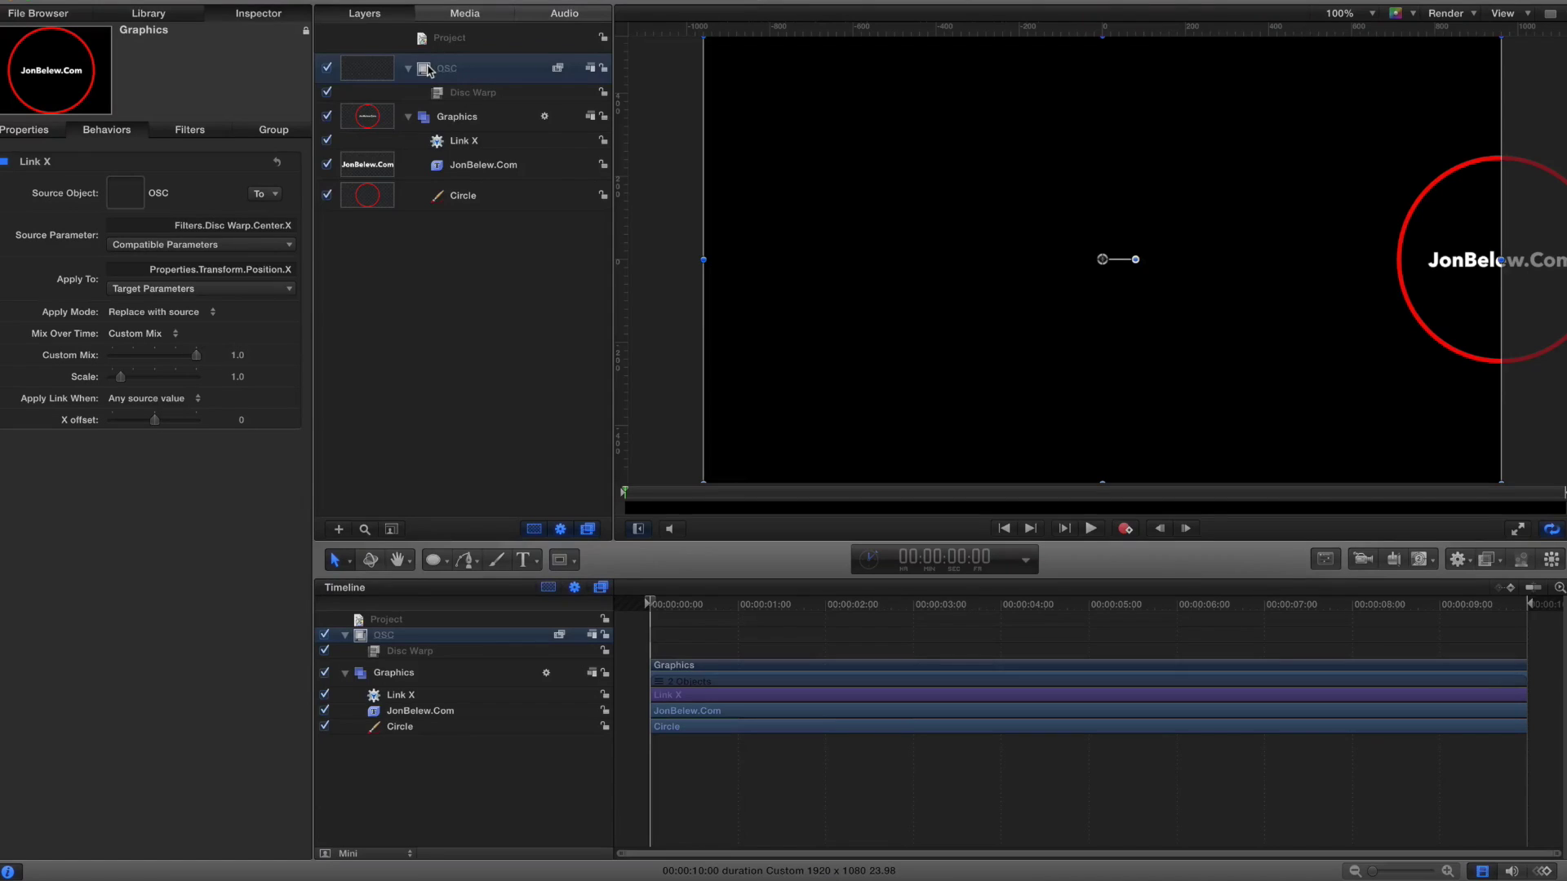
# Add a second Link parameter behavior to the Graphics group's Y position and rename it Link Y.
pyautogui.click(453, 120)
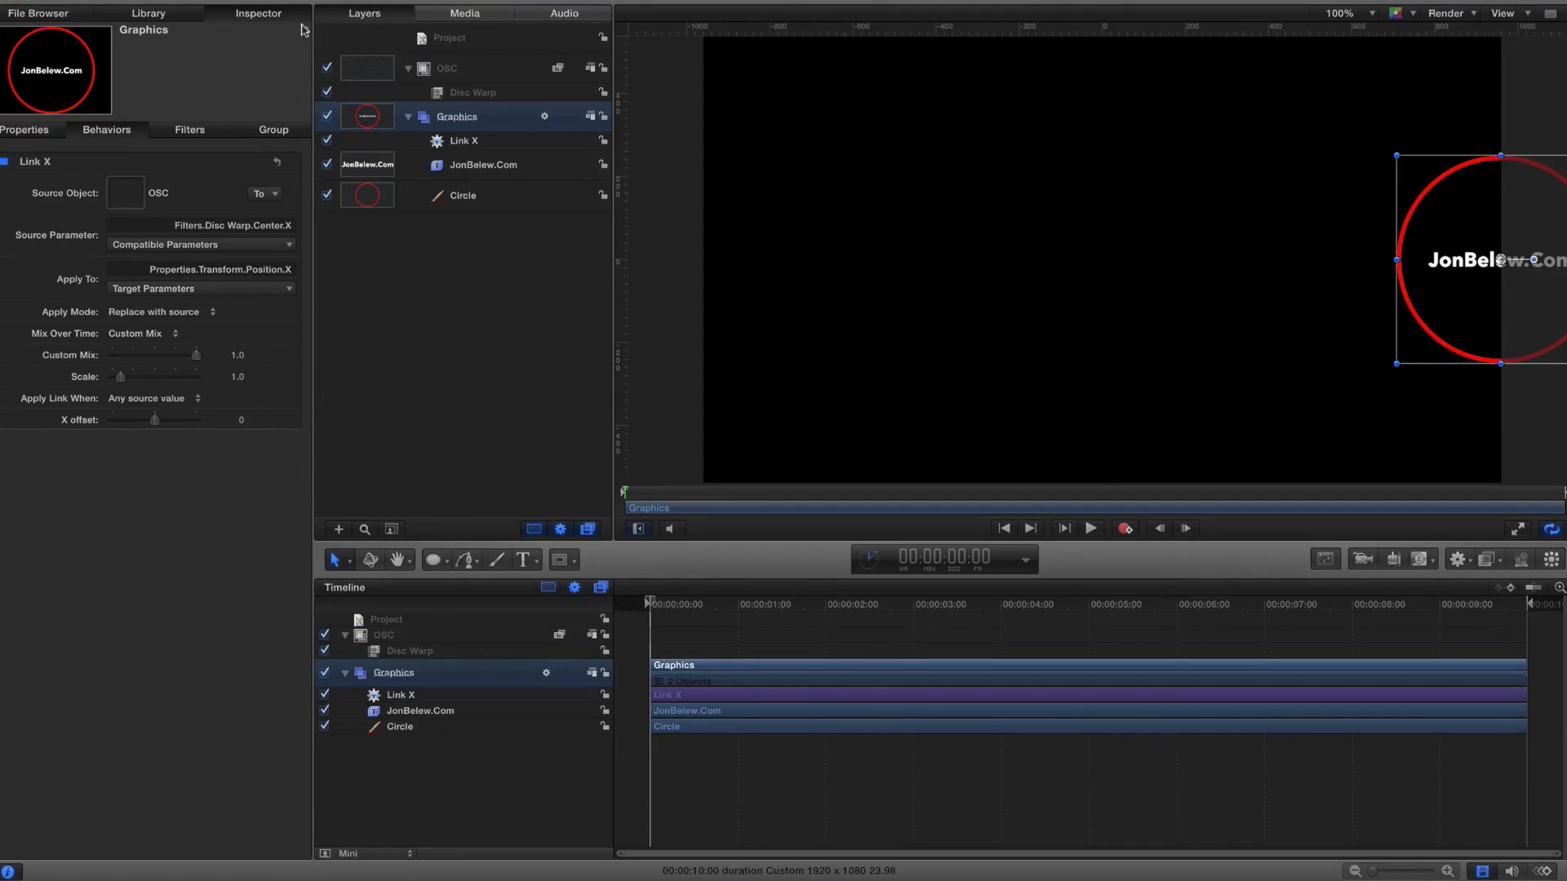
pyautogui.press('F1')
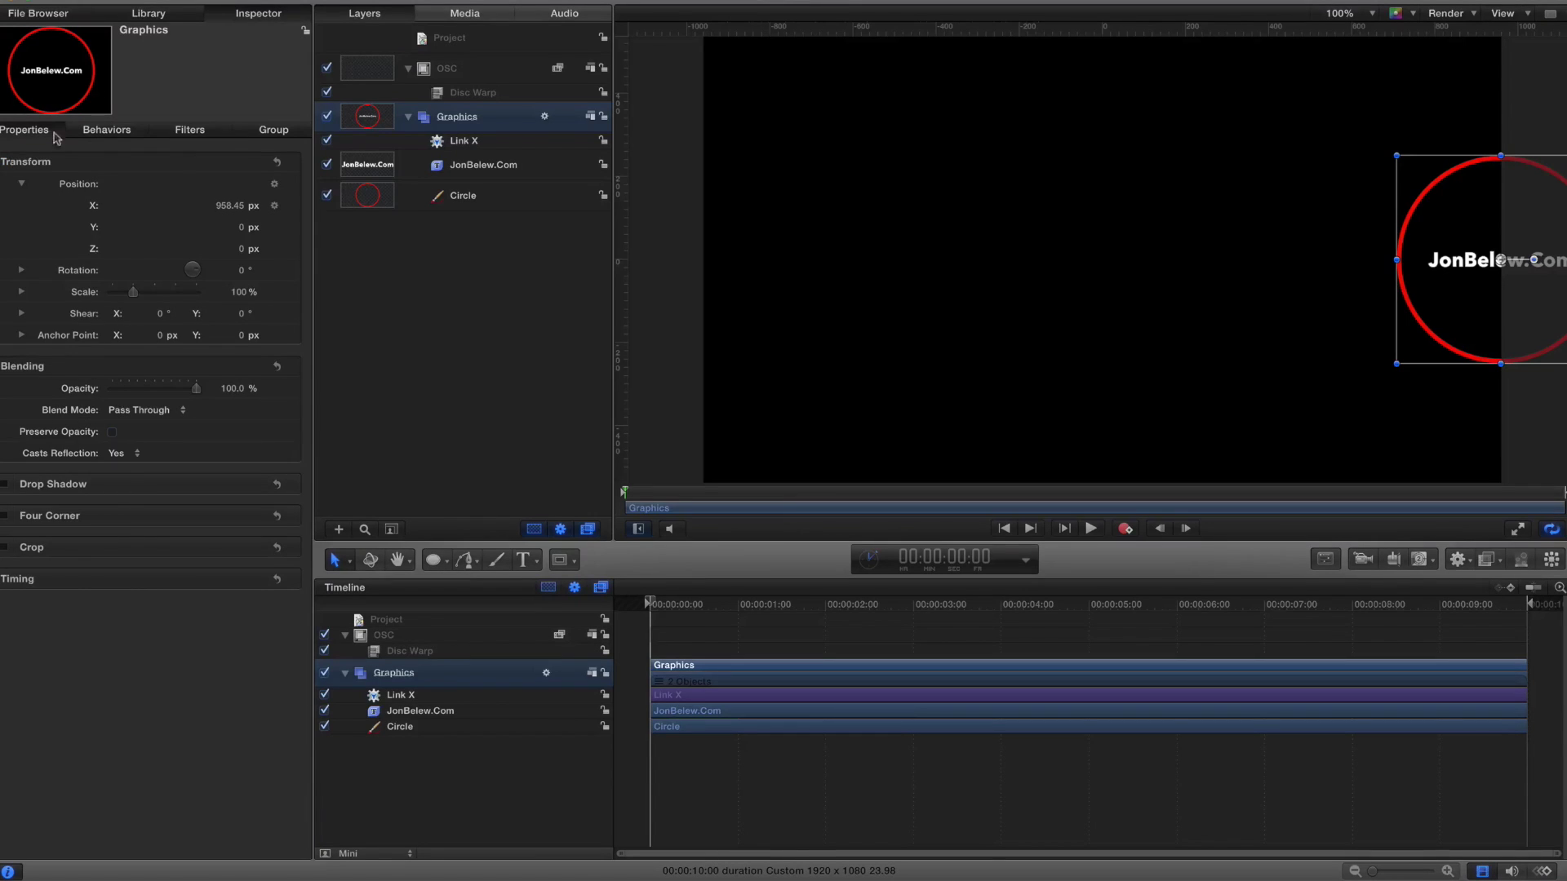
pyautogui.rightClick(92, 227)
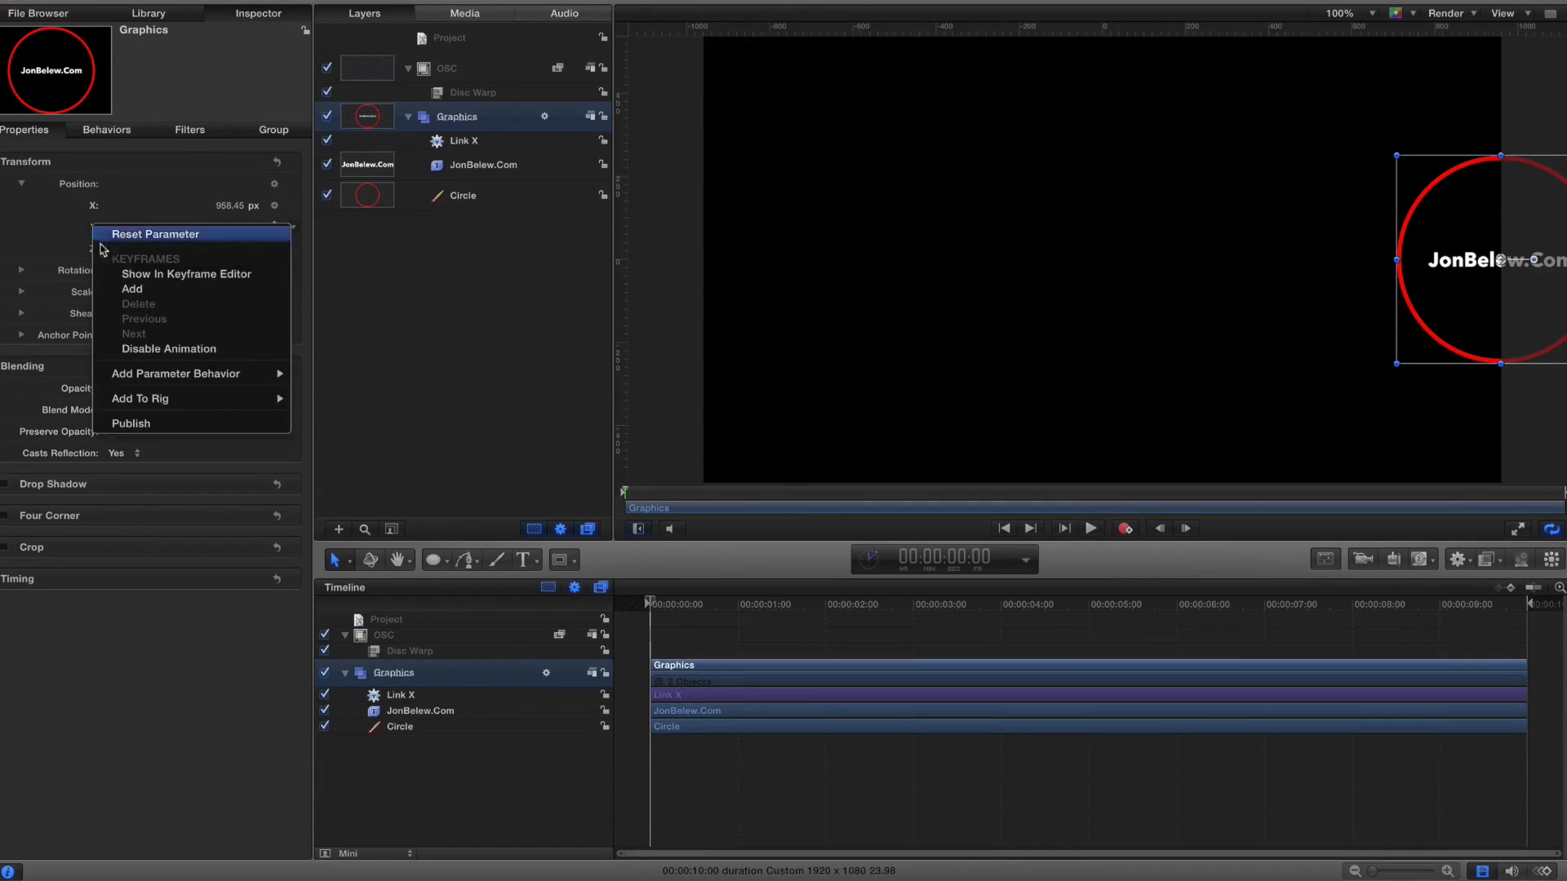
pyautogui.moveTo(147, 375)
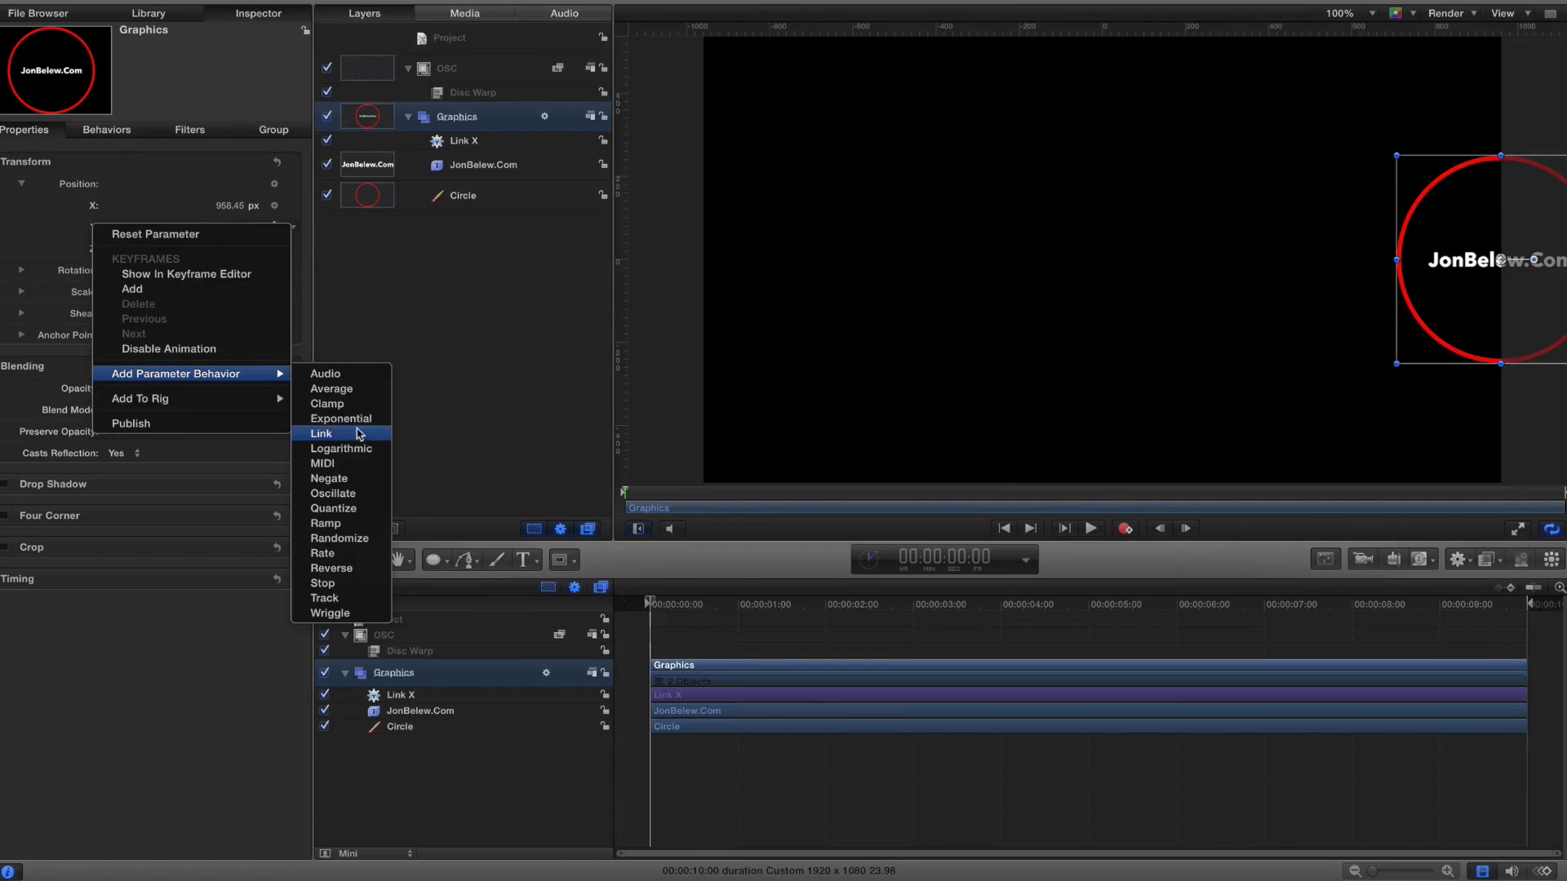
pyautogui.click(320, 433)
pyautogui.doubleClick(460, 140)
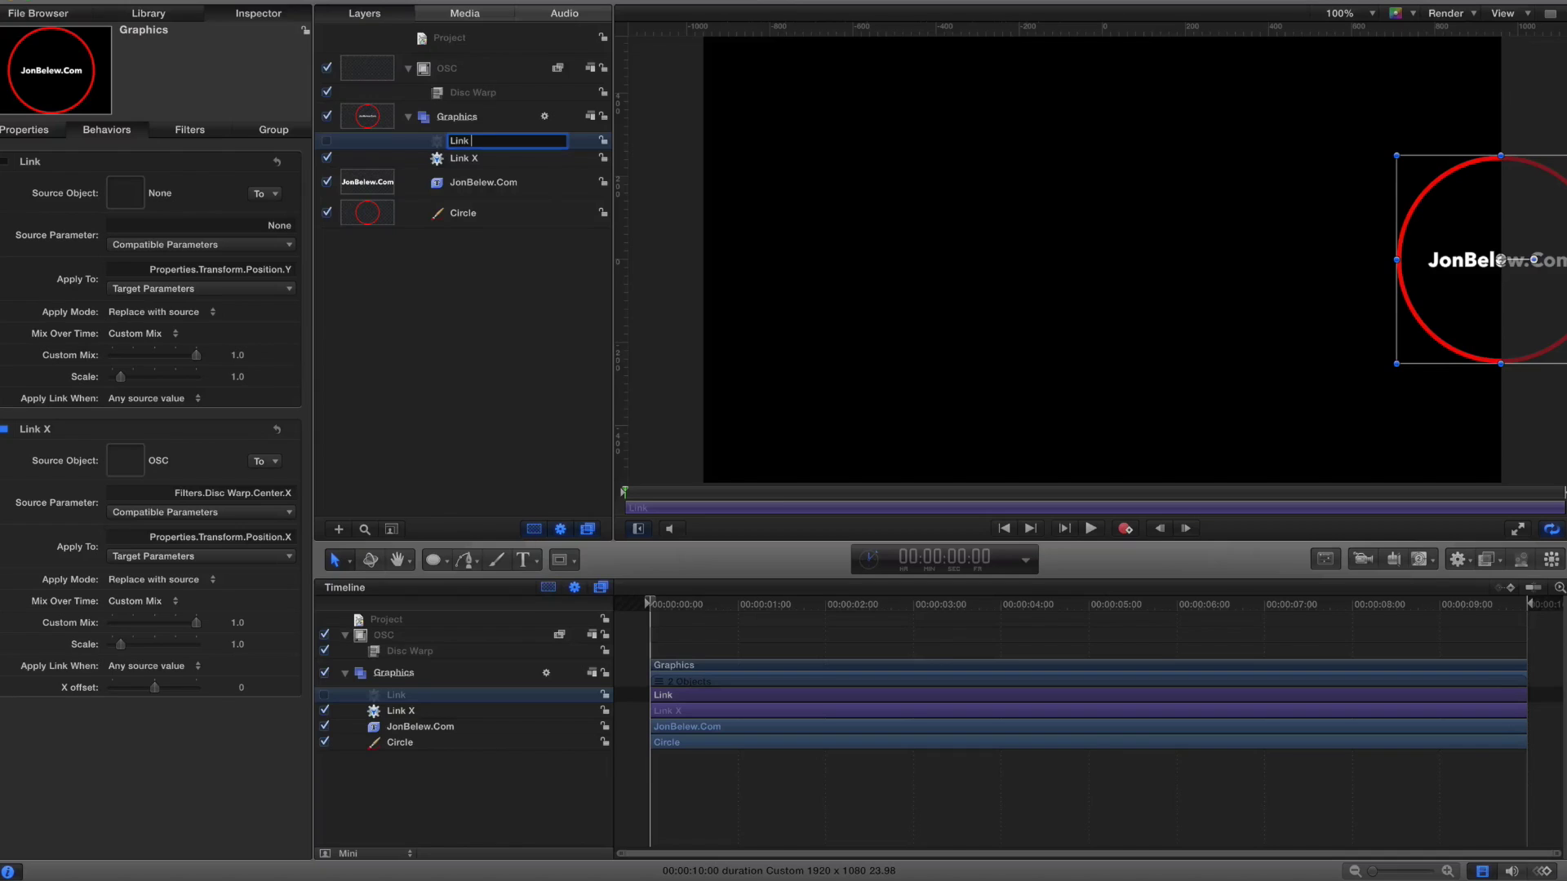
pyautogui.press('Return')
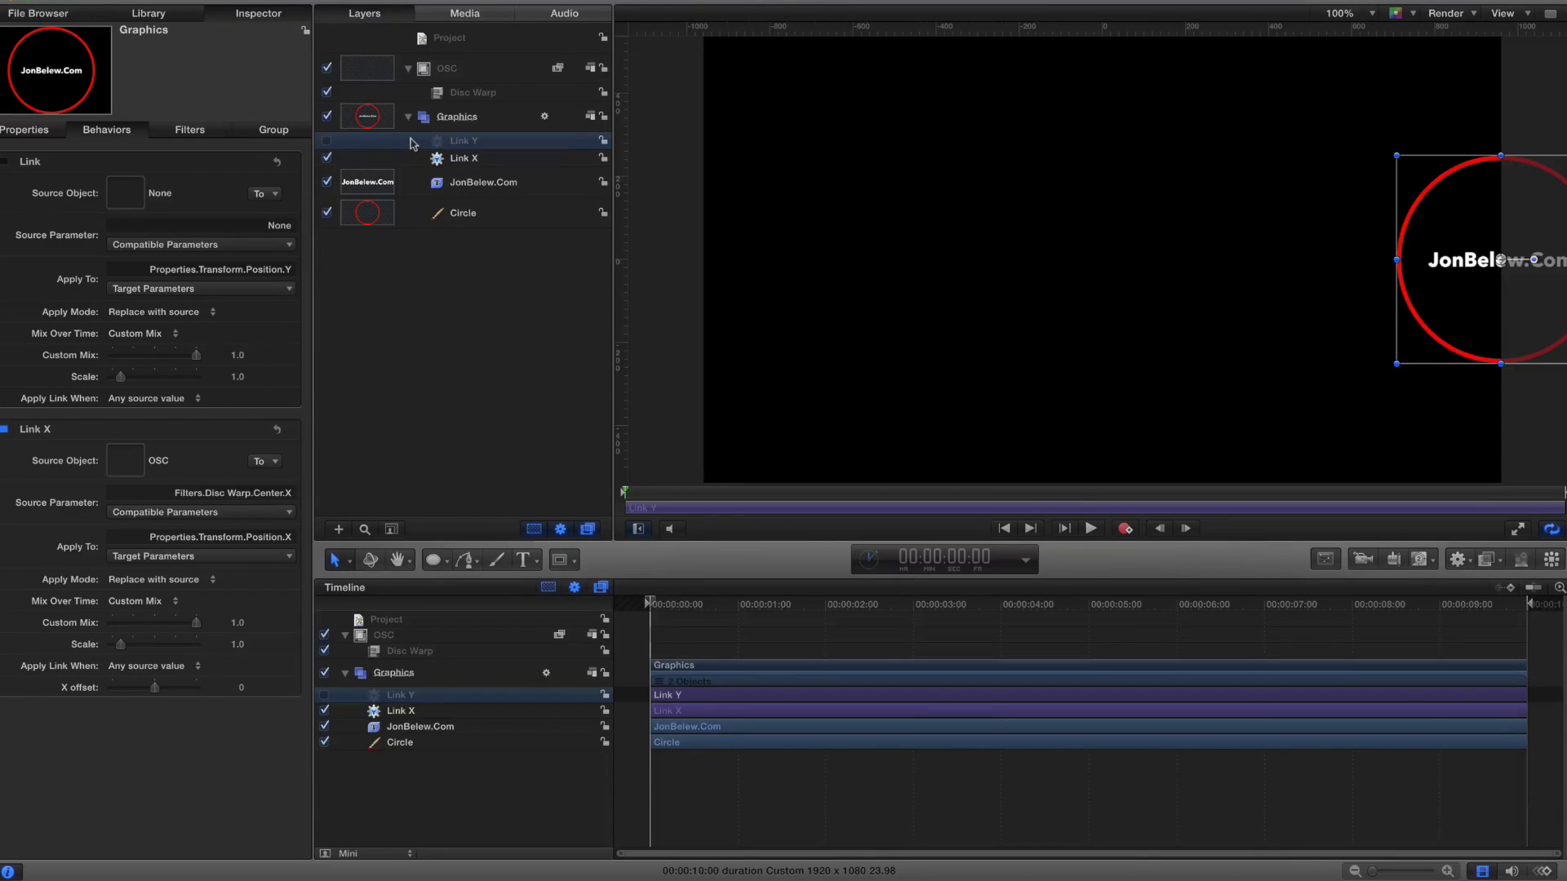
# Assign the OSC group as Link Y's source object and set its source parameter to the Disc Warp filter's Center Y.
pyautogui.moveTo(424, 71); pyautogui.dragTo(121, 196)
pyautogui.click(137, 246)
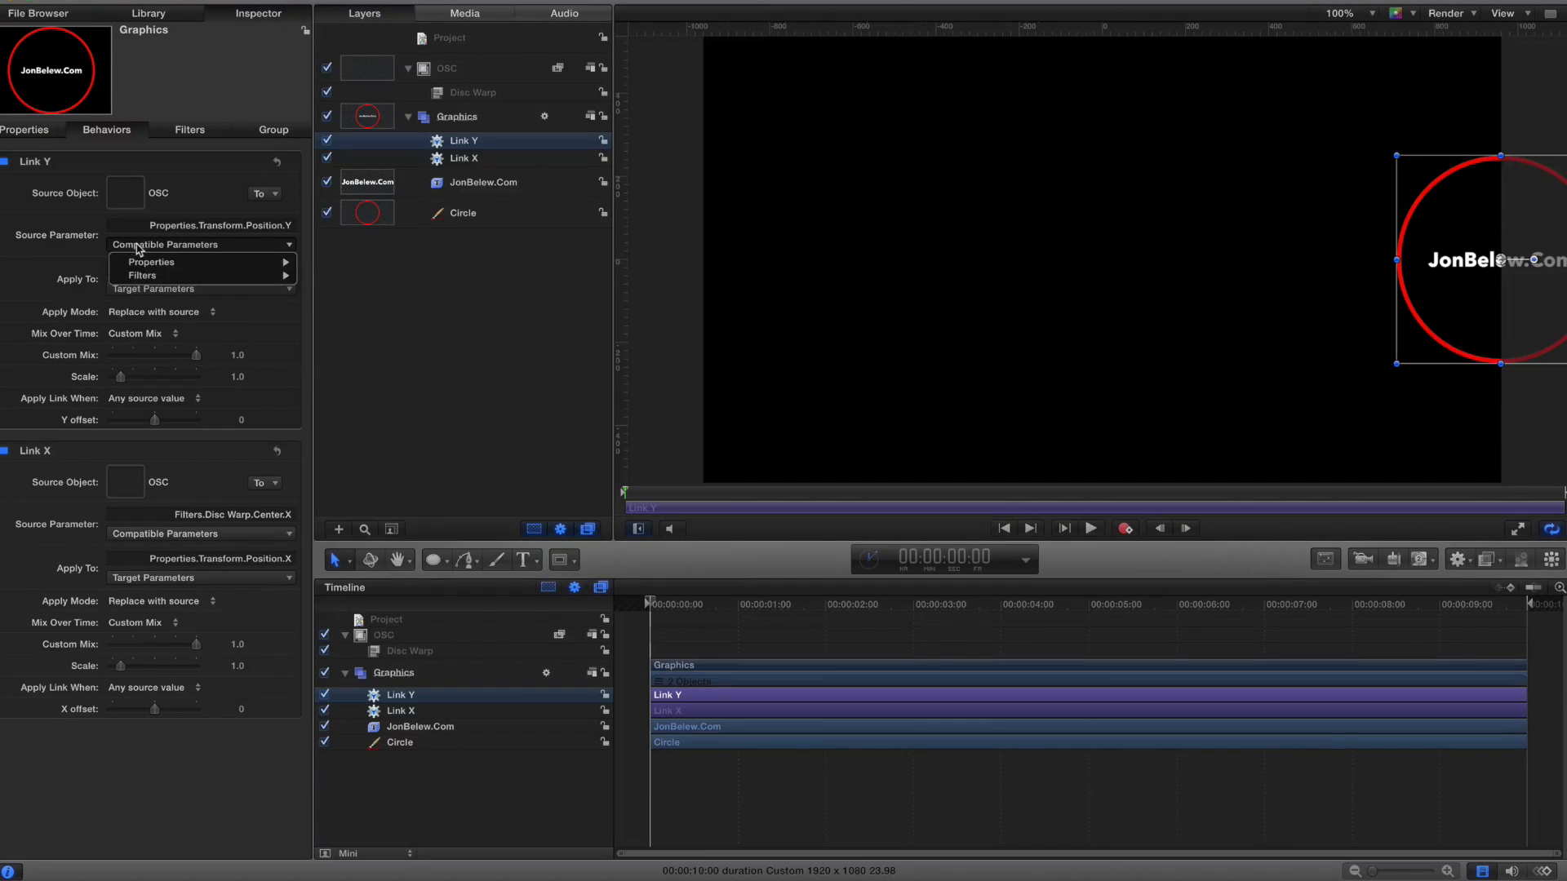
pyautogui.moveTo(363, 284)
pyautogui.moveTo(457, 281)
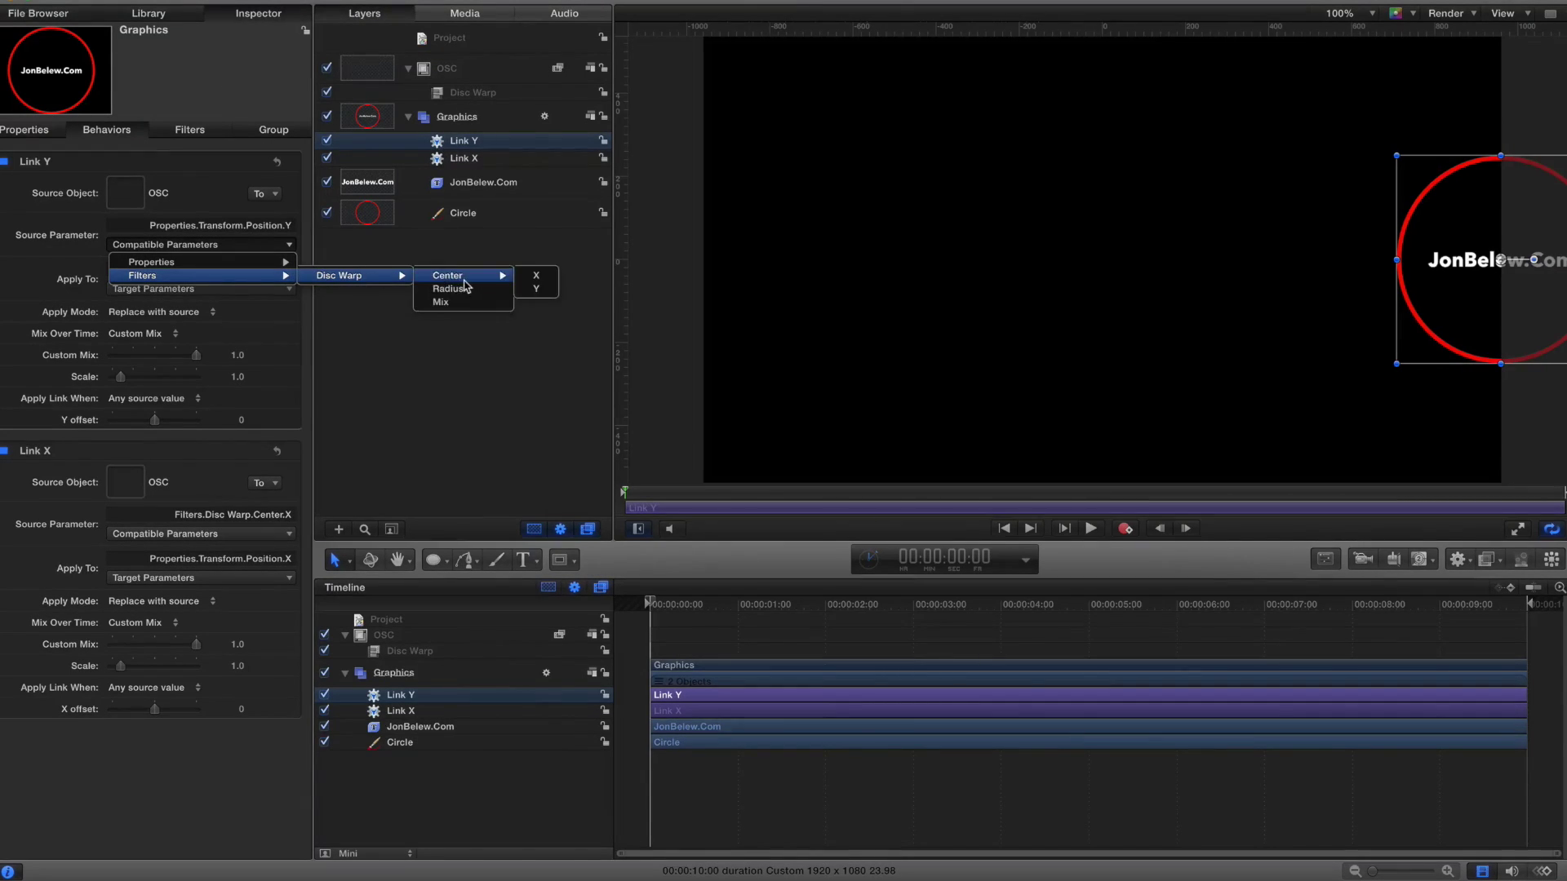
pyautogui.click(549, 294)
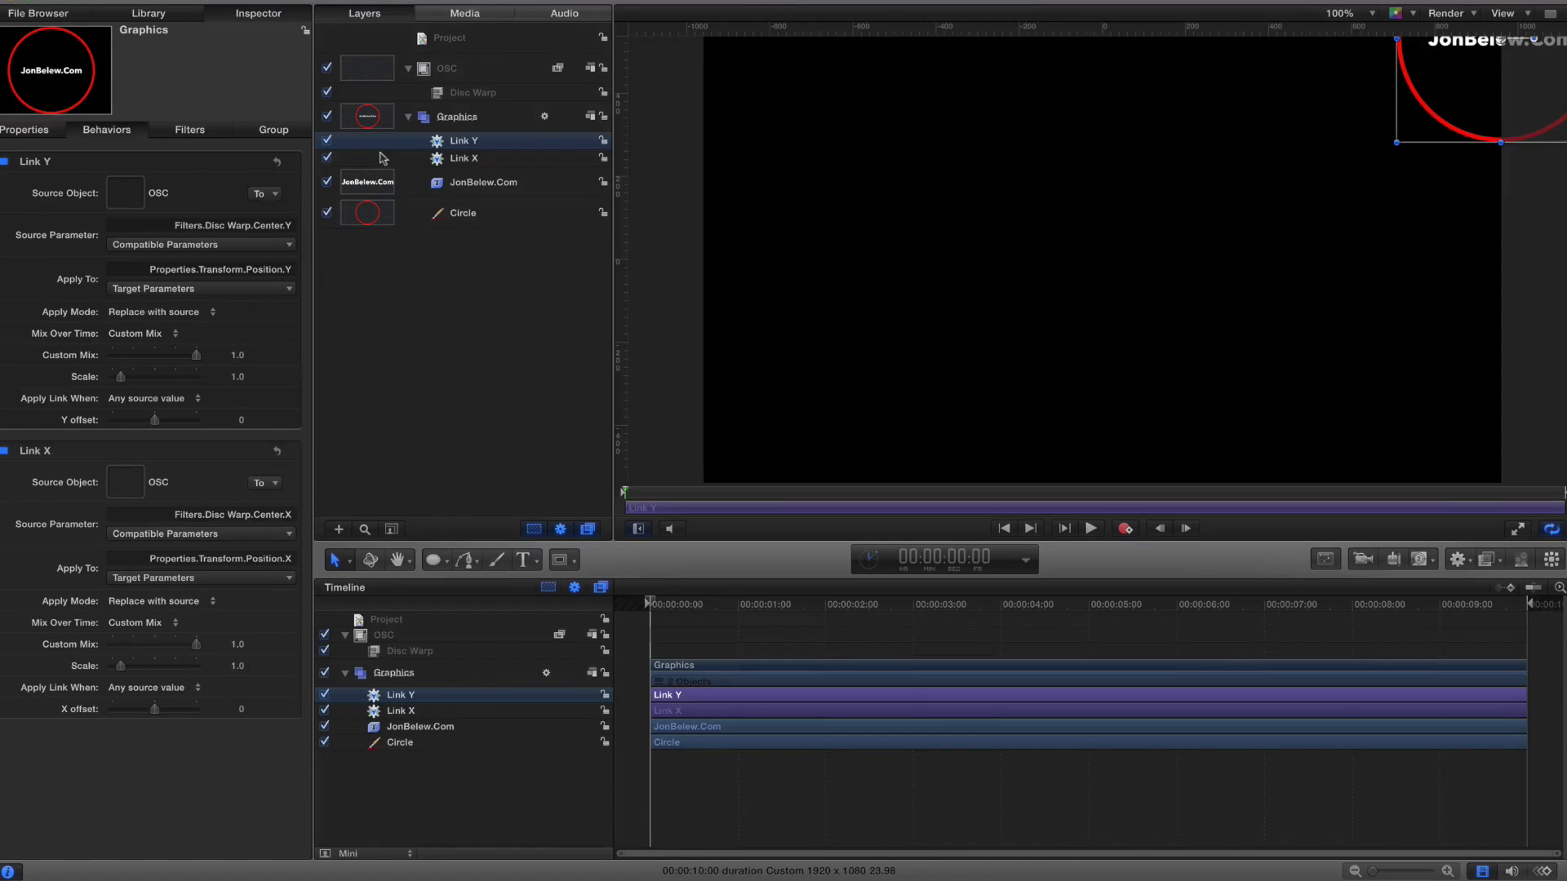
# Set the Y offset of Link Y and the X offset of Link X to -0.5.
pyautogui.click(241, 420)
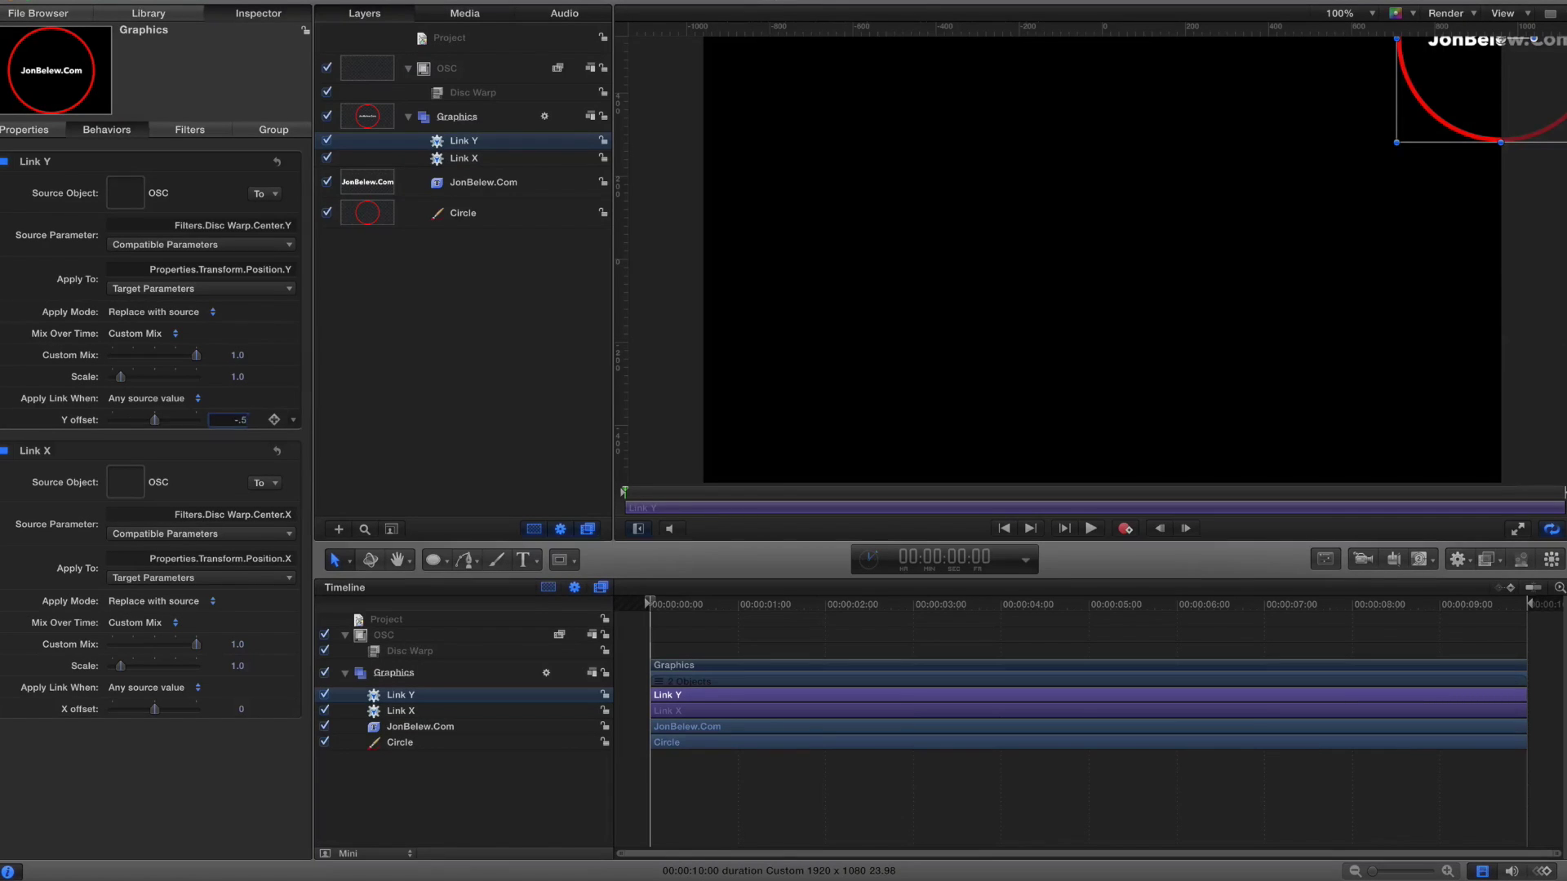
pyautogui.press('Return')
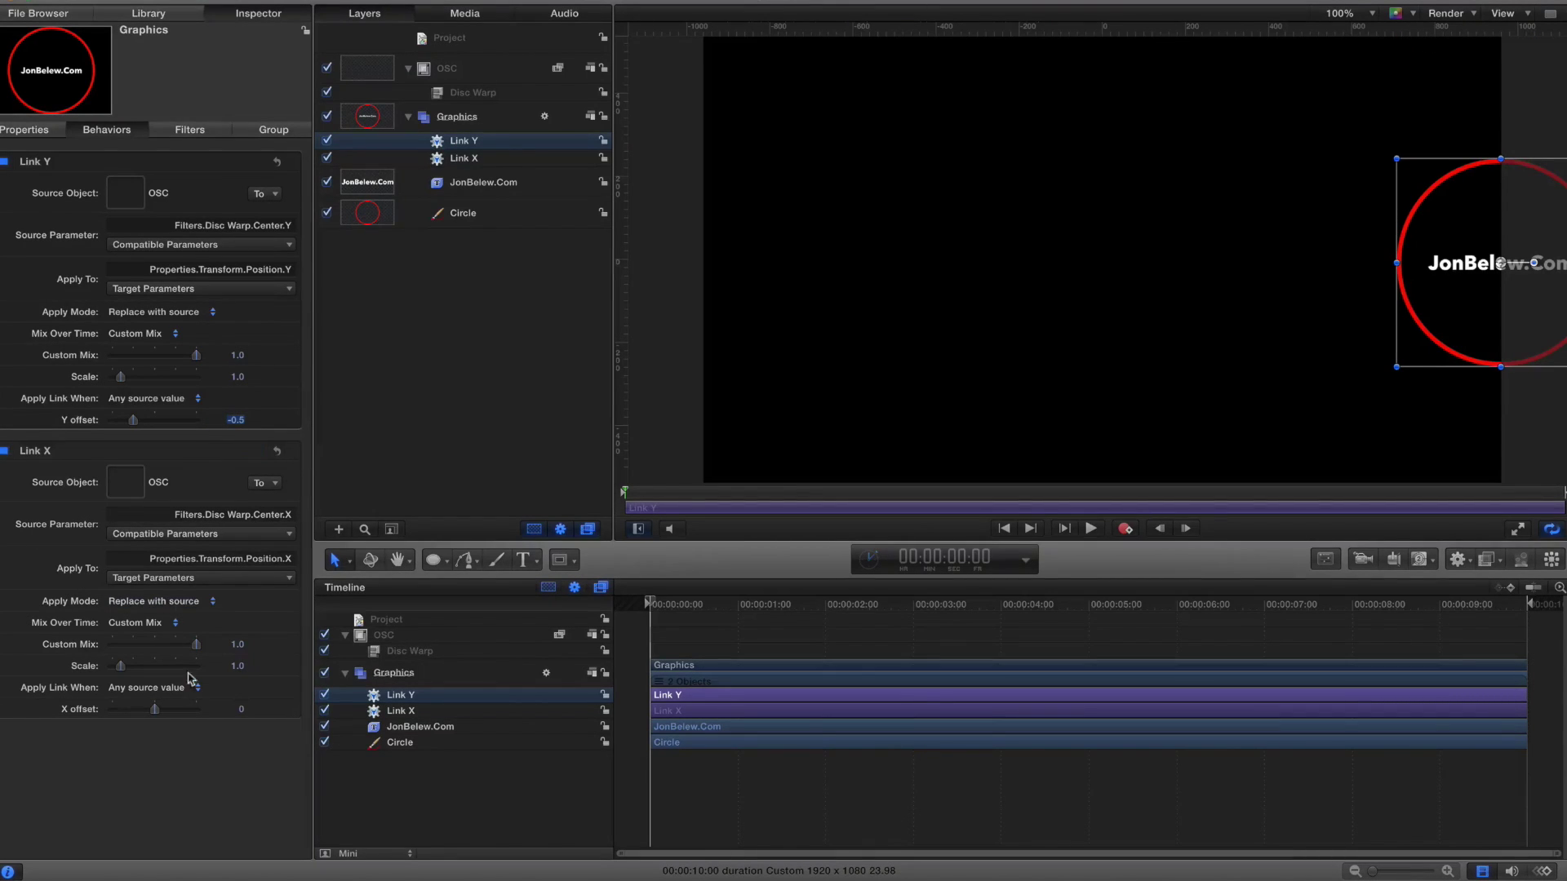
pyautogui.click(241, 709)
pyautogui.click(242, 710)
pyautogui.write('-.5')
pyautogui.press('Return')
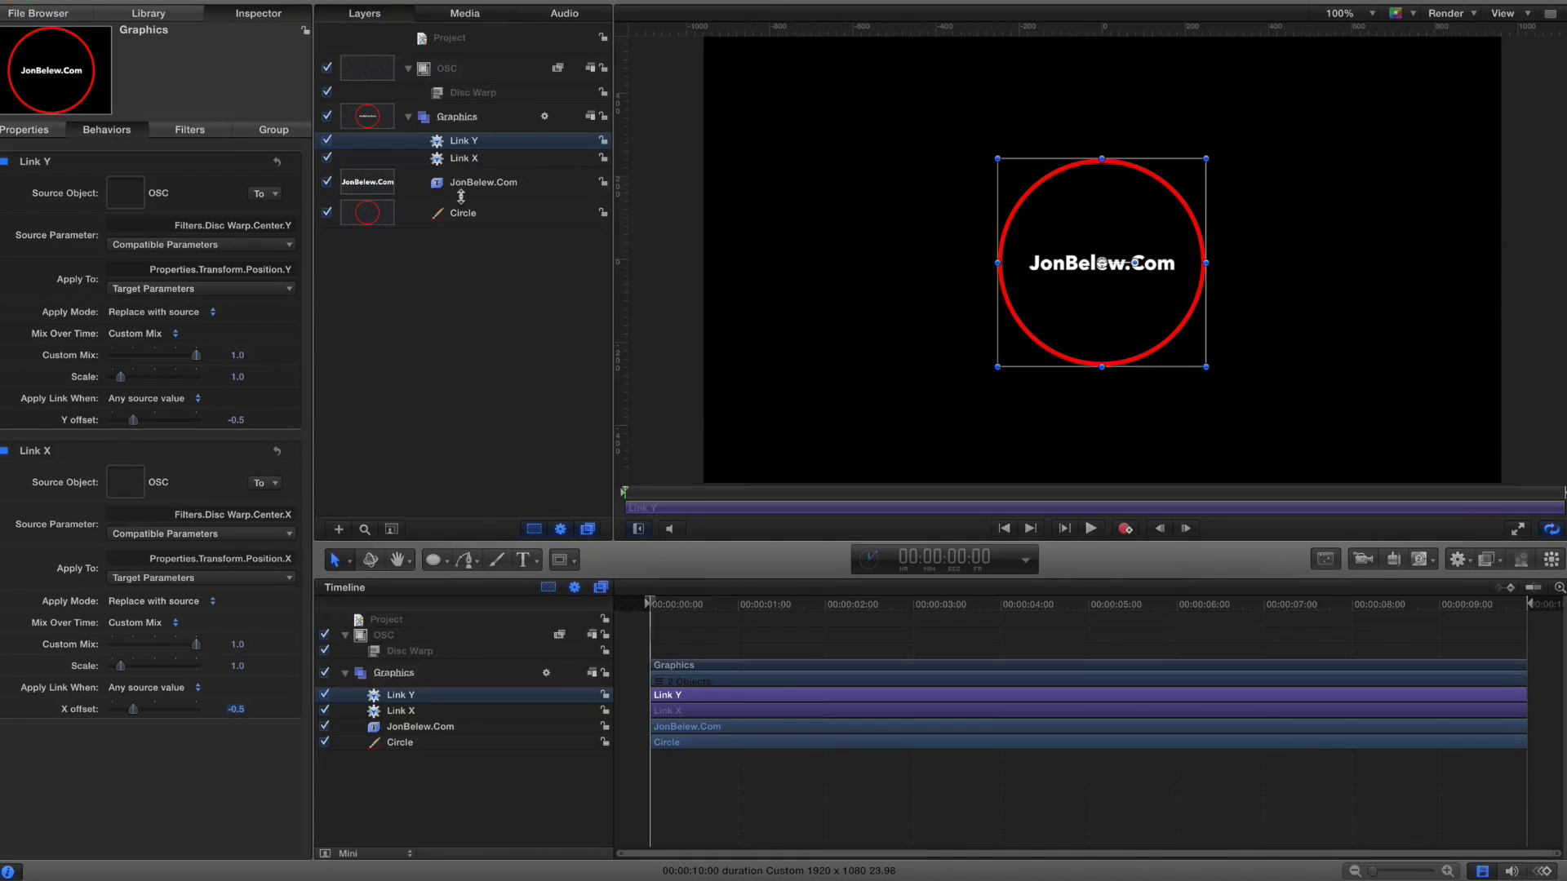
# Move the Disc Warp filter's center to about X 20 px, Y 25 px using its on-screen control.
pyautogui.click(452, 95)
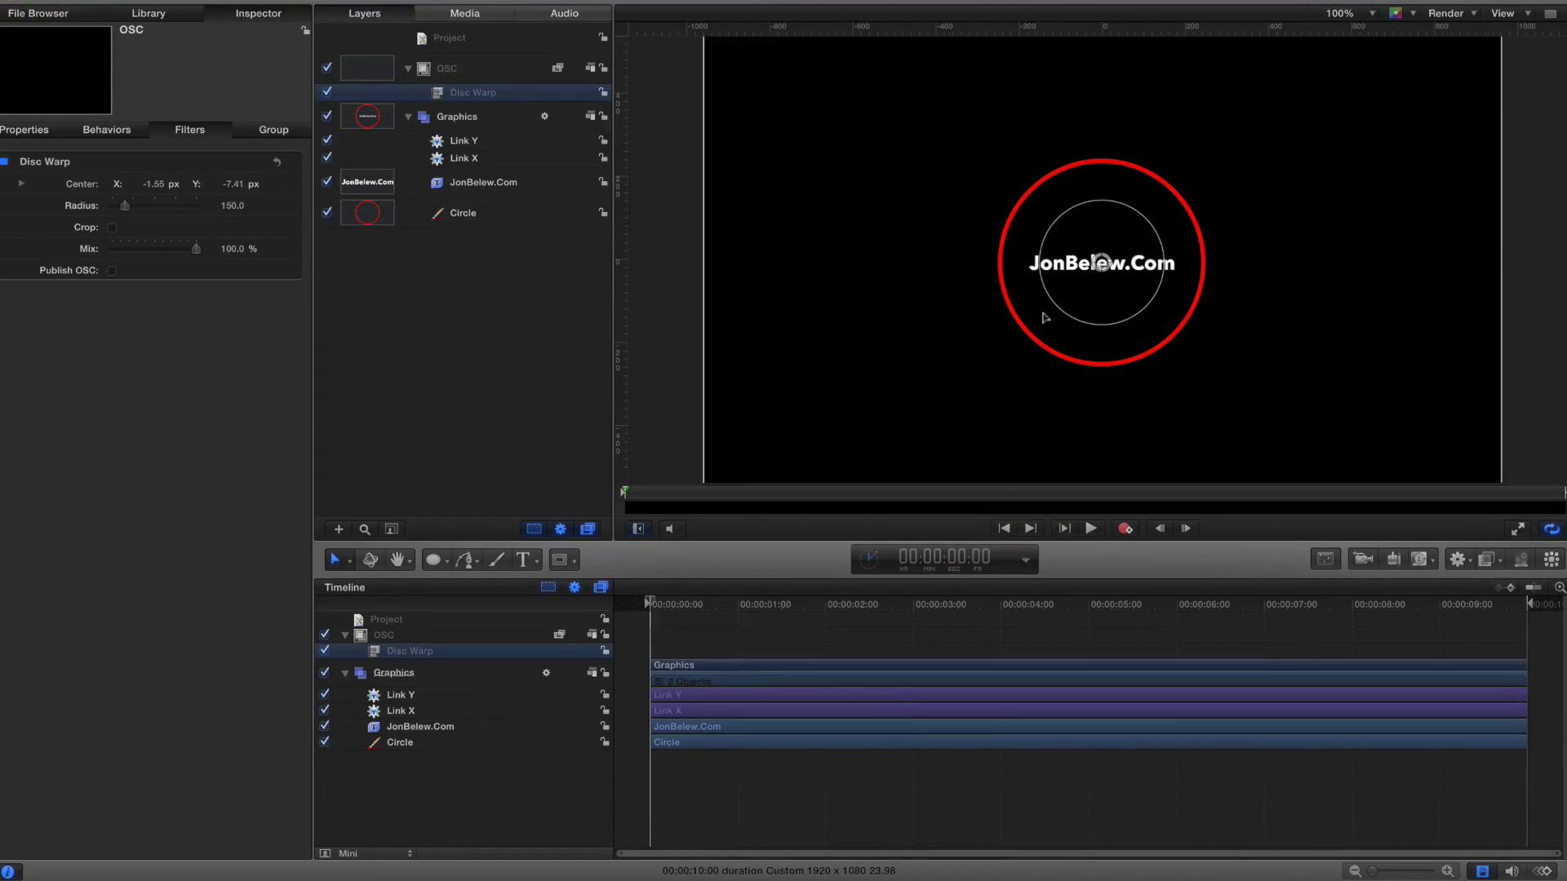
pyautogui.moveTo(1101, 263)
pyautogui.mouseDown()
pyautogui.moveTo(930, 224)
pyautogui.moveTo(1173, 294)
pyautogui.moveTo(1264, 278)
pyautogui.moveTo(1084, 160)
pyautogui.moveTo(898, 252)
pyautogui.moveTo(1136, 224)
pyautogui.moveTo(1109, 228)
pyautogui.moveTo(1110, 249)
pyautogui.mouseUp()
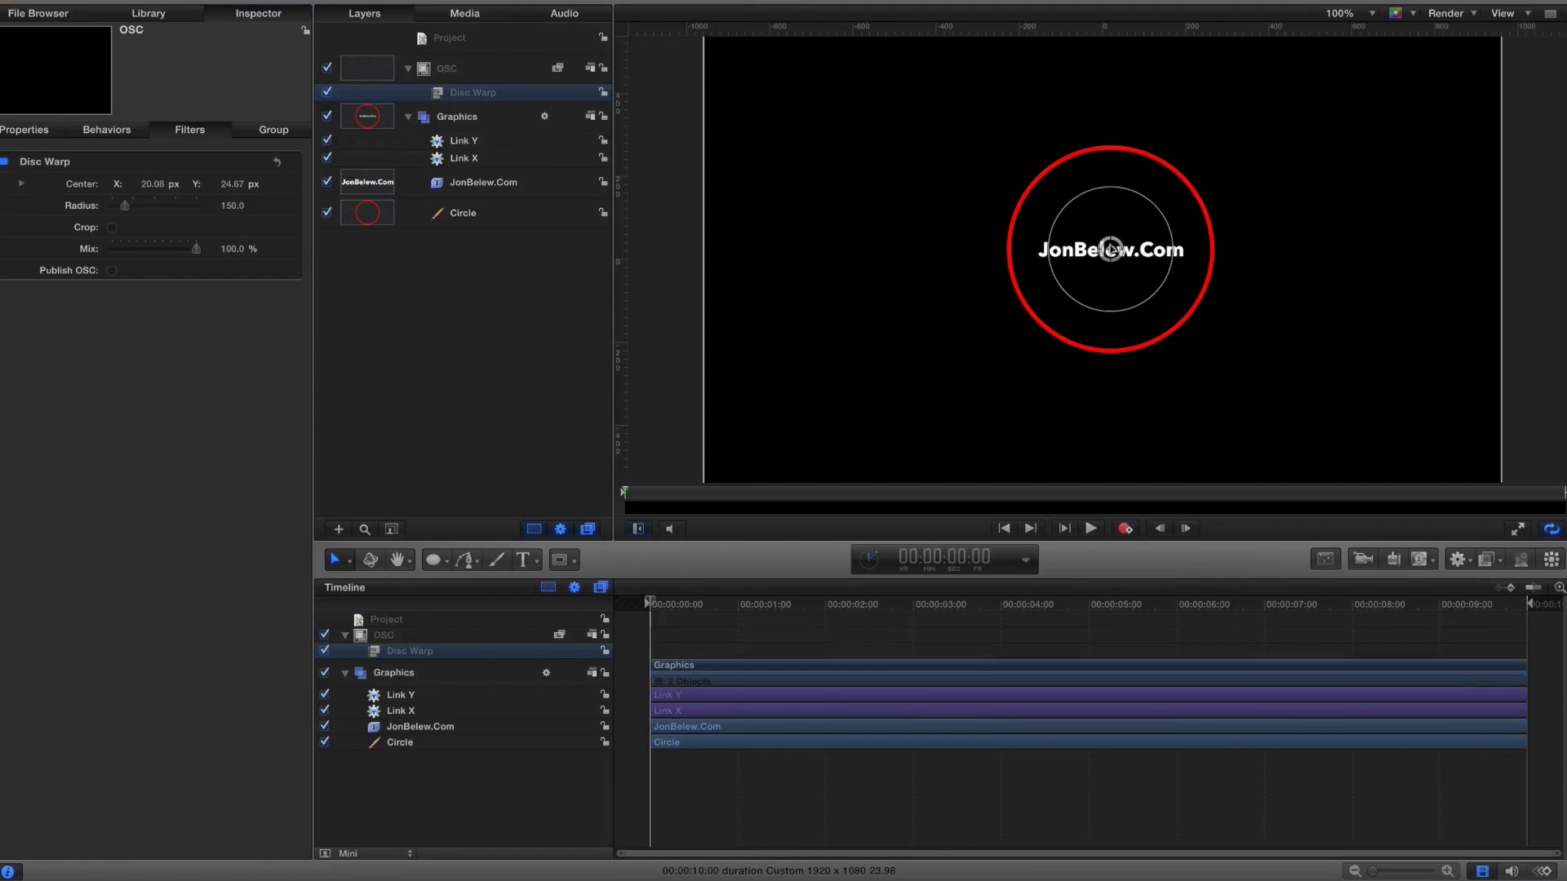
# Publish the Final Cut title under the name Disc Warp in the Testing category.
pyautogui.press('super+s')
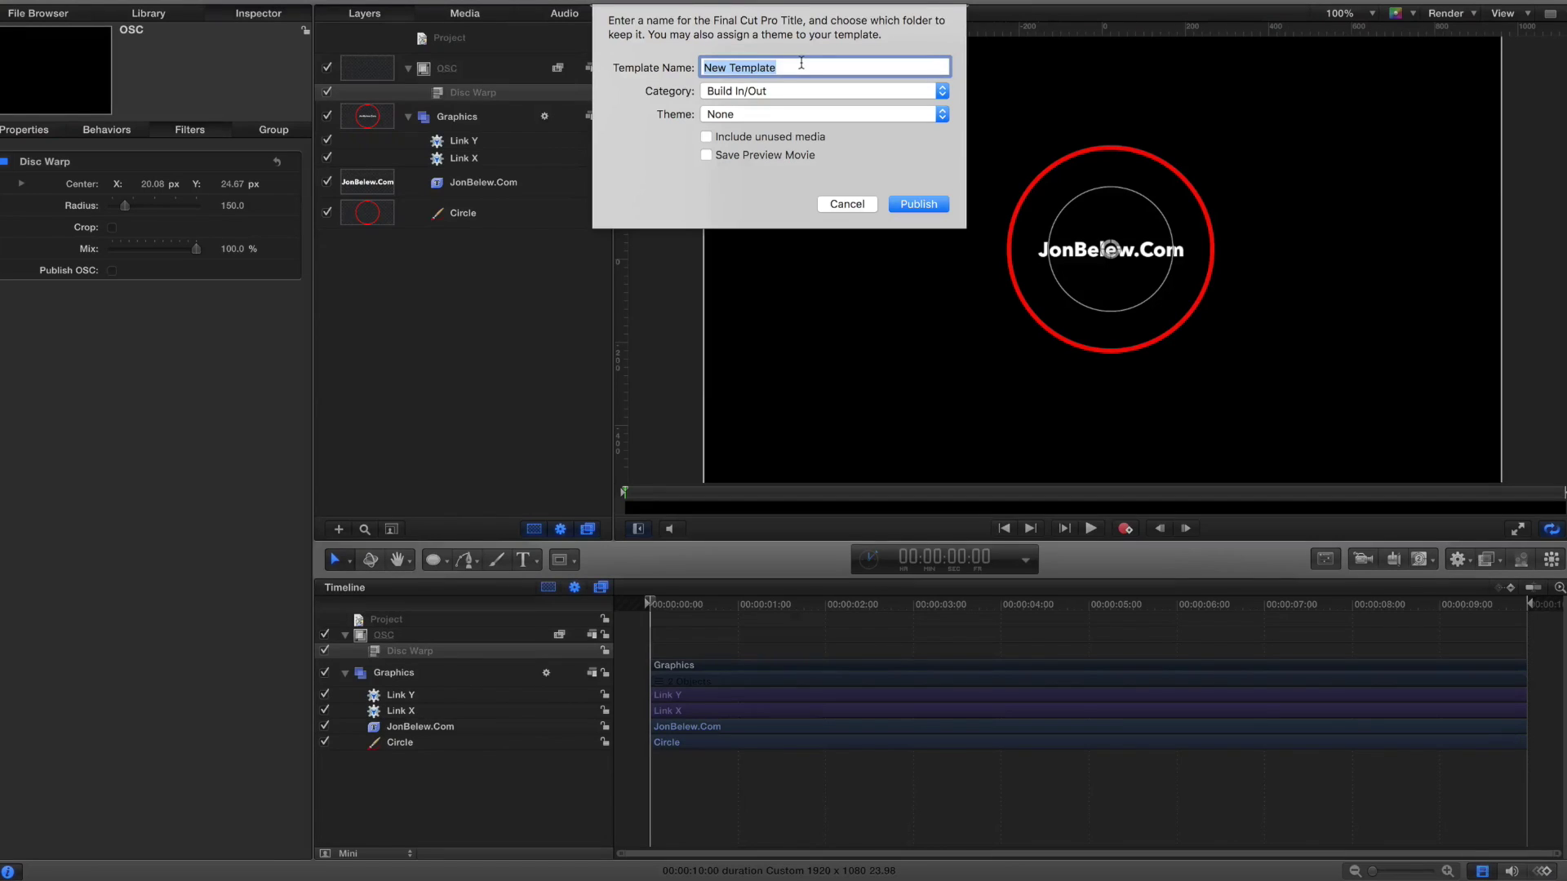
pyautogui.write('Disc Warp')
pyautogui.click(786, 91)
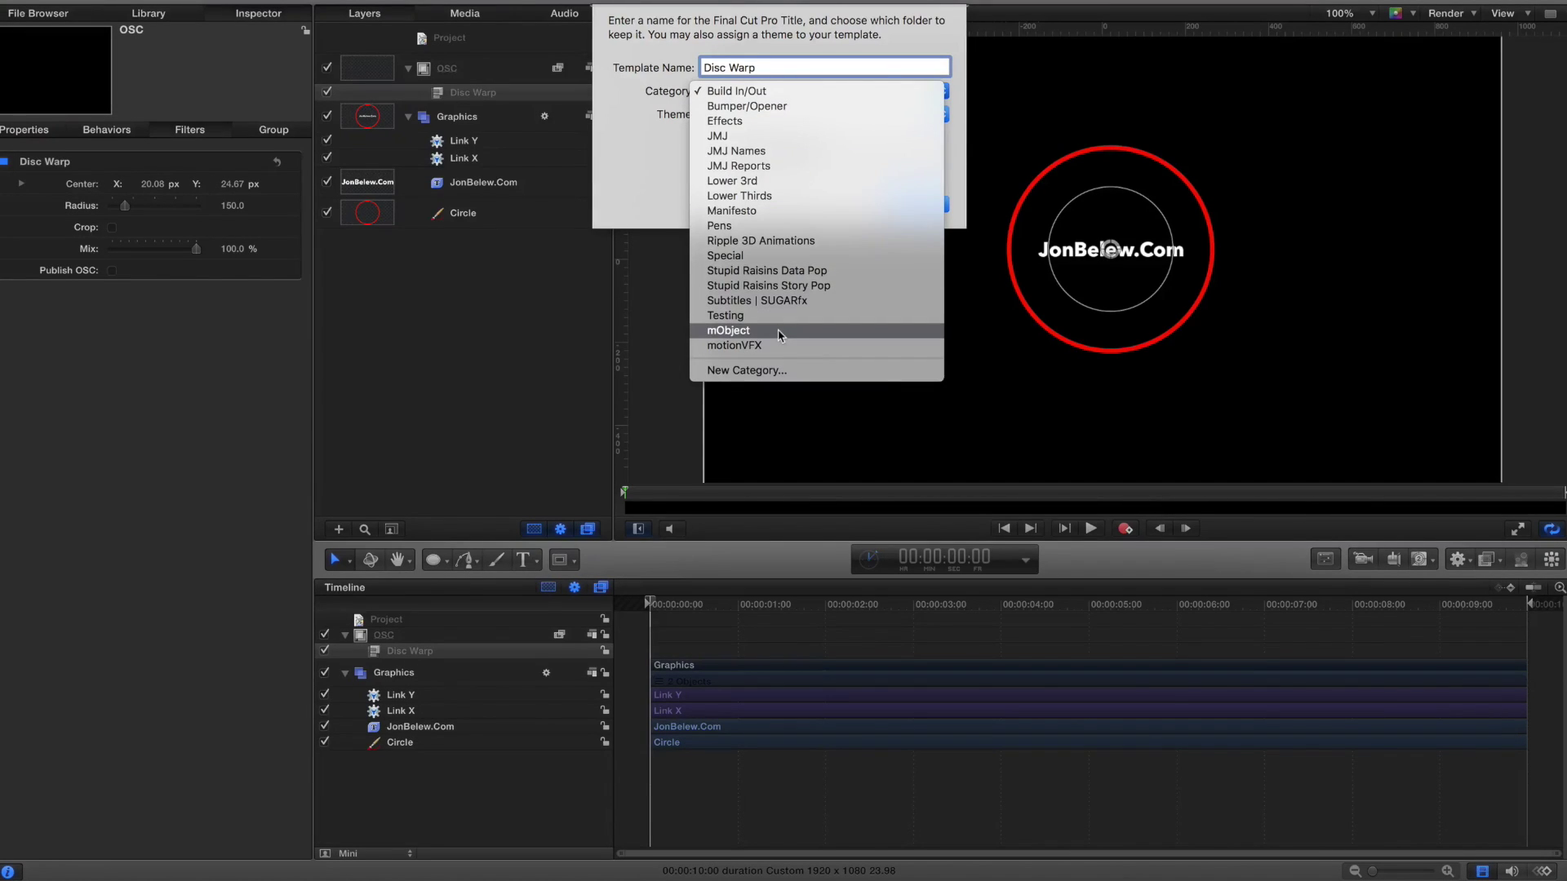
pyautogui.click(757, 319)
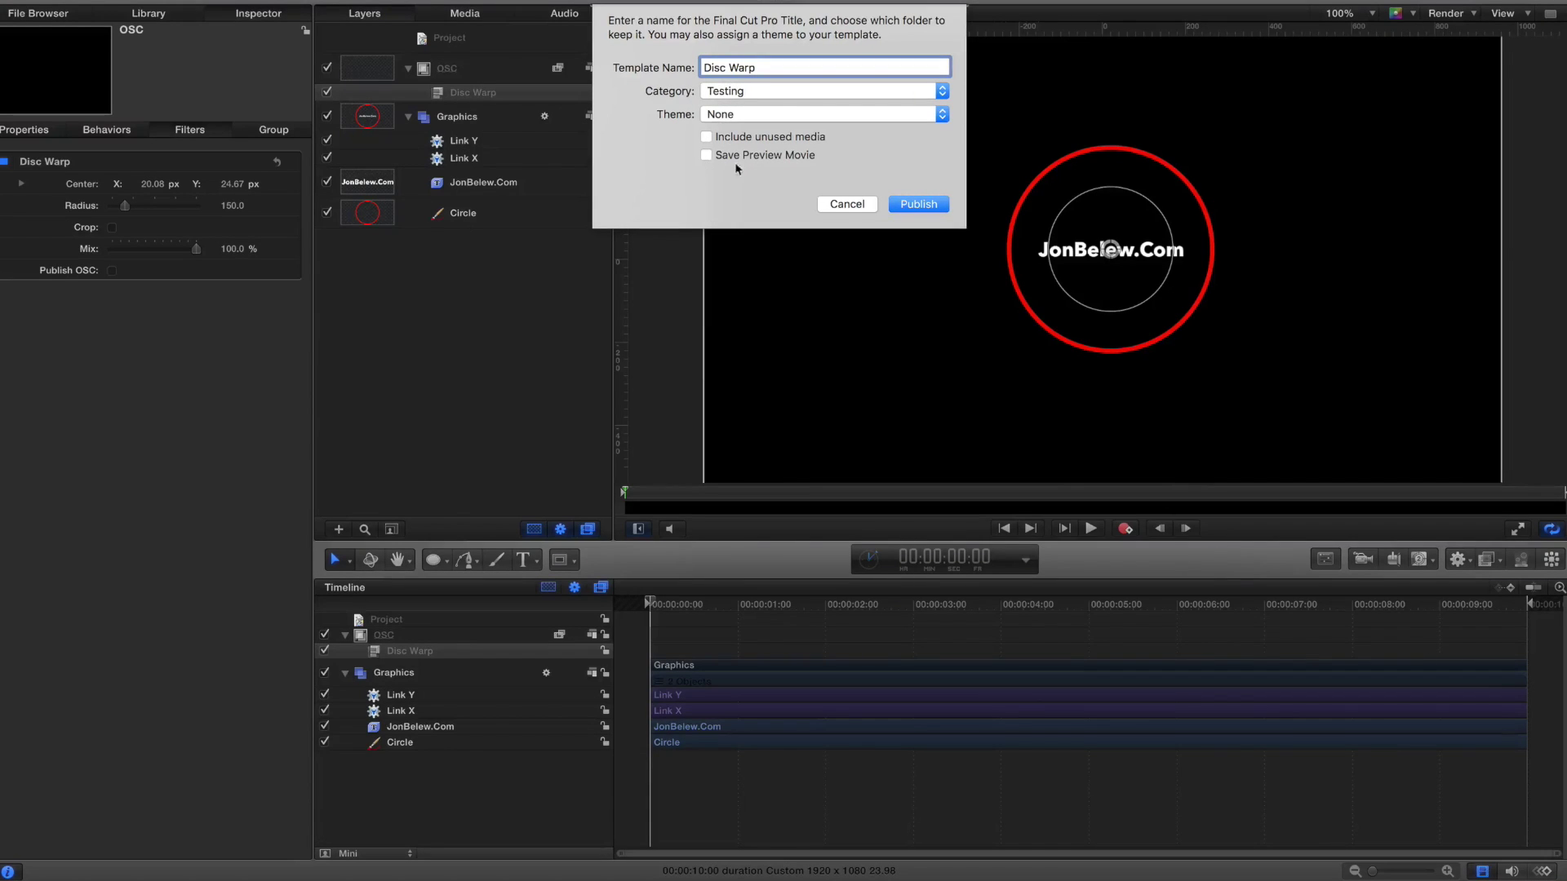
pyautogui.click(922, 202)
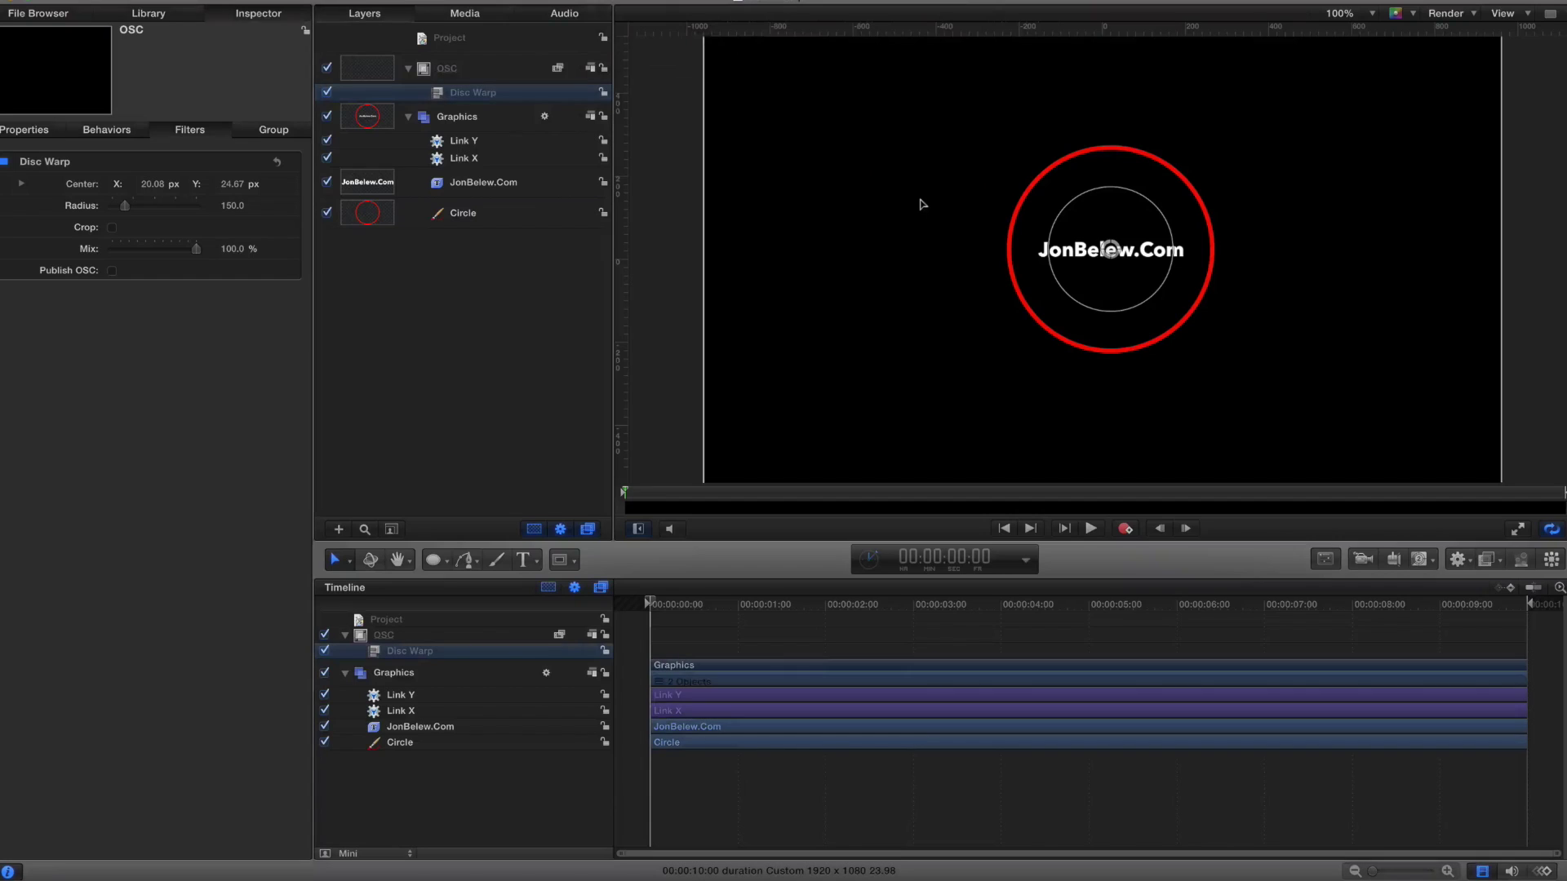
# Switch to Final Cut Pro, append the Disc Warp title from the Testing category to the timeline and view it in the viewer.
pyautogui.press('super+Tab')
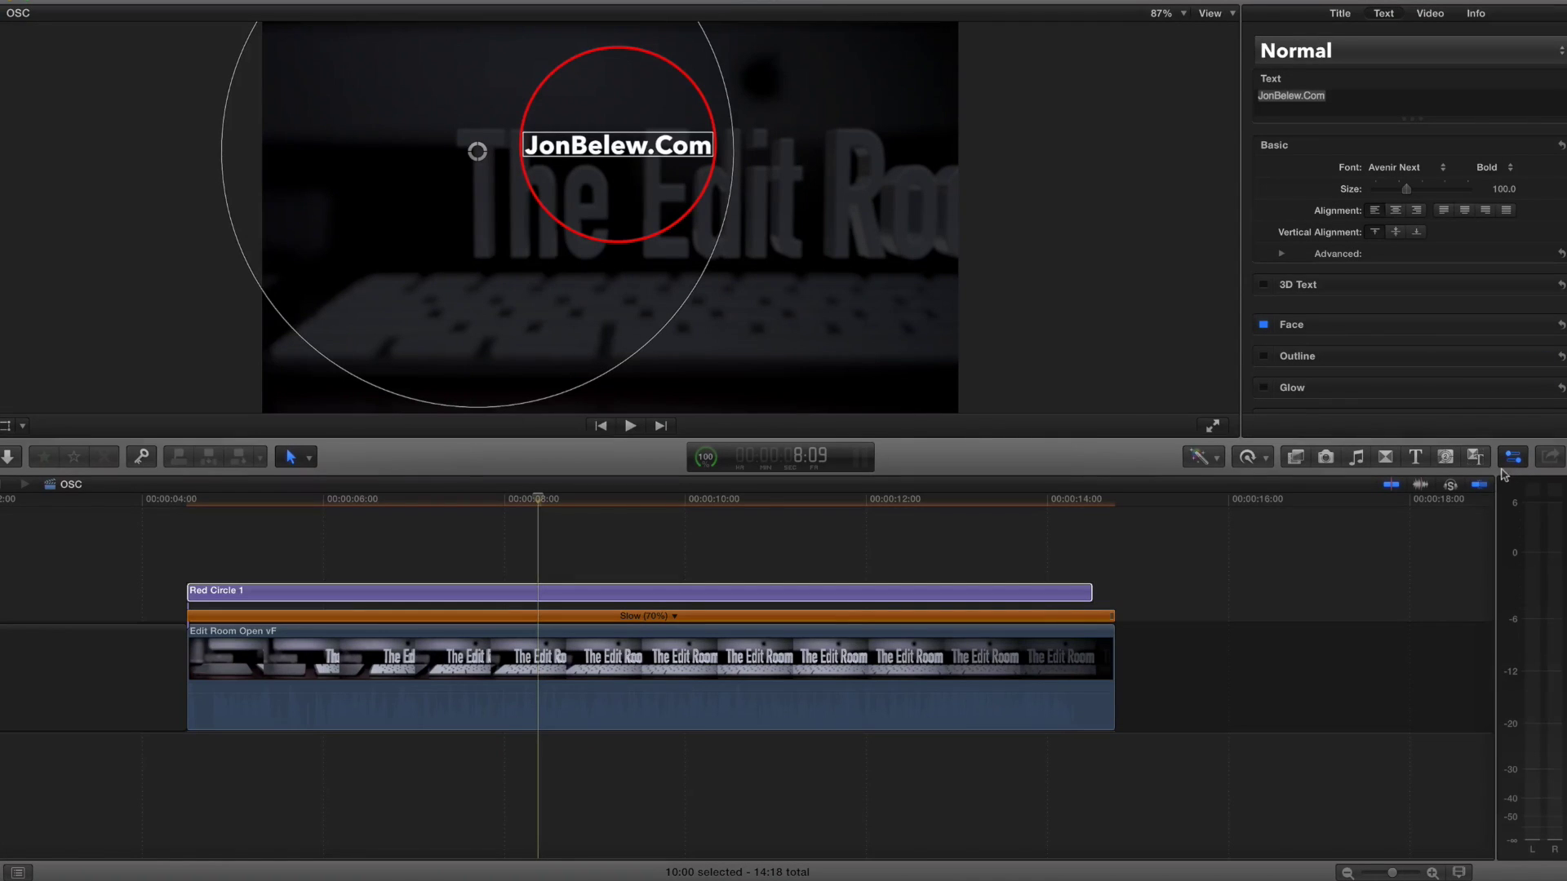
pyautogui.click(1416, 457)
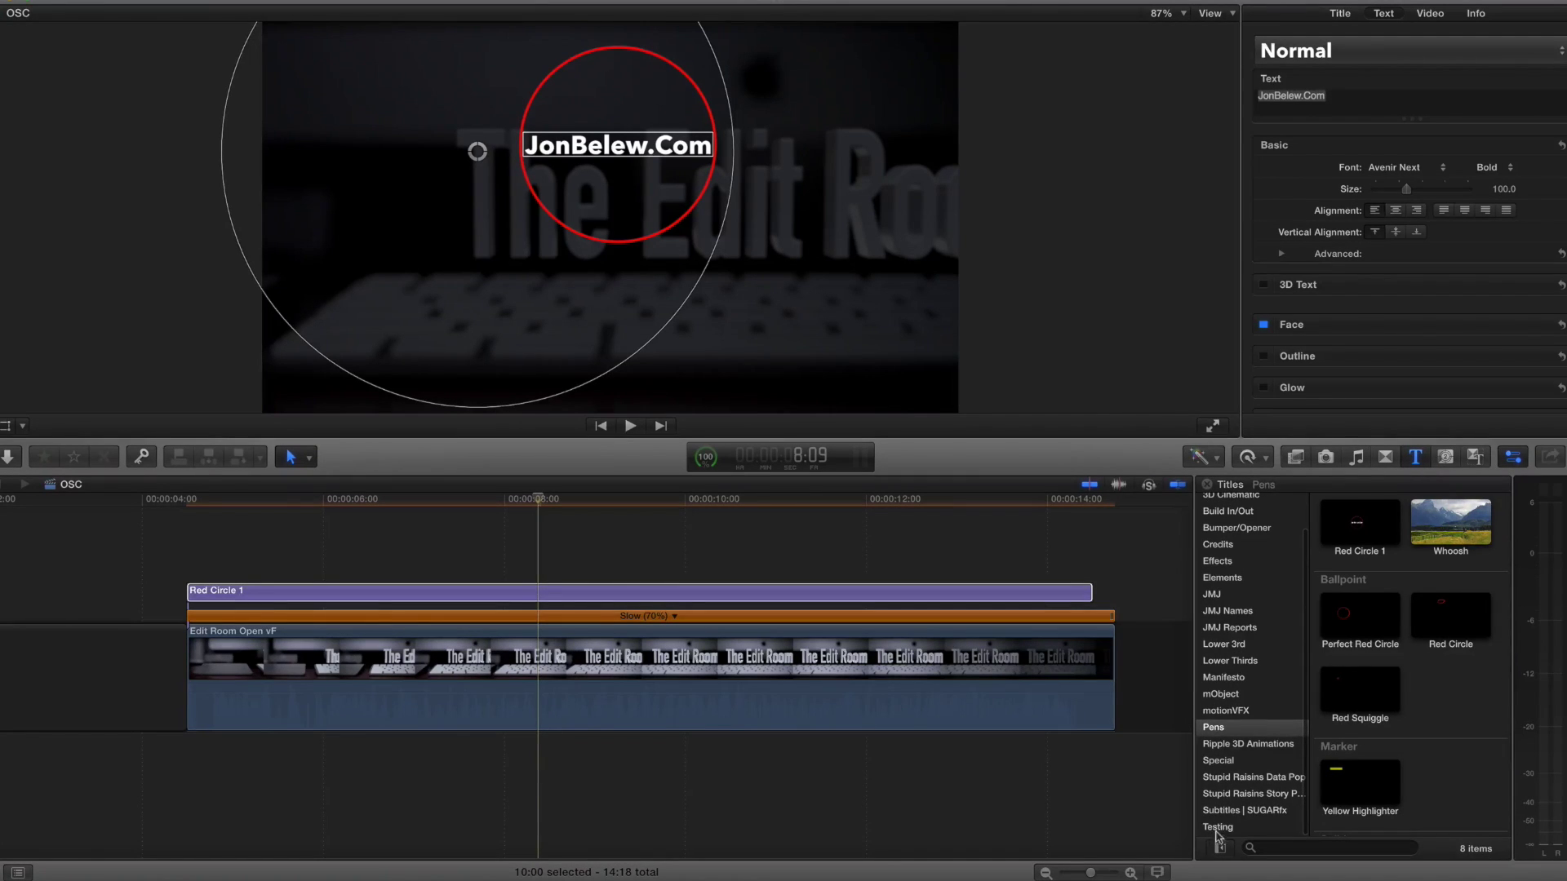
pyautogui.click(1218, 827)
pyautogui.click(1348, 529)
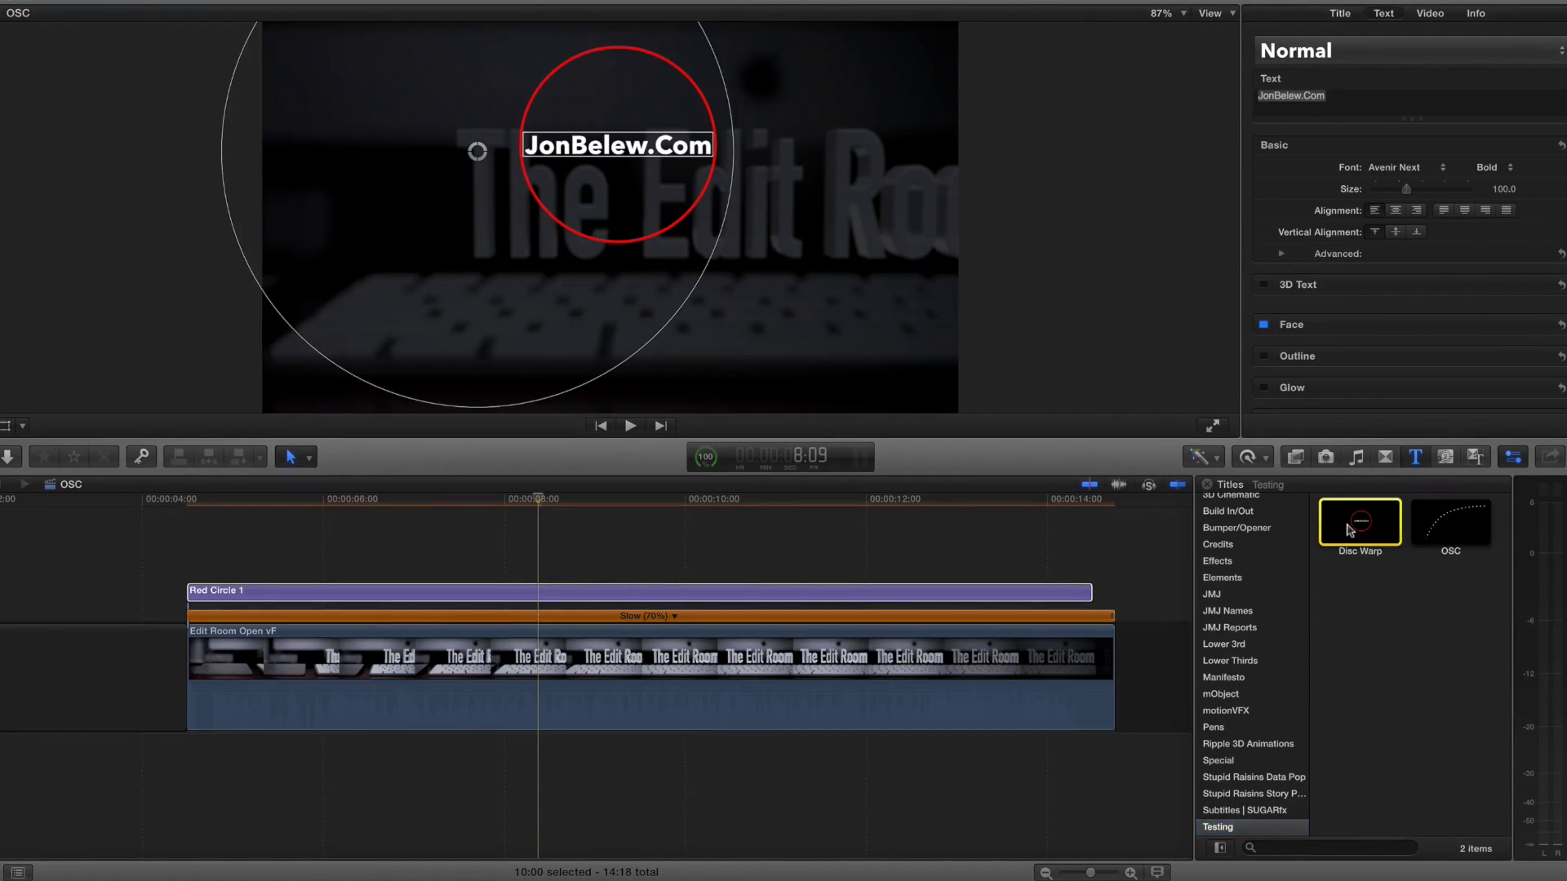
pyautogui.moveTo(1348, 529); pyautogui.dragTo(1162, 670)
pyautogui.click(1150, 604)
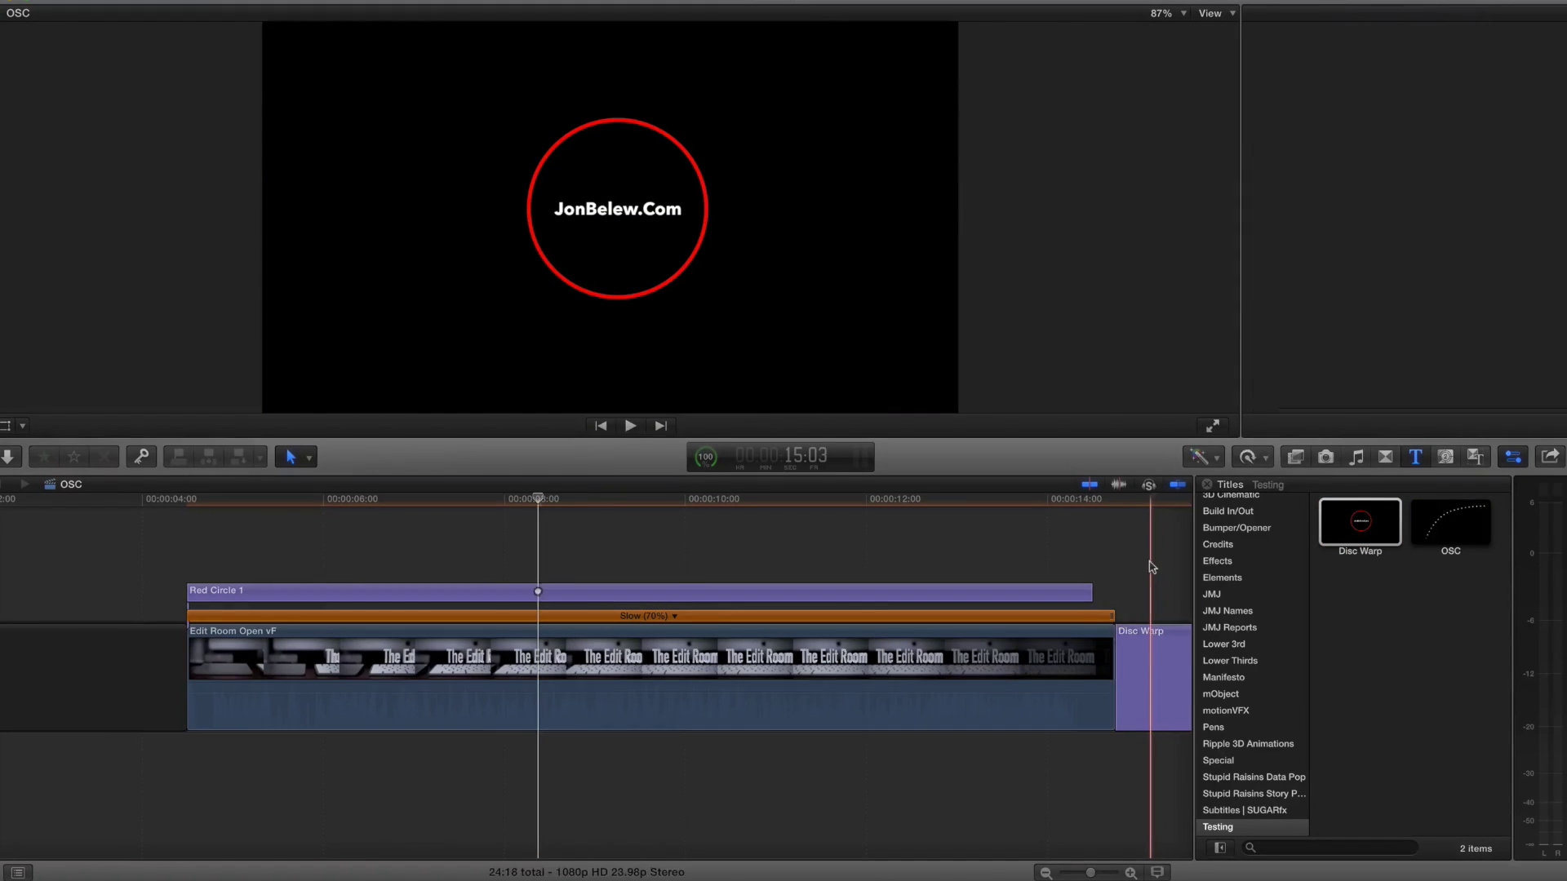
pyautogui.hscroll(10, 1135, 602)
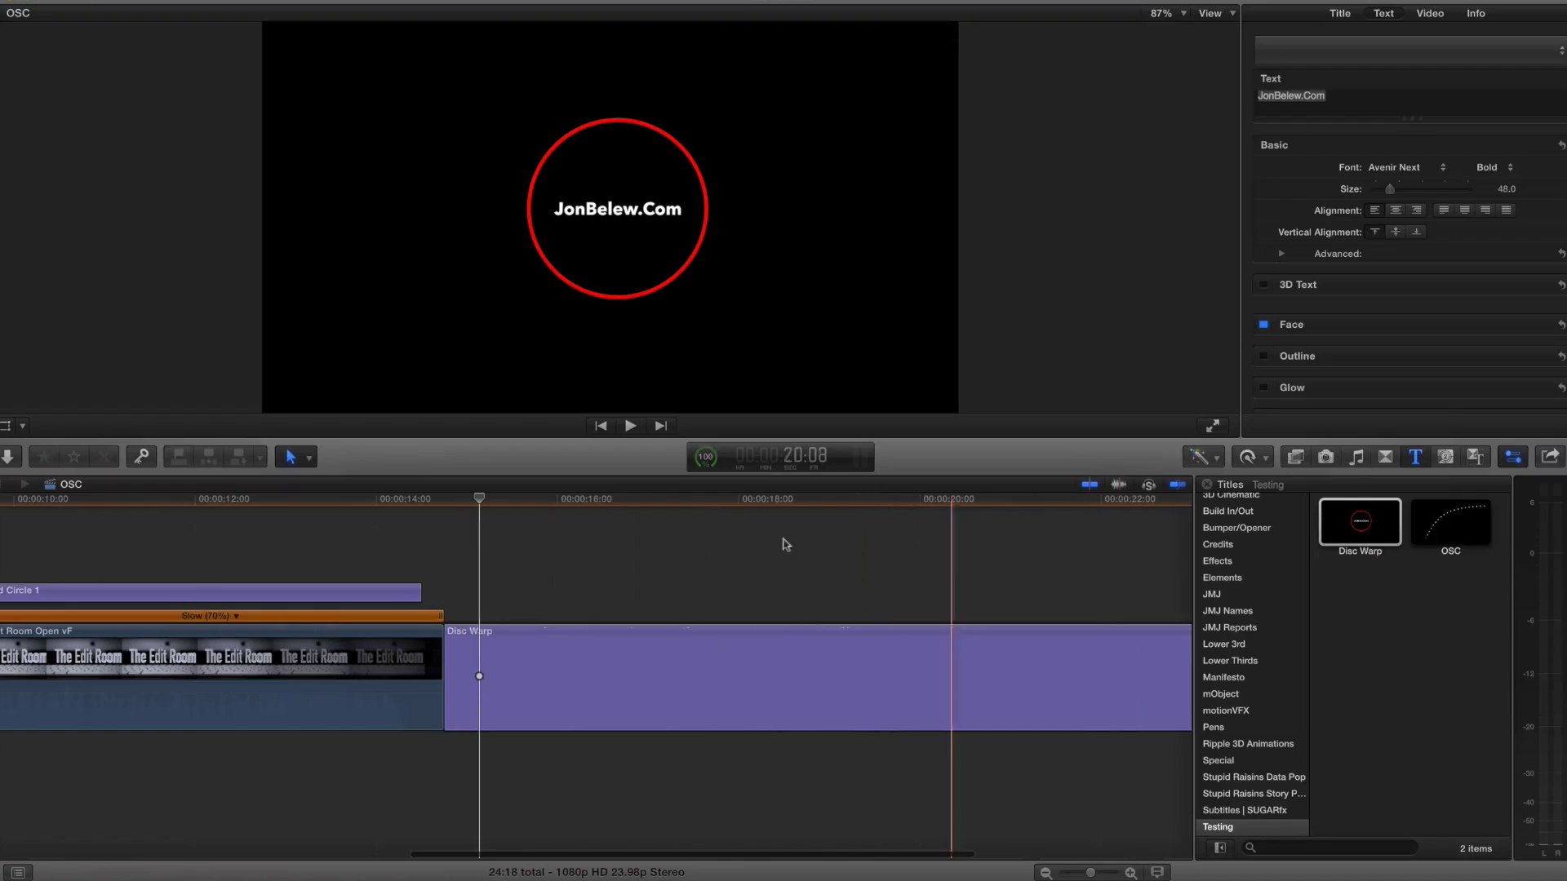
pyautogui.click(785, 577)
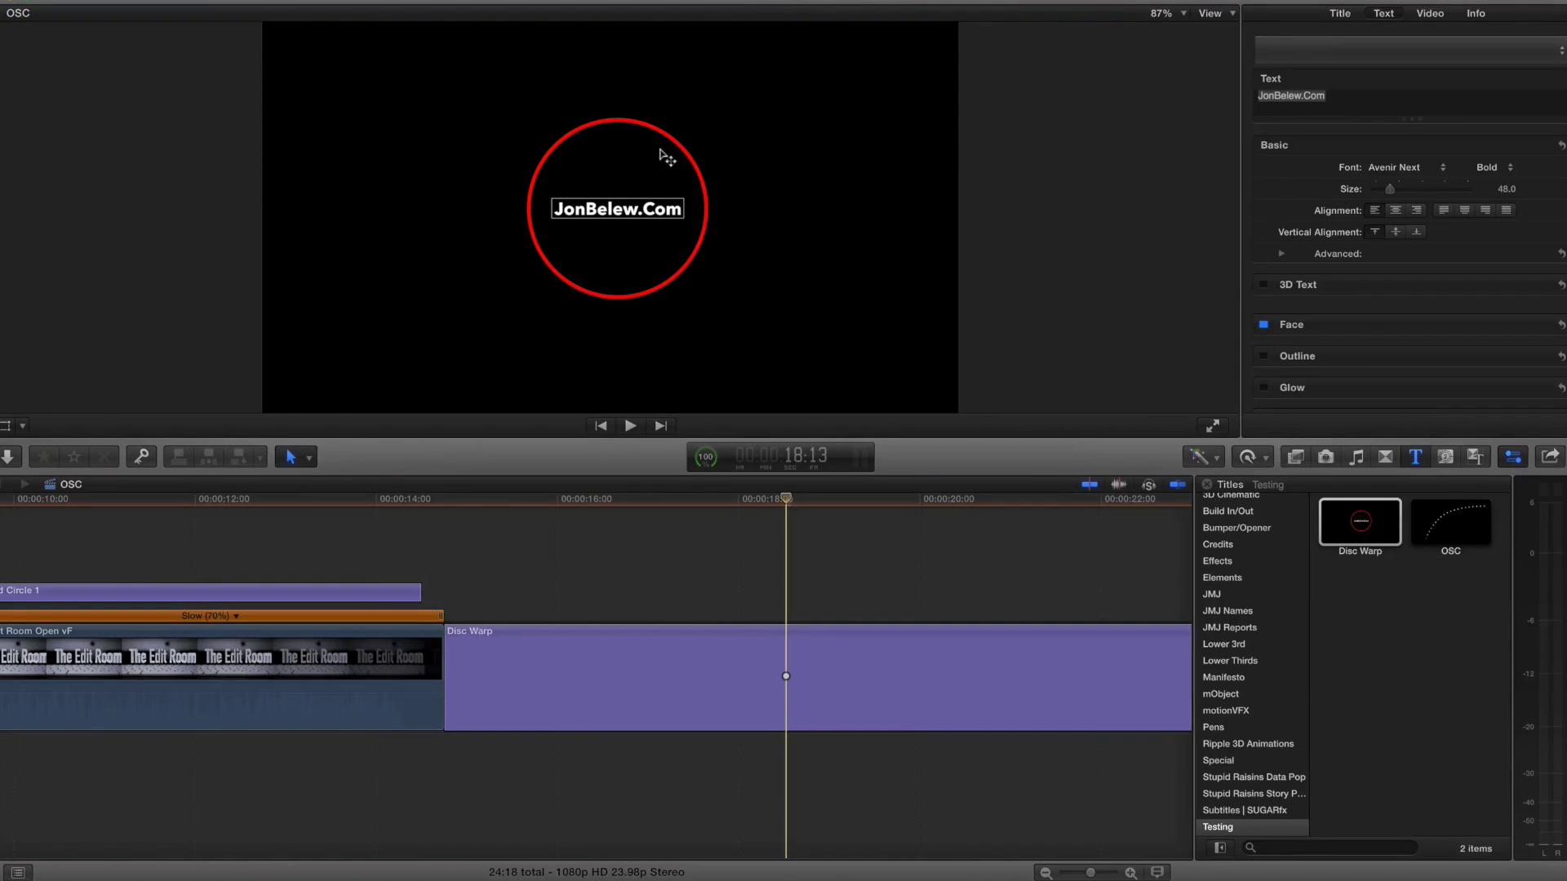
# Delete the Disc Warp title from the timeline and enable Publish OSC for the Disc Warp filter in Motion.
pyautogui.click(815, 679)
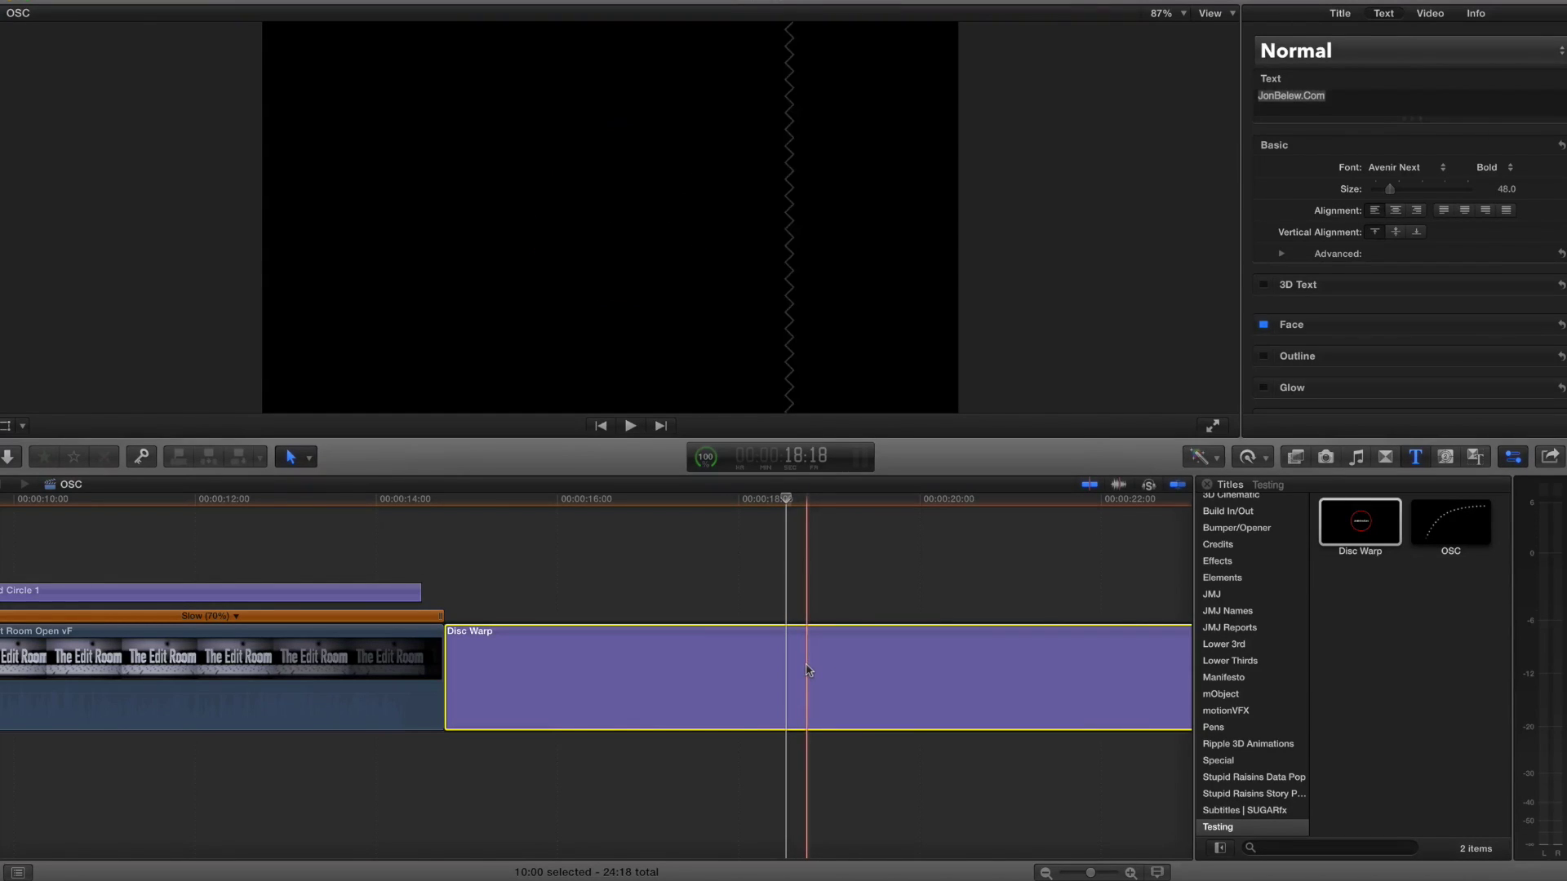
pyautogui.press('Delete')
pyautogui.press('super+Tab')
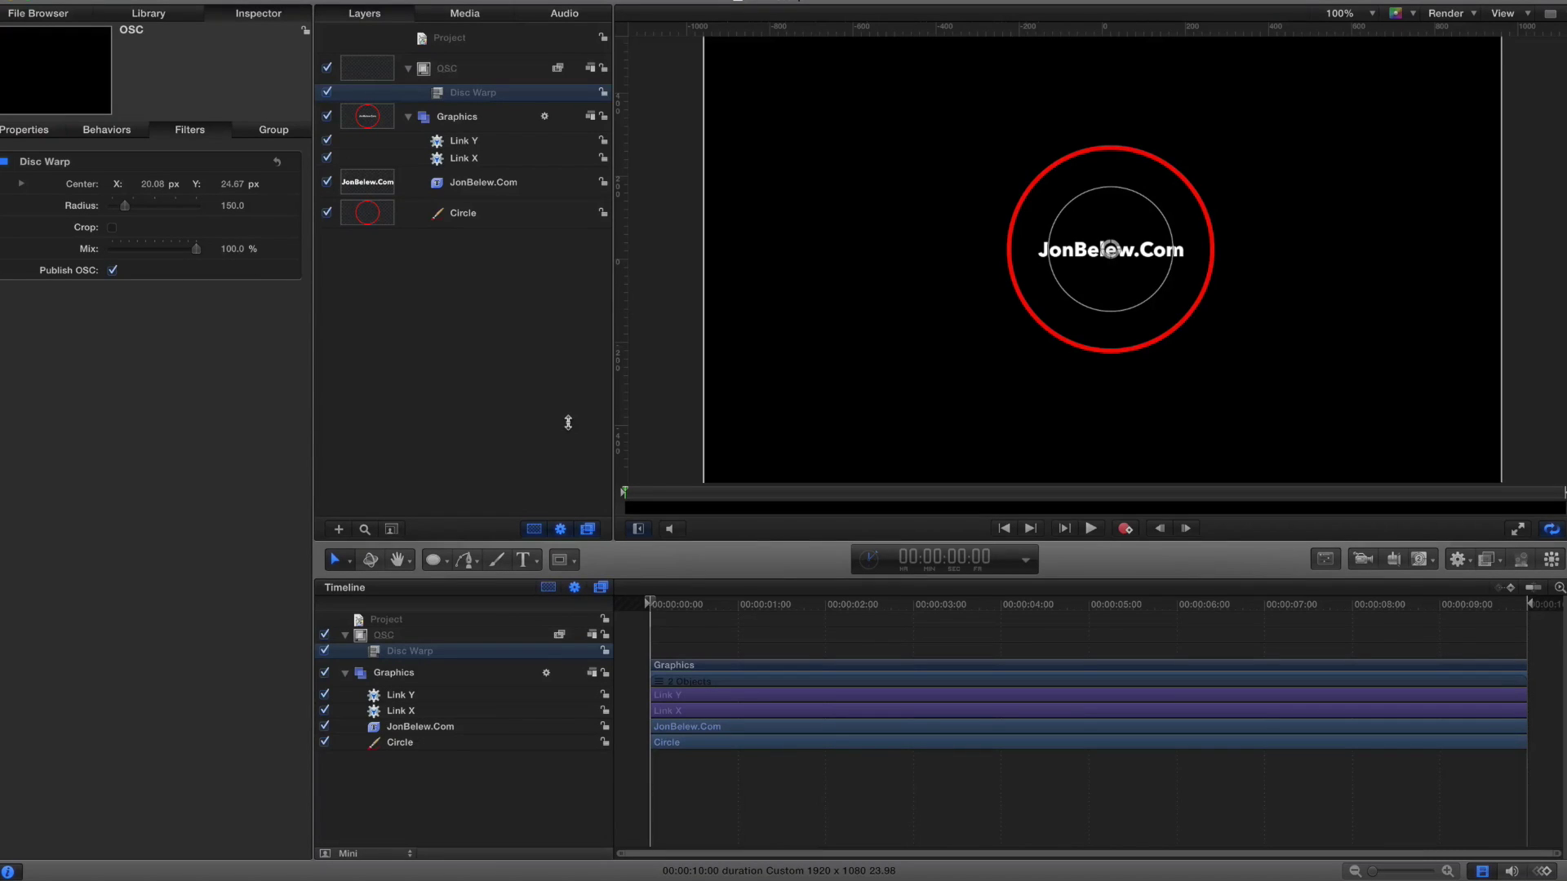
pyautogui.press('super+Tab')
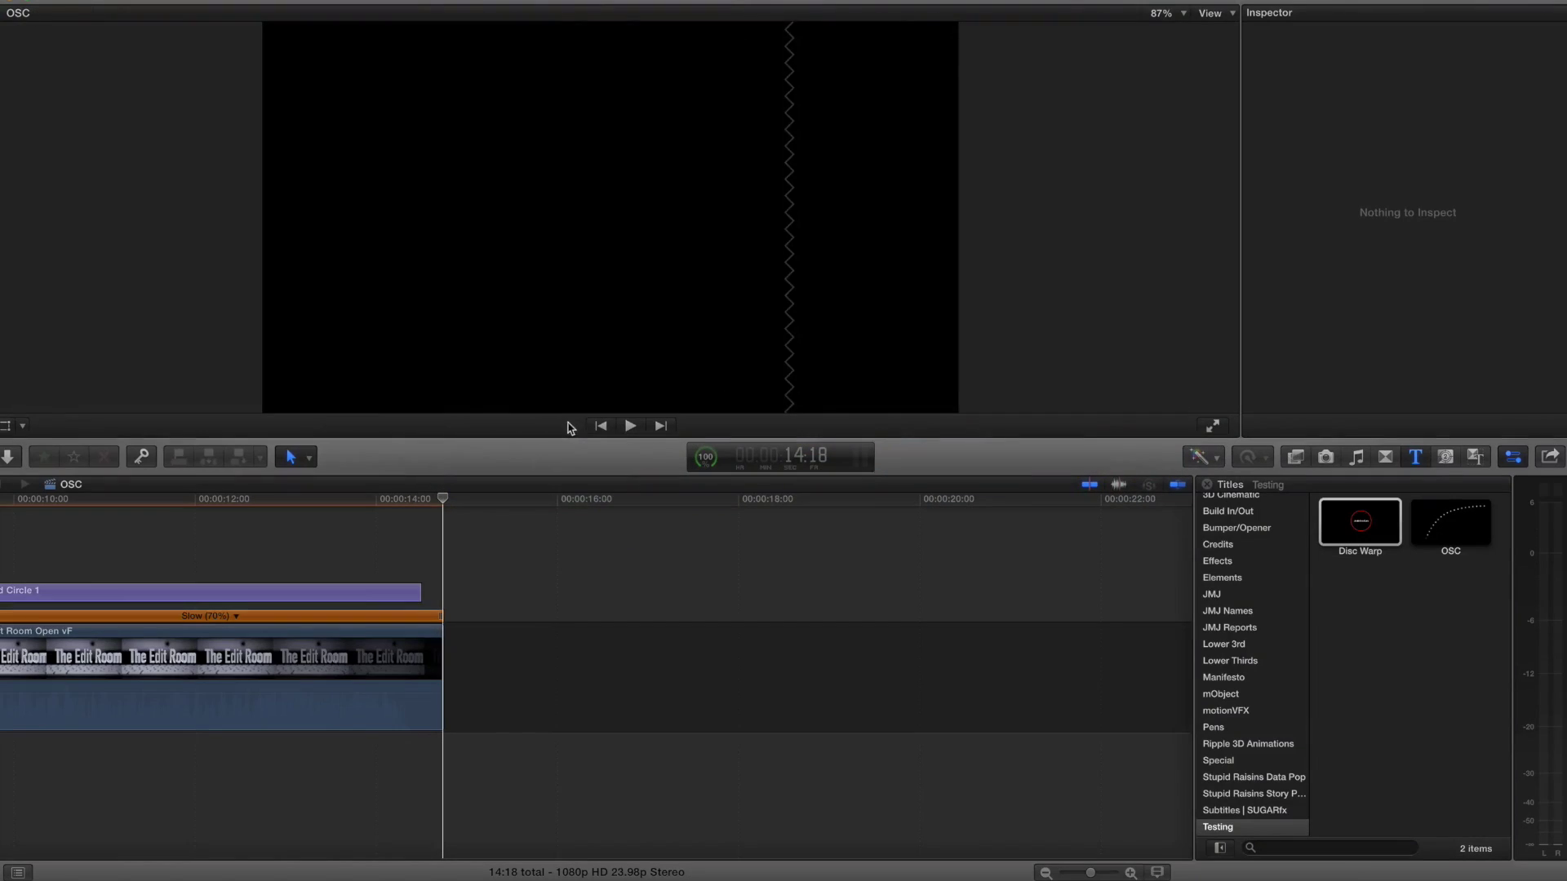
# Append the updated Disc Warp title to the Final Cut Pro timeline and check the viewer for its on-screen control.
pyautogui.moveTo(1360, 522); pyautogui.dragTo(745, 569)
pyautogui.click(738, 594)
pyautogui.click(738, 665)
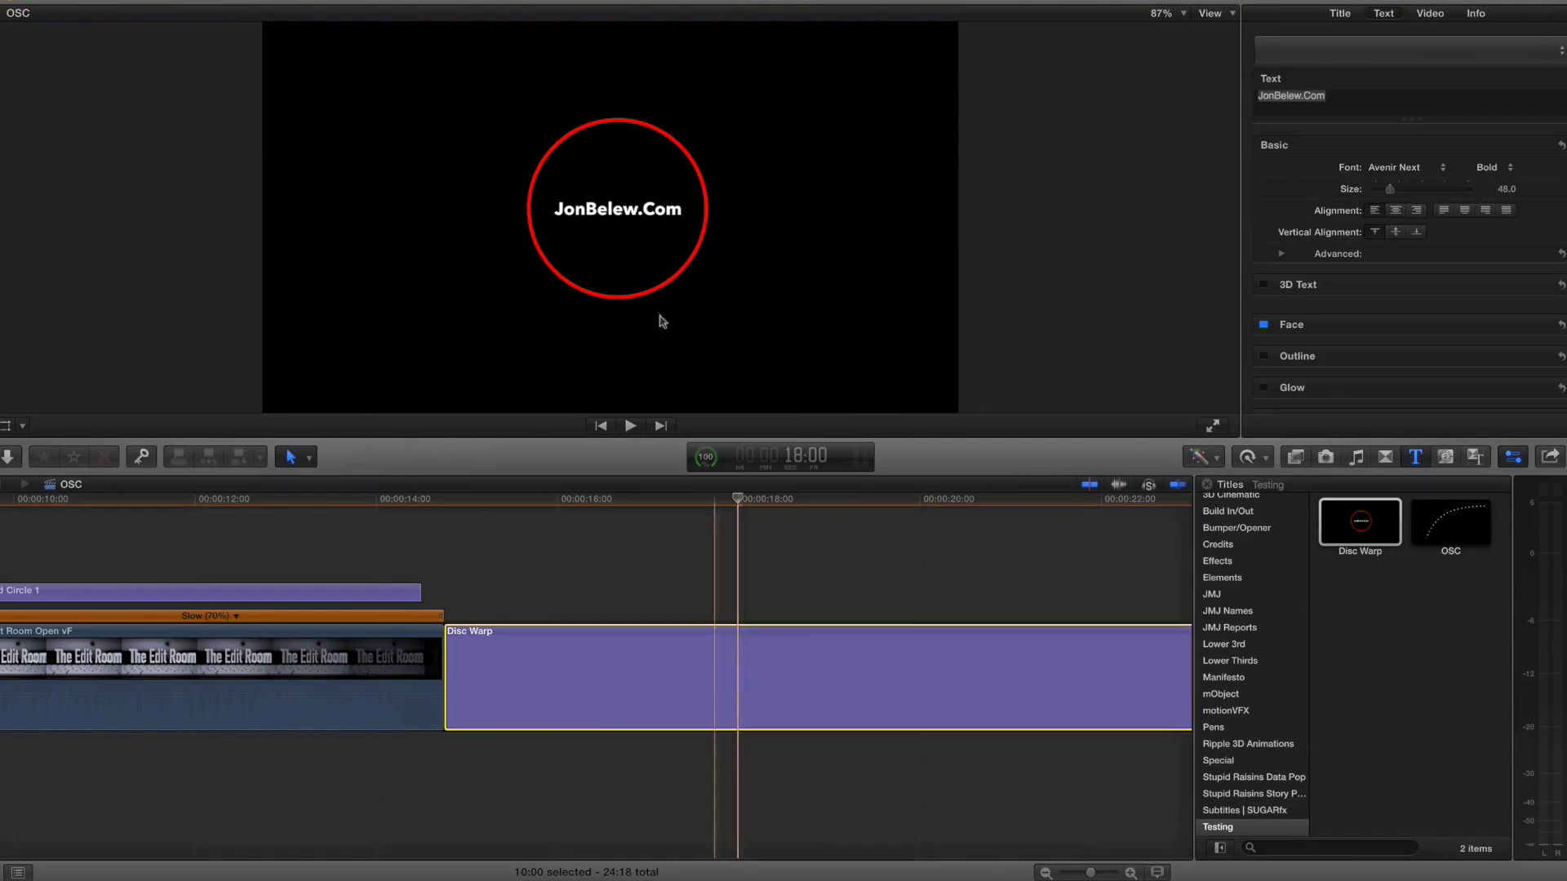
pyautogui.click(616, 214)
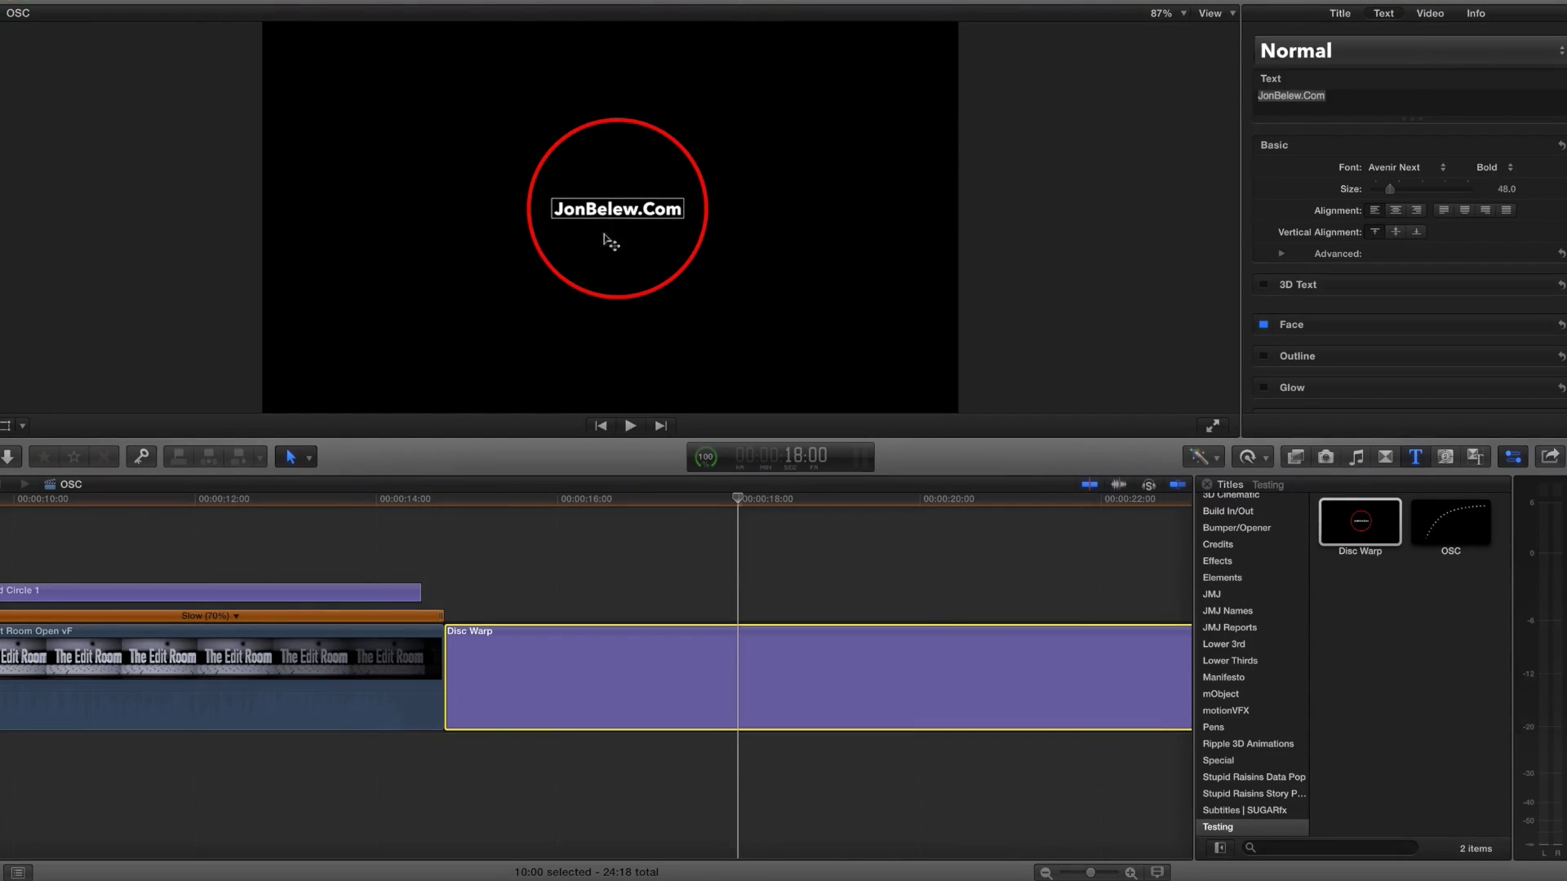
pyautogui.click(744, 577)
pyautogui.click(742, 675)
# Switch to Motion and extend the Disc Warp filter's out point to the project's last frame at 00:00:09:23.
pyautogui.press('super+Tab')
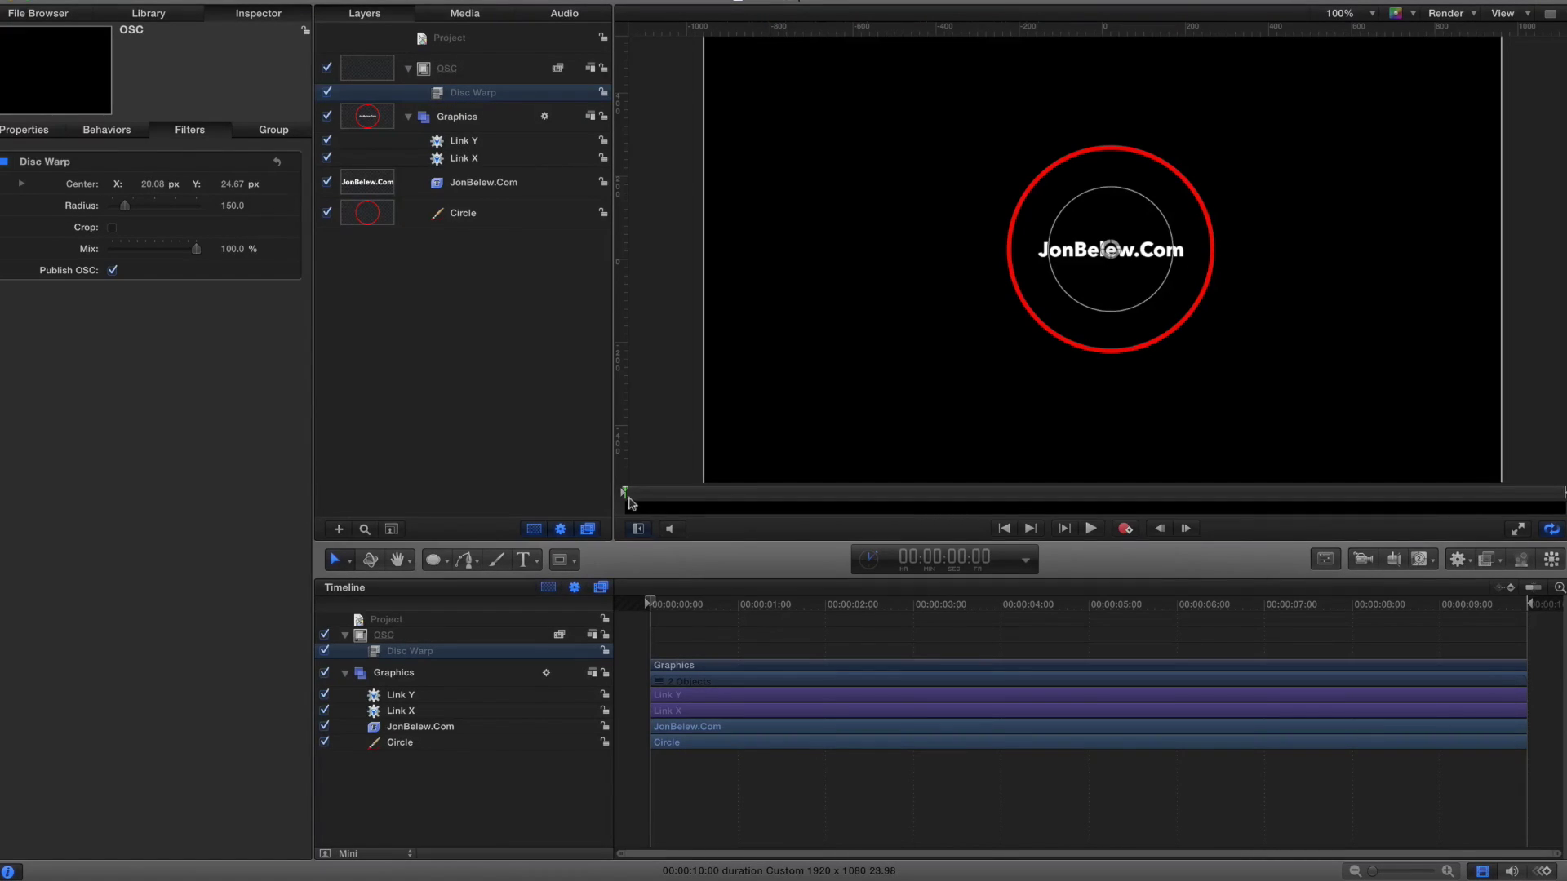
pyautogui.moveTo(637, 493); pyautogui.dragTo(910, 495)
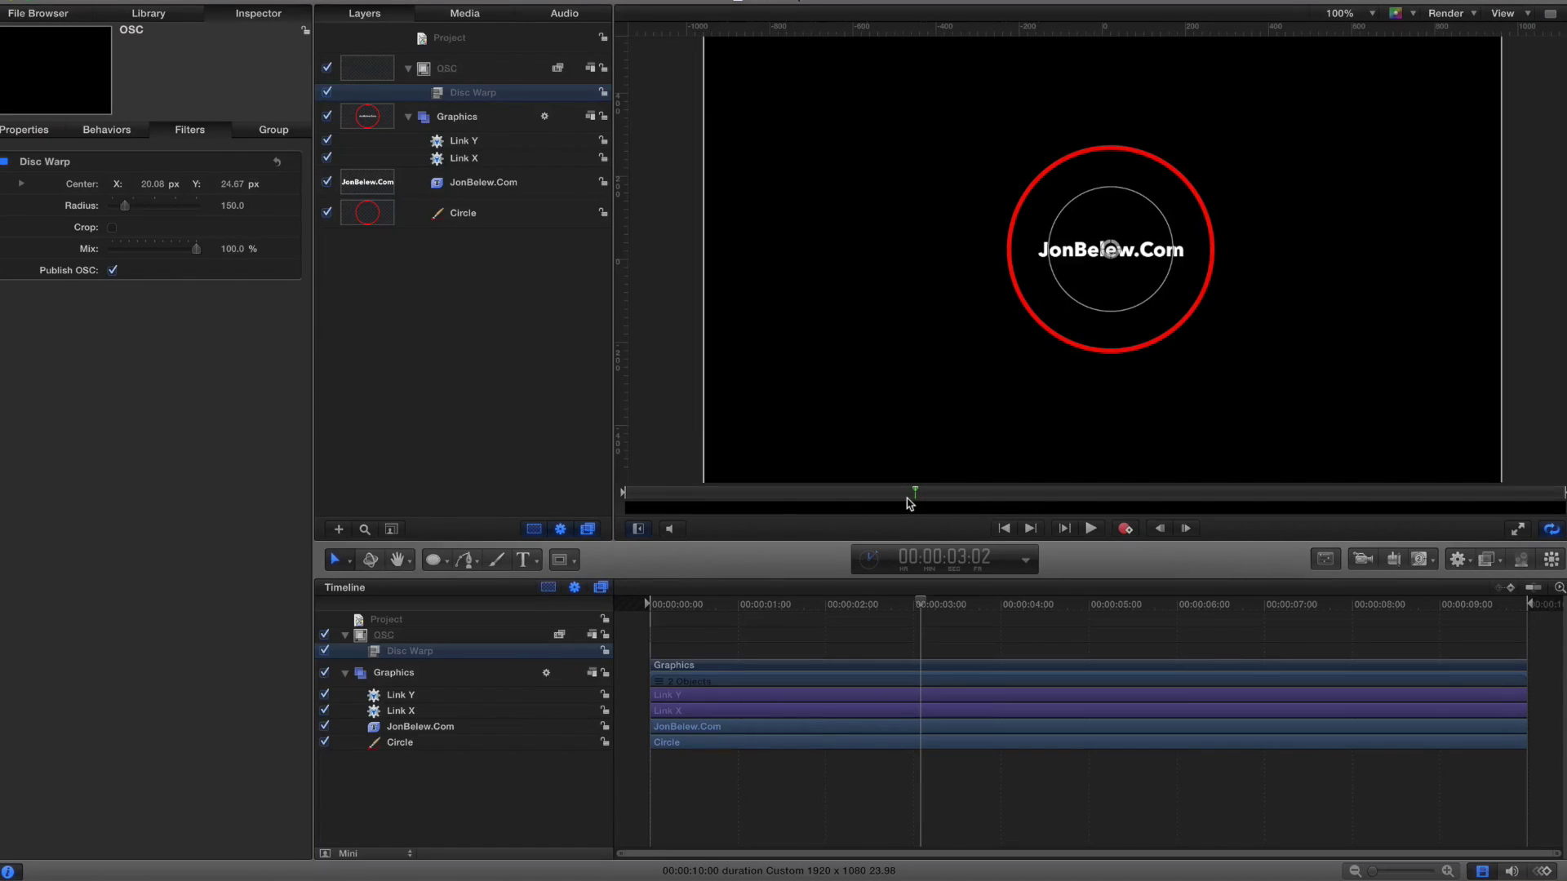
pyautogui.press('o')
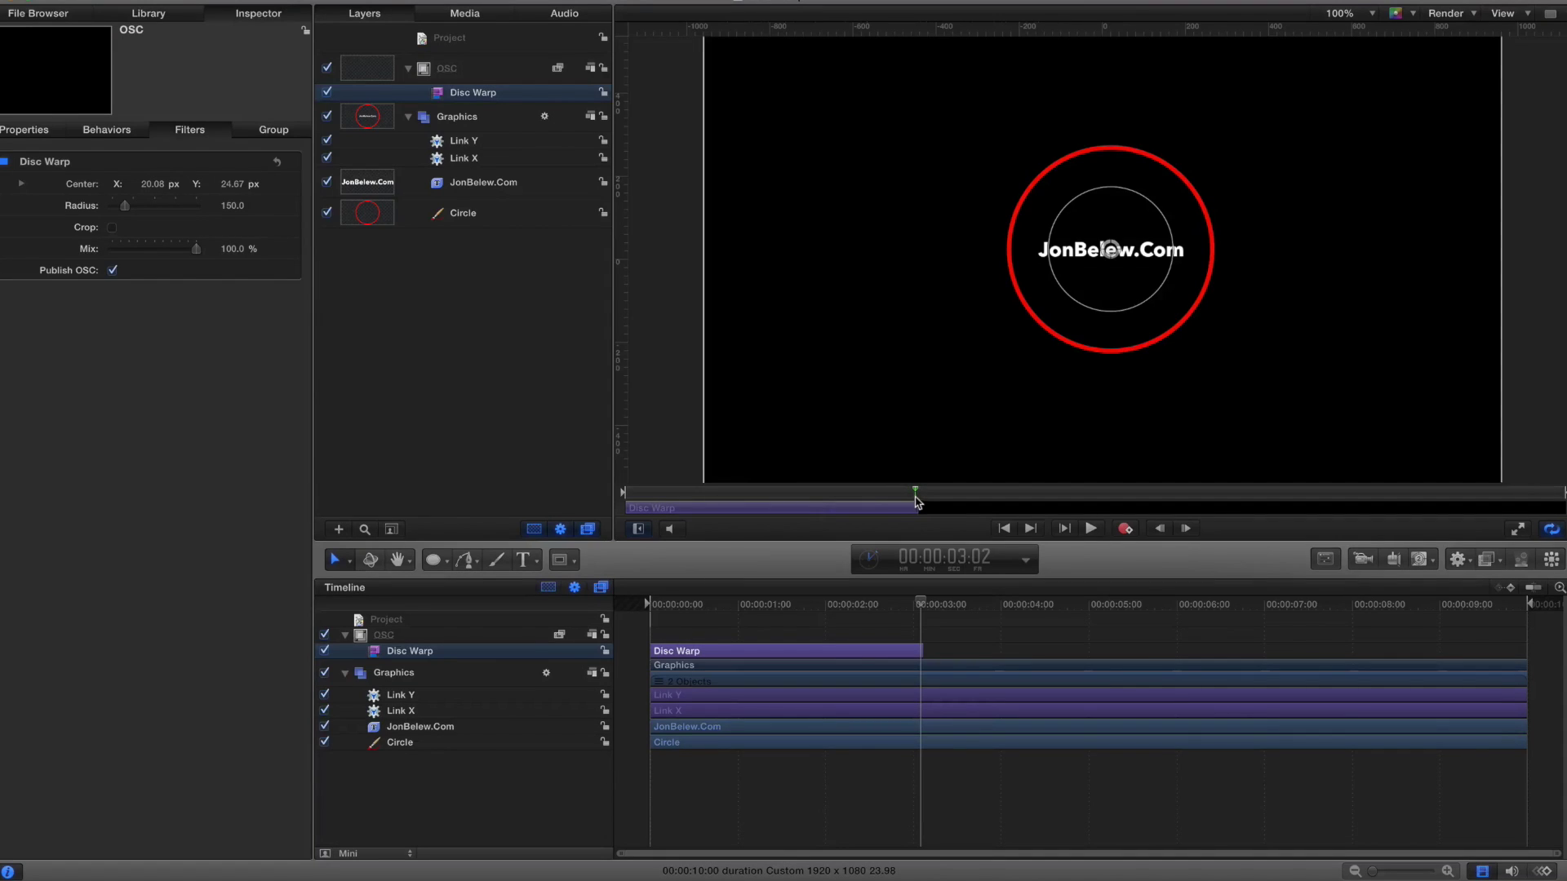
pyautogui.moveTo(917, 494); pyautogui.dragTo(1561, 493)
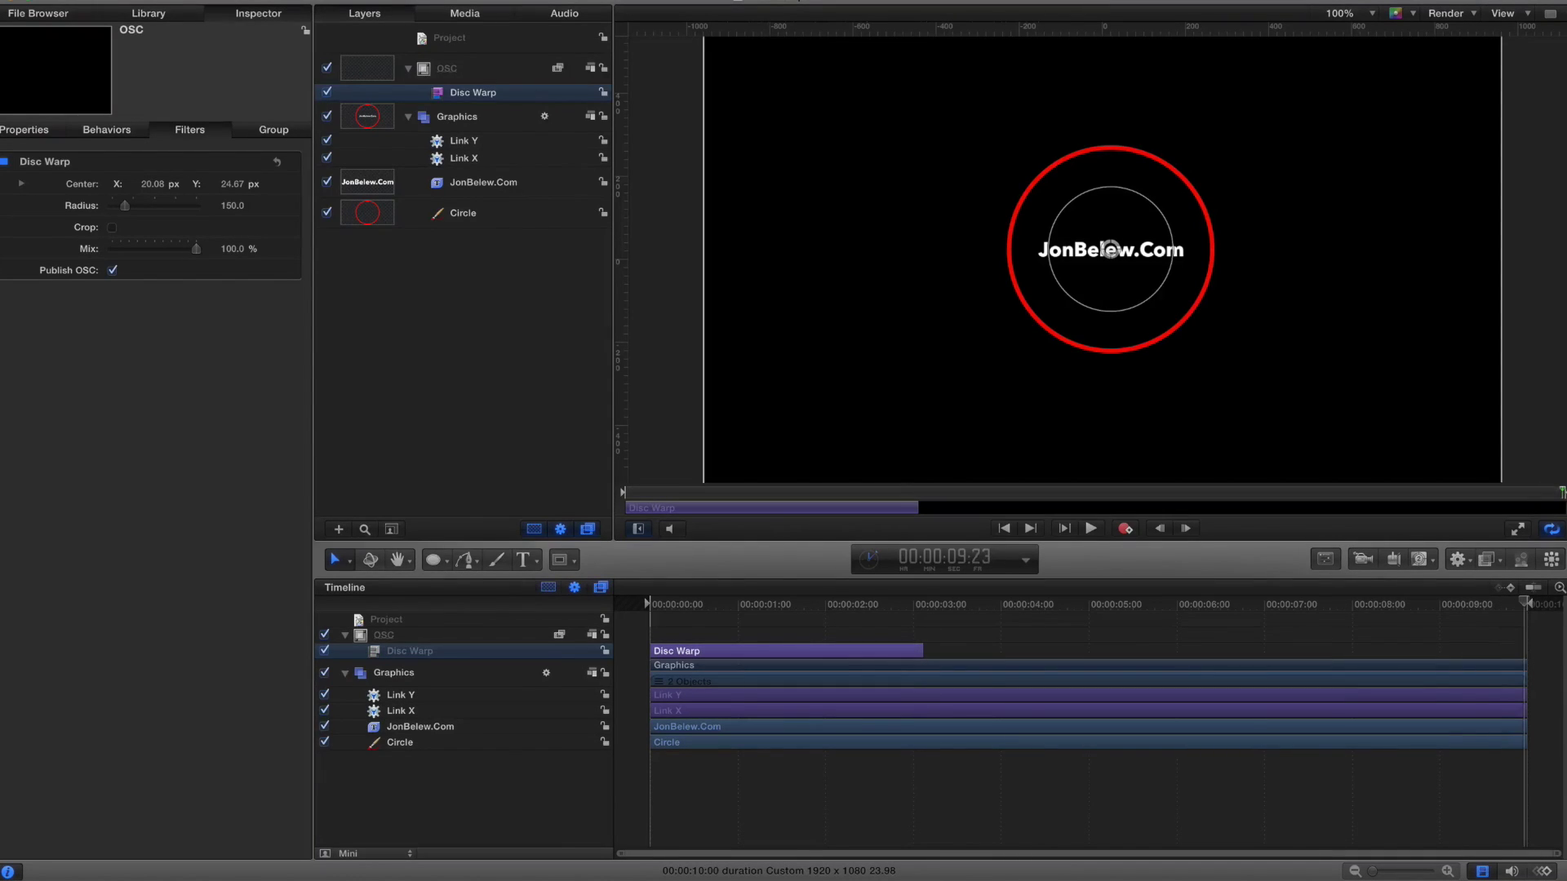
pyautogui.press('o')
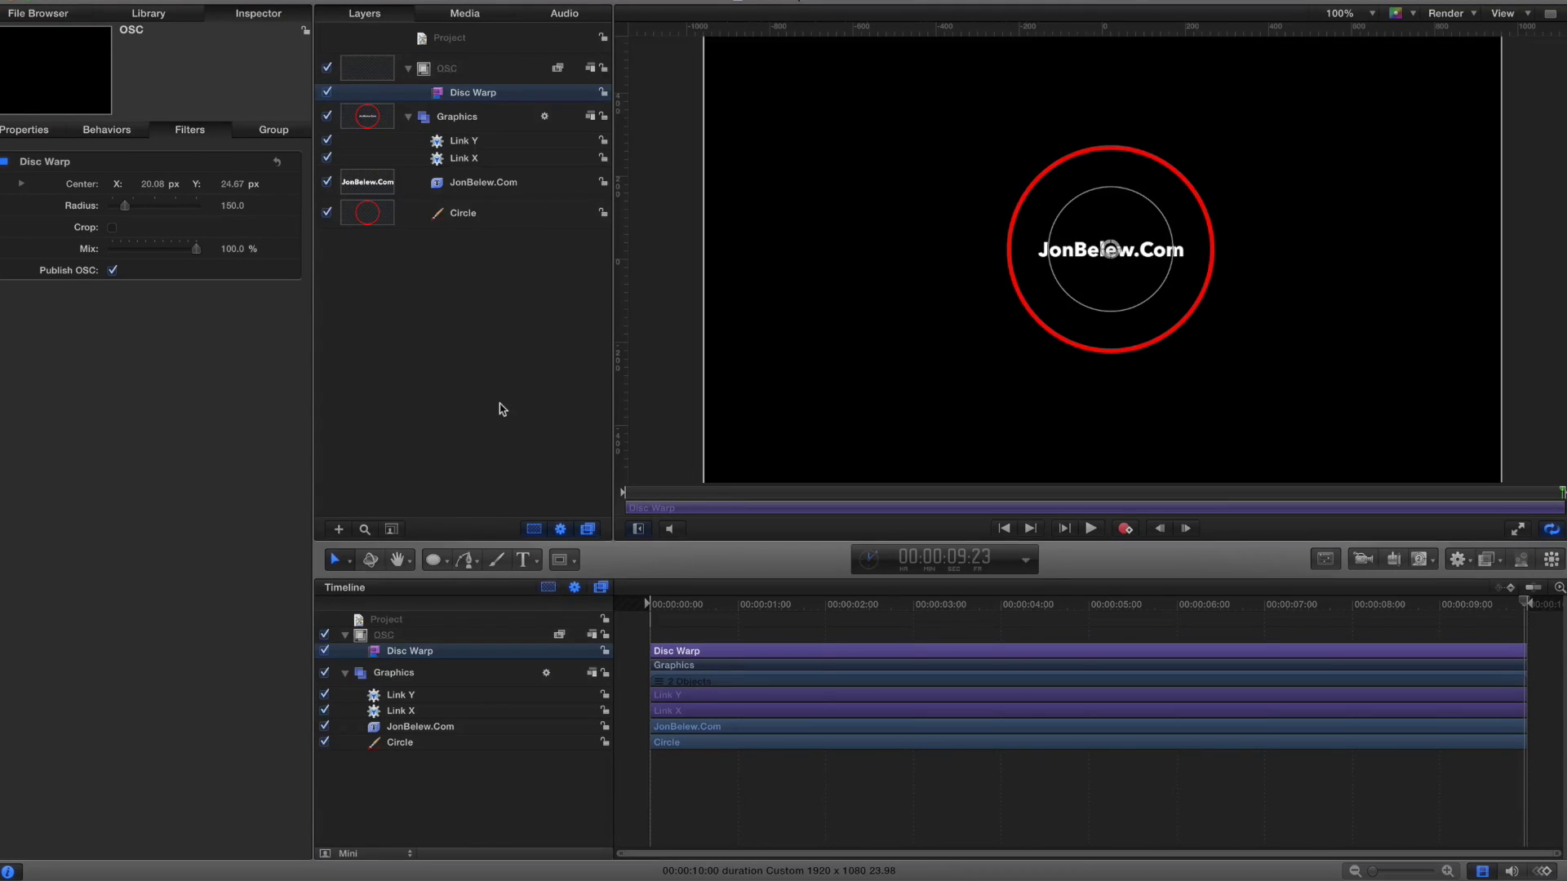
# Switch to Final Cut Pro and replace the Disc Warp title at the timeline's end with a fresh copy from the titles library.
pyautogui.press('super+Tab')
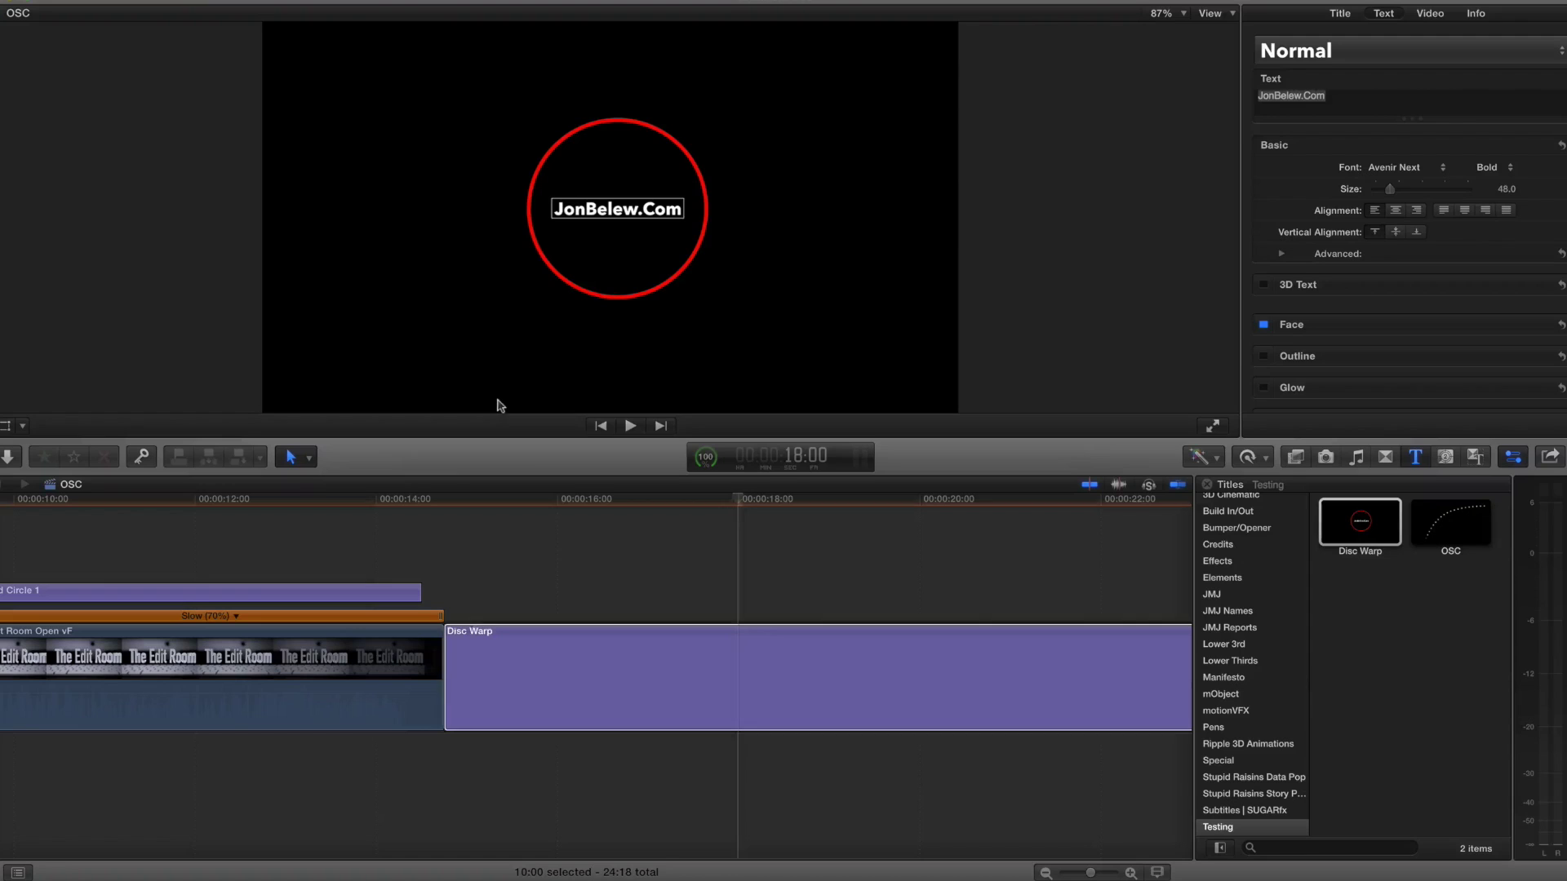
pyautogui.press('Delete')
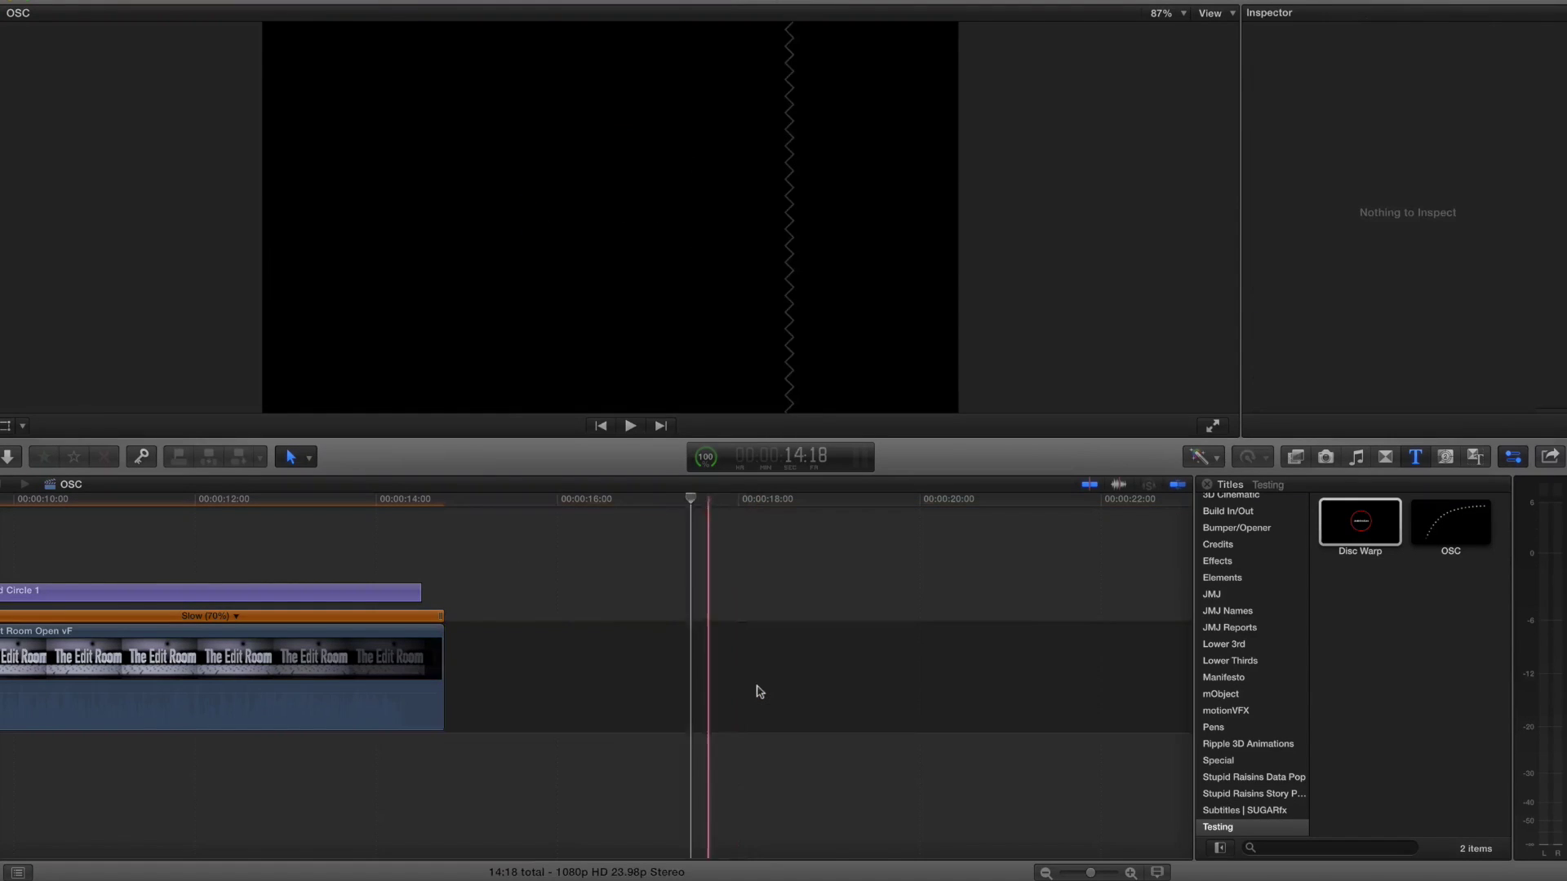
pyautogui.moveTo(1353, 551); pyautogui.dragTo(825, 653)
pyautogui.click(785, 569)
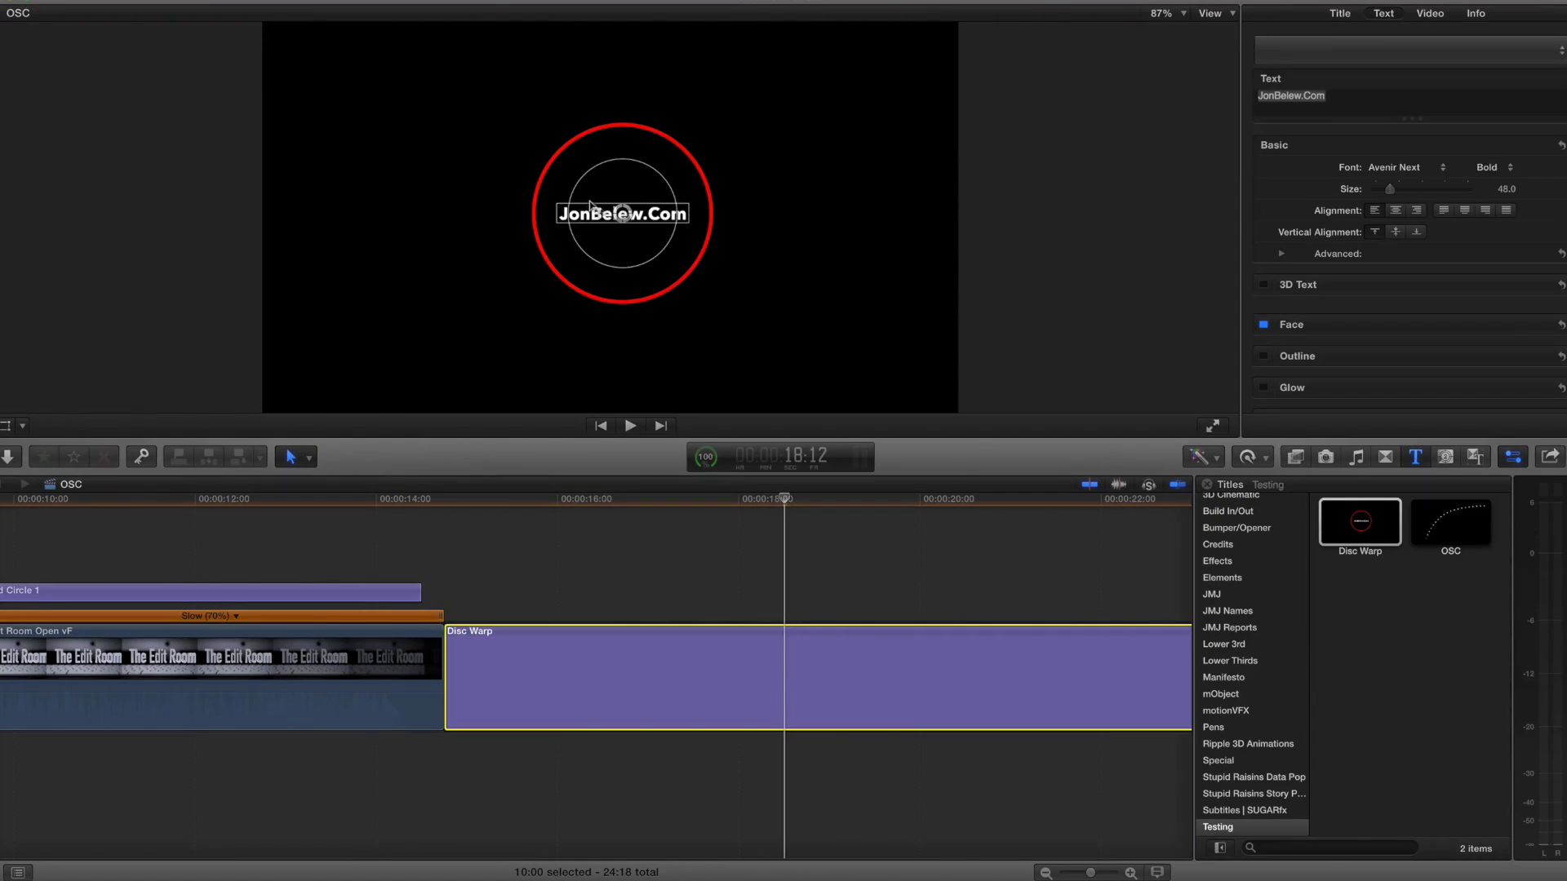
# Try moving the title's center control in the viewer and delete the Disc Warp title from the timeline.
pyautogui.click(622, 208)
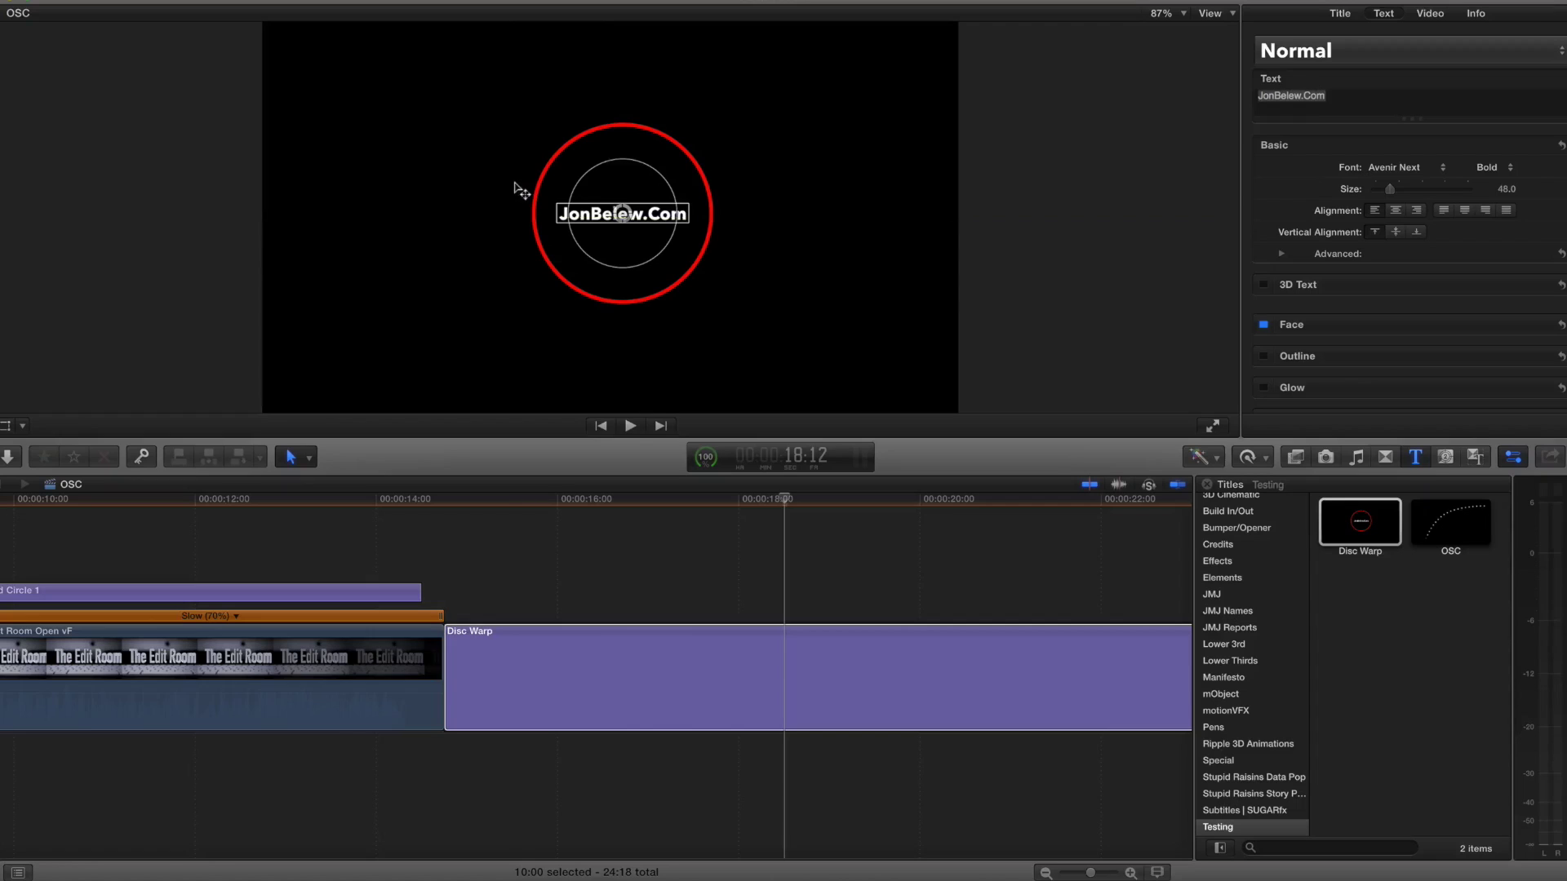
pyautogui.moveTo(634, 210)
pyautogui.mouseDown()
pyautogui.moveTo(792, 176)
pyautogui.moveTo(820, 191)
pyautogui.moveTo(571, 114)
pyautogui.moveTo(457, 176)
pyautogui.moveTo(616, 269)
pyautogui.moveTo(665, 151)
pyautogui.moveTo(567, 200)
pyautogui.moveTo(623, 214)
pyautogui.mouseUp()
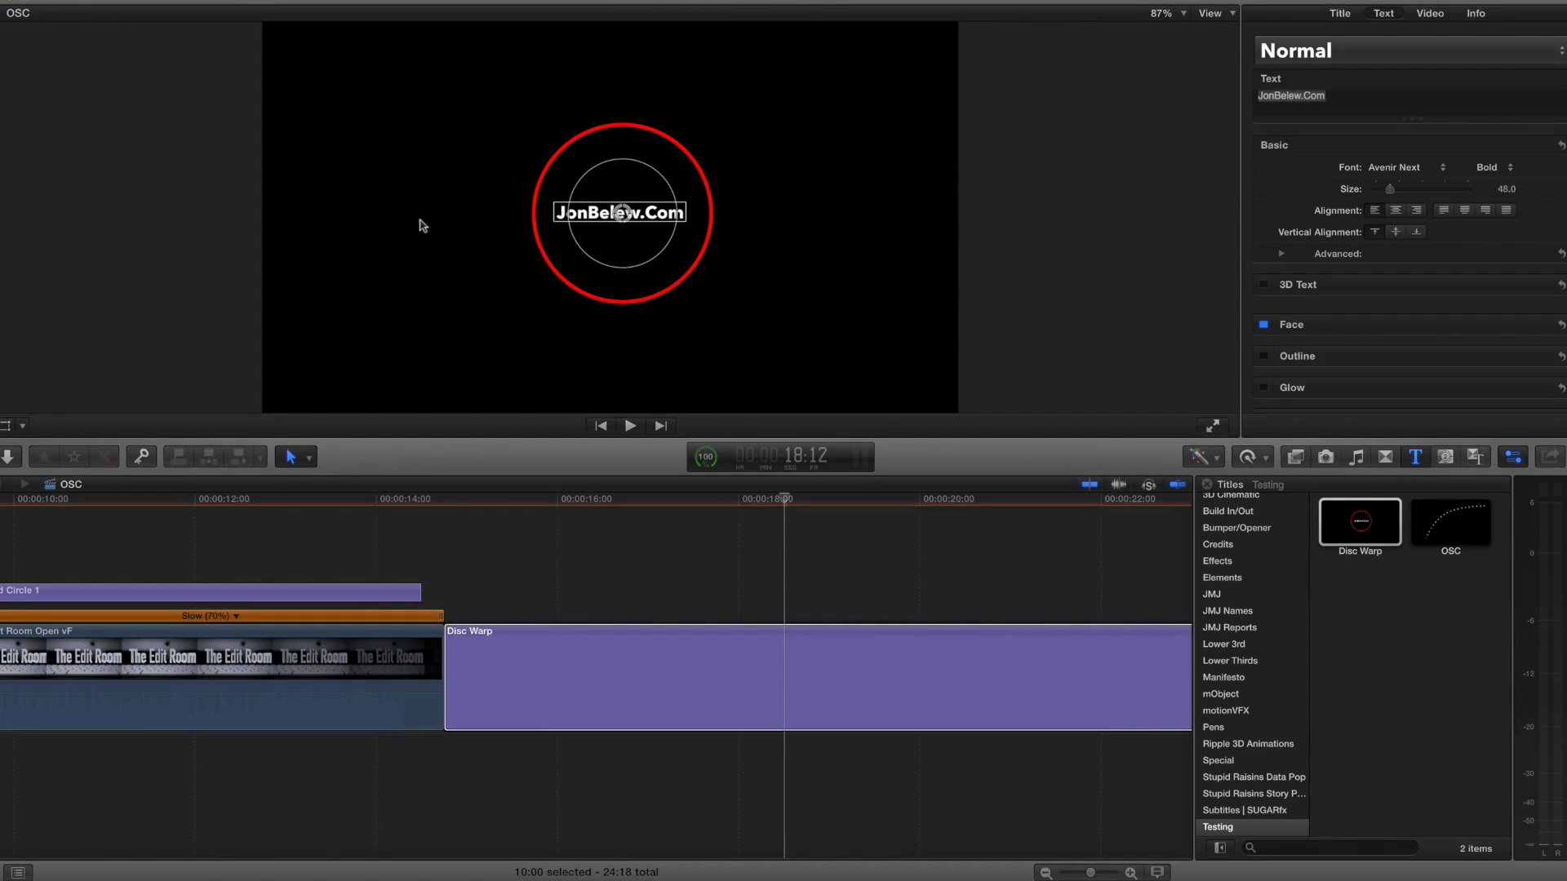
pyautogui.click(777, 692)
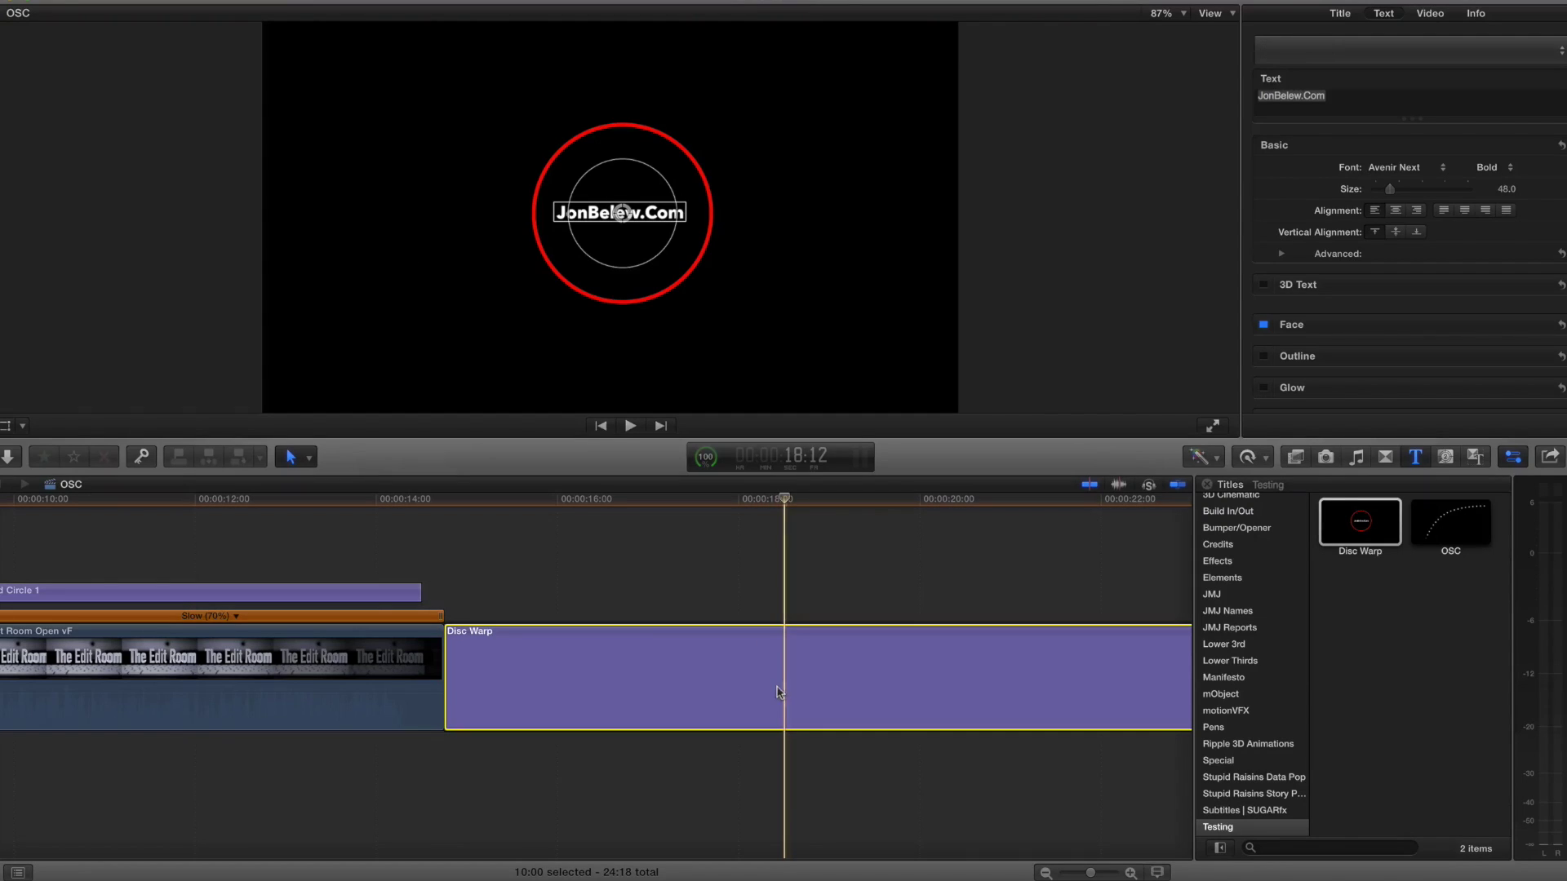
pyautogui.press('Delete')
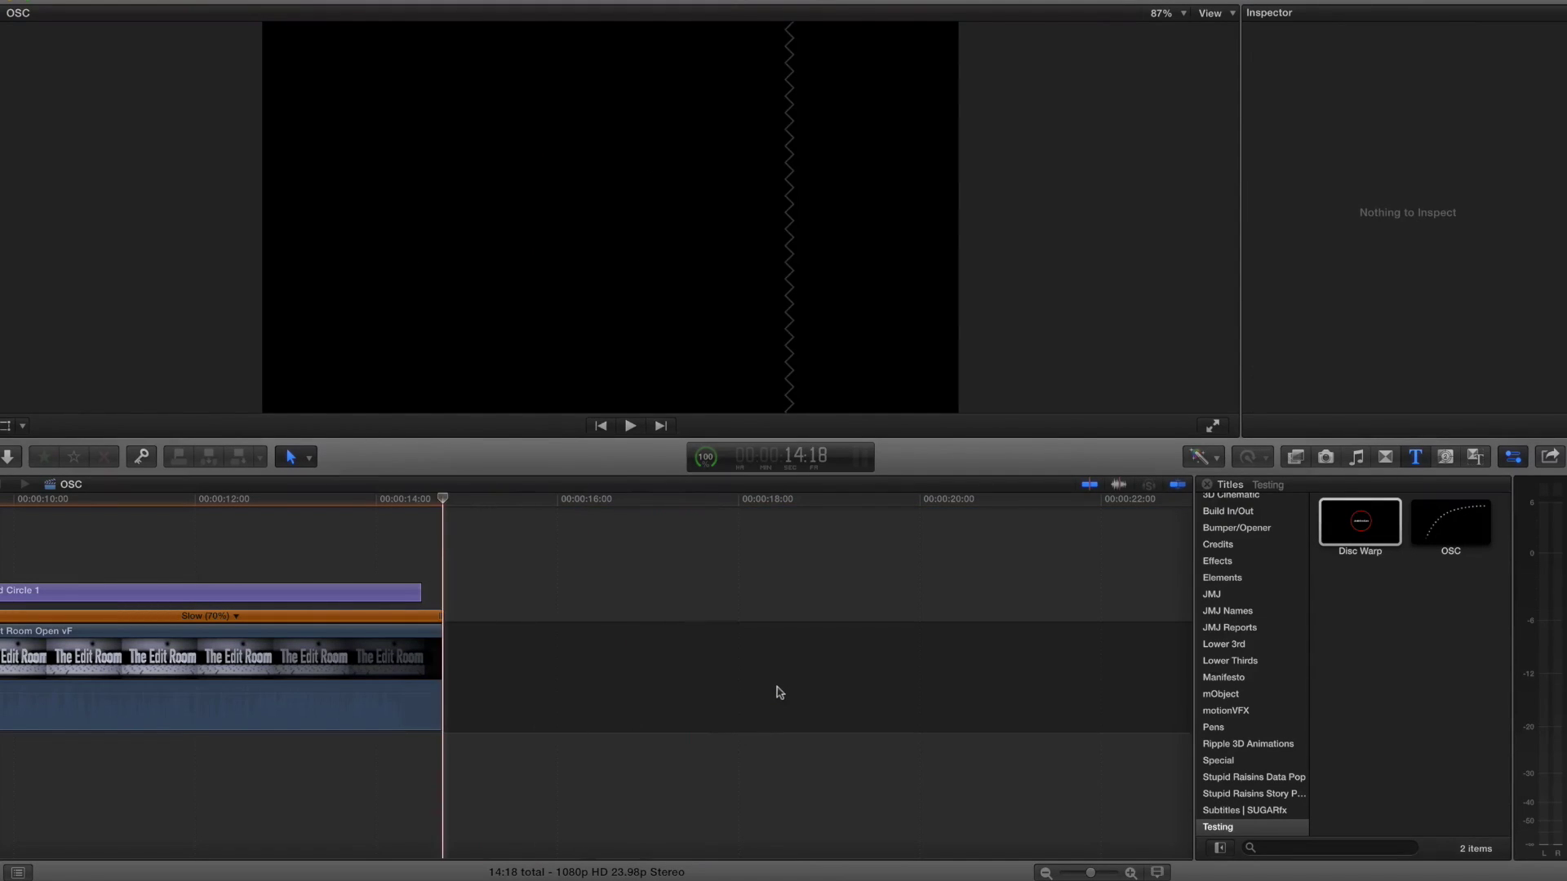
# Switch to Motion and move the OSC group horizontally so its center sits to the left of the red circle.
pyautogui.press('super+Tab')
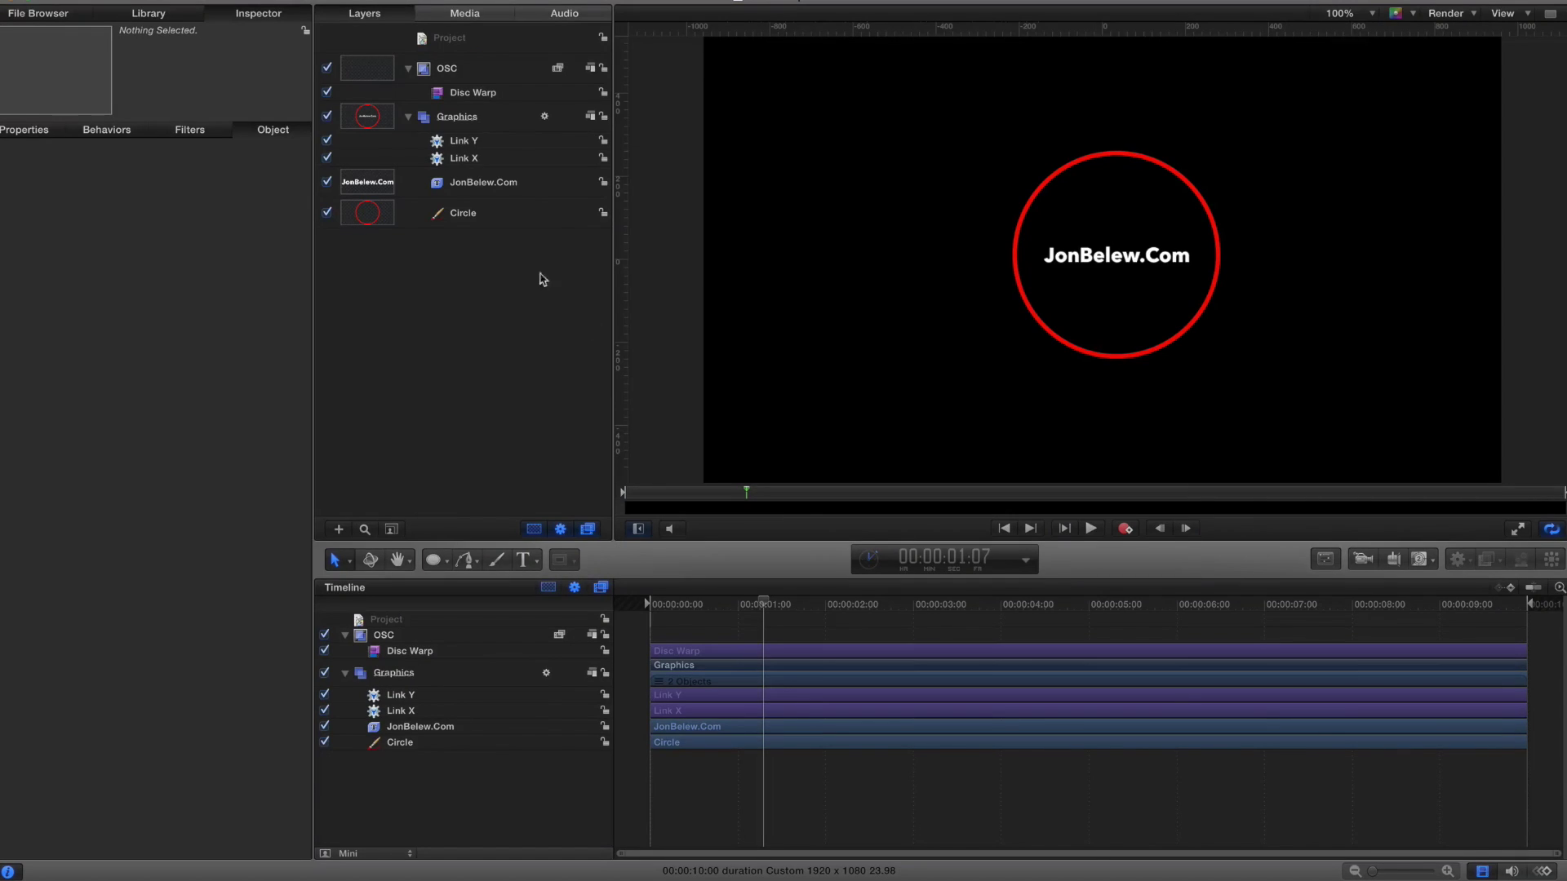
pyautogui.click(480, 69)
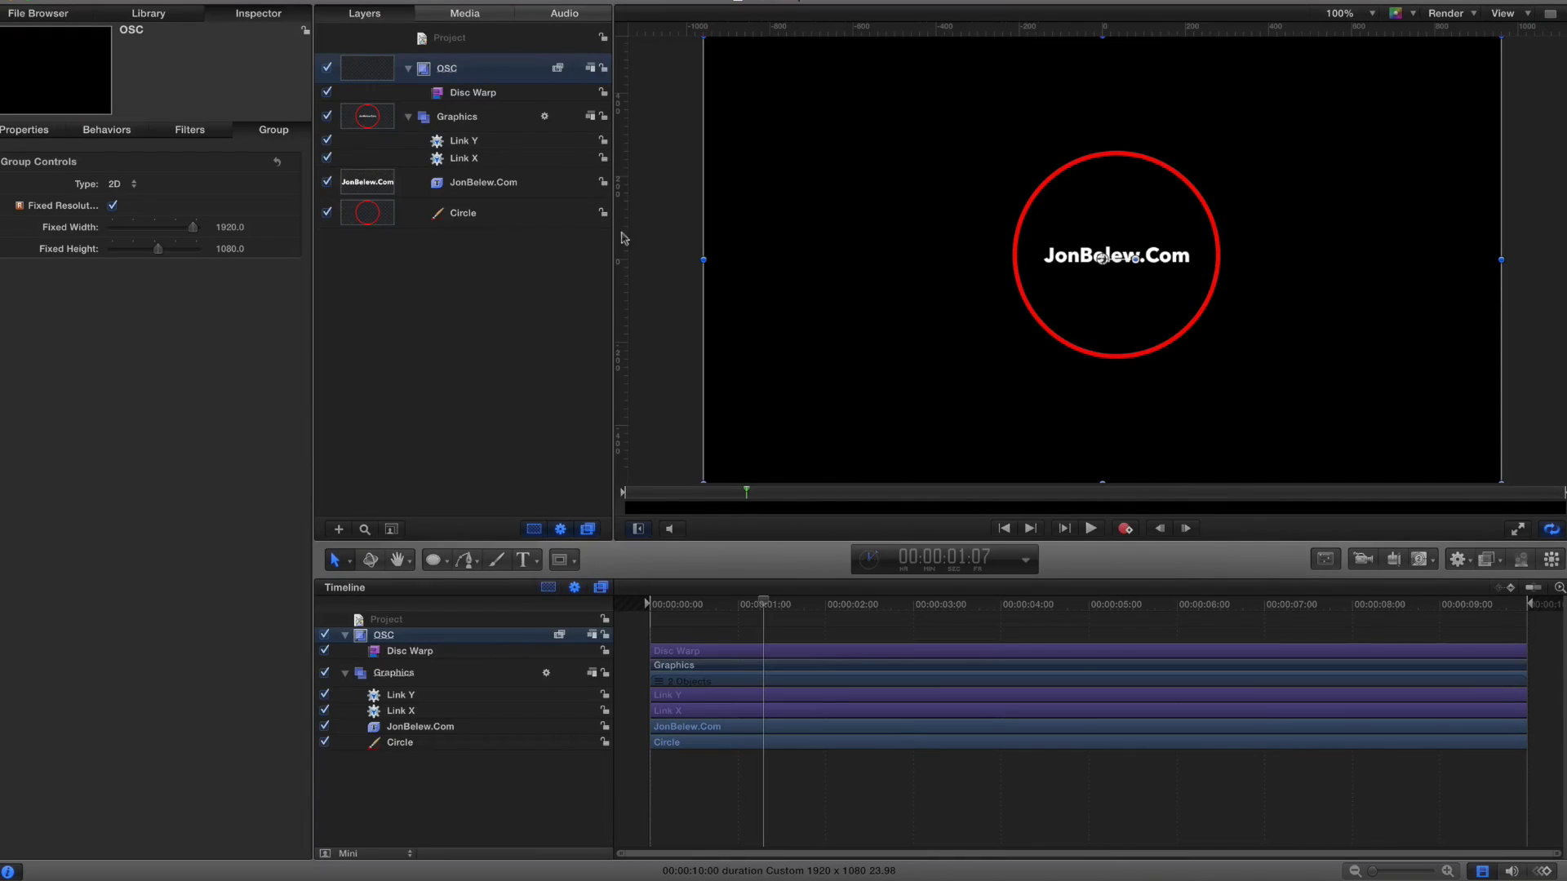
pyautogui.moveTo(941, 318); pyautogui.dragTo(742, 320)
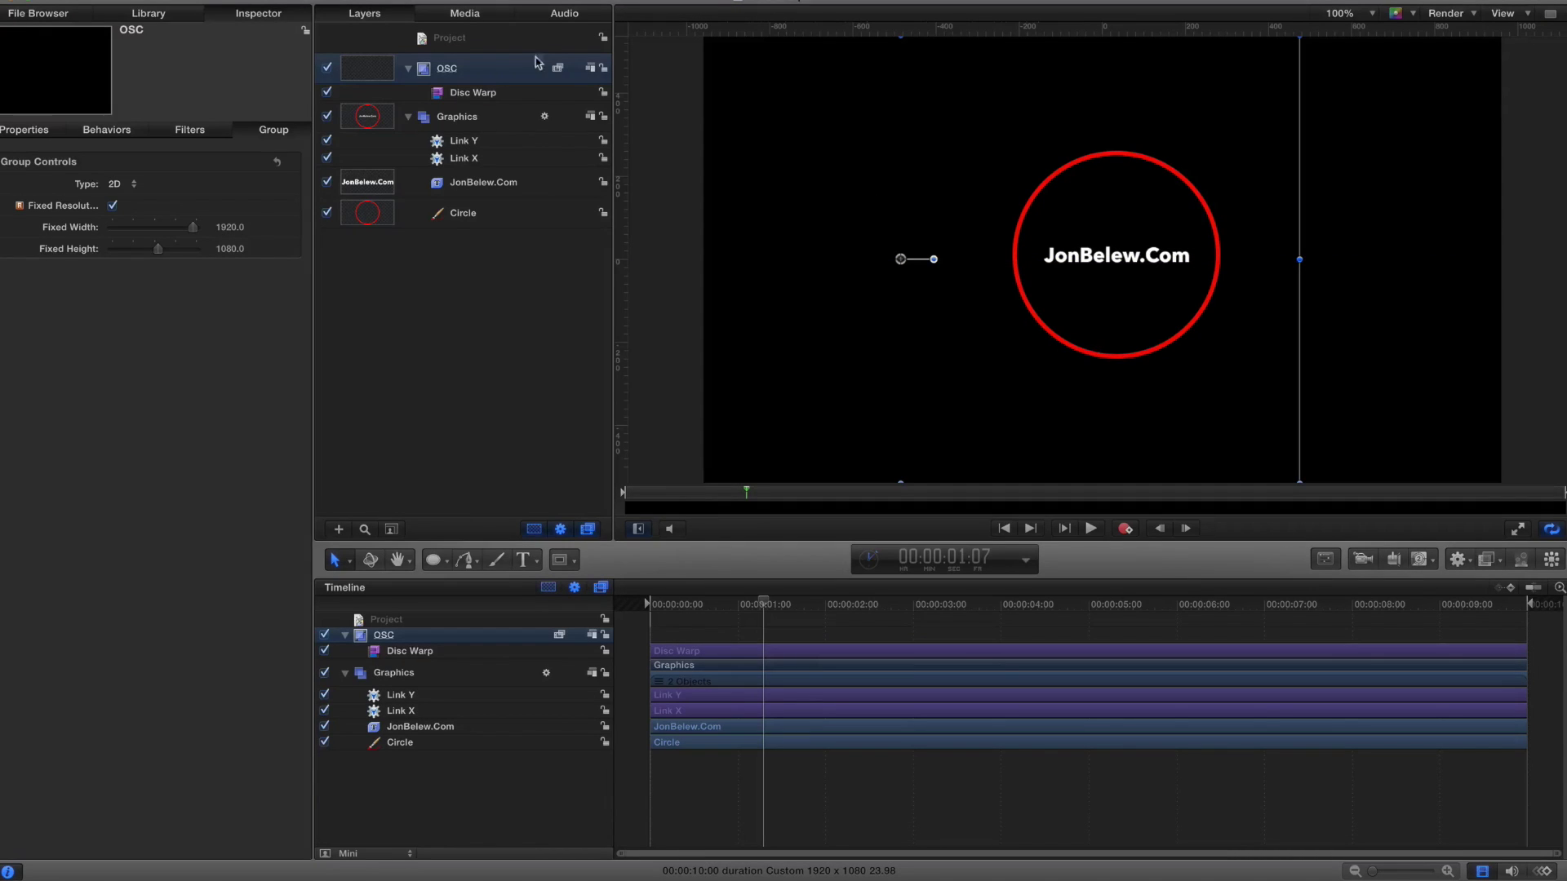
pyautogui.moveTo(832, 184)
pyautogui.mouseDown()
pyautogui.moveTo(821, 437)
pyautogui.moveTo(810, 182)
pyautogui.mouseUp()
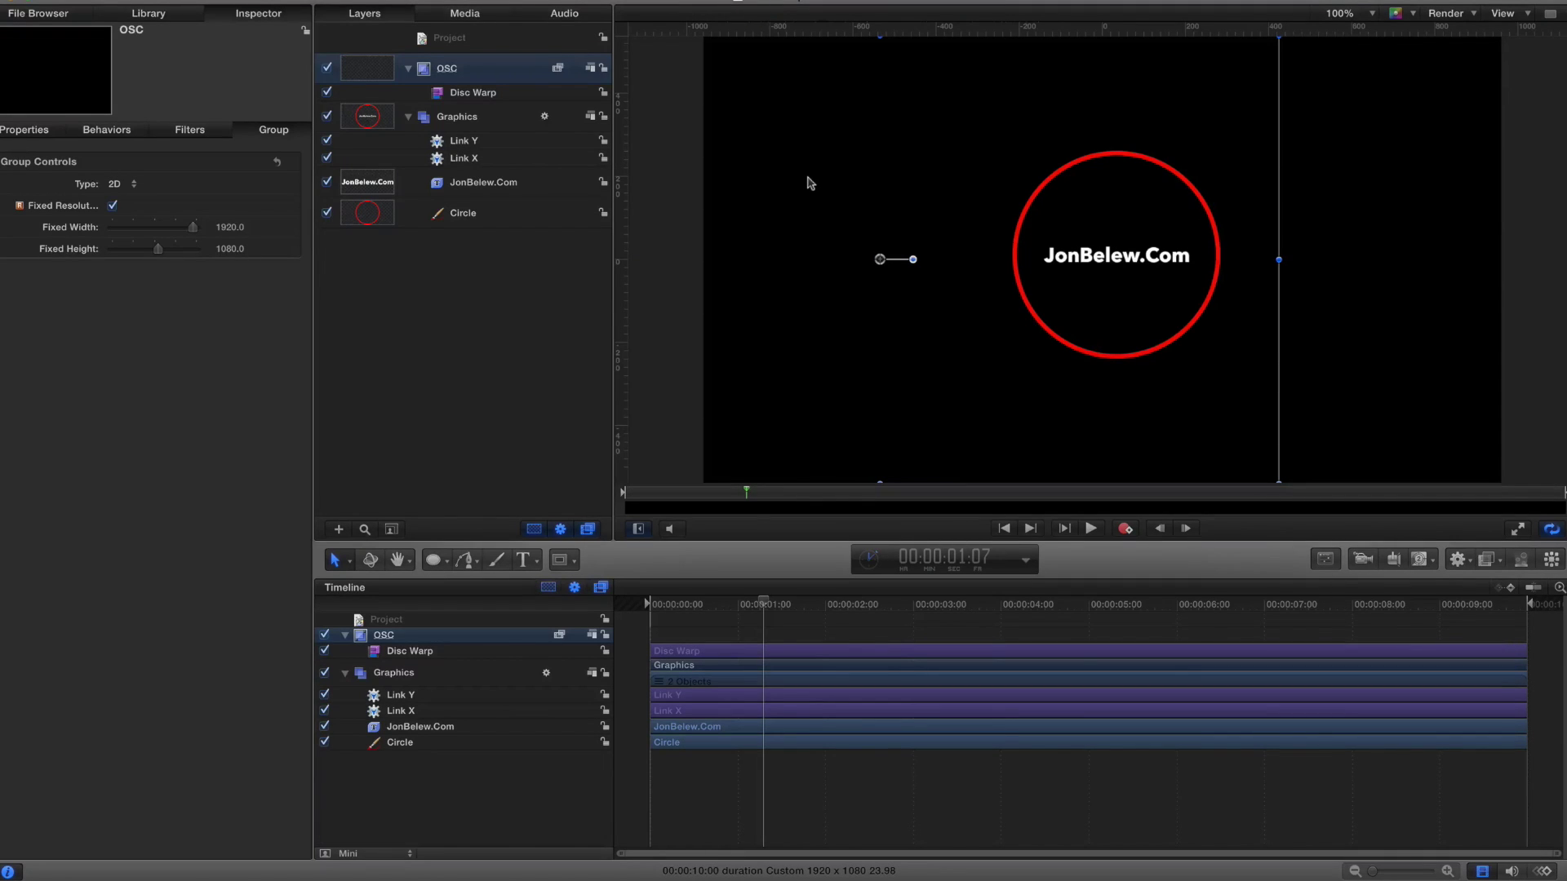
# Switch to Final Cut Pro, append a fresh Disc Warp title to the timeline and try moving its center control up and right.
pyautogui.press('super+Tab')
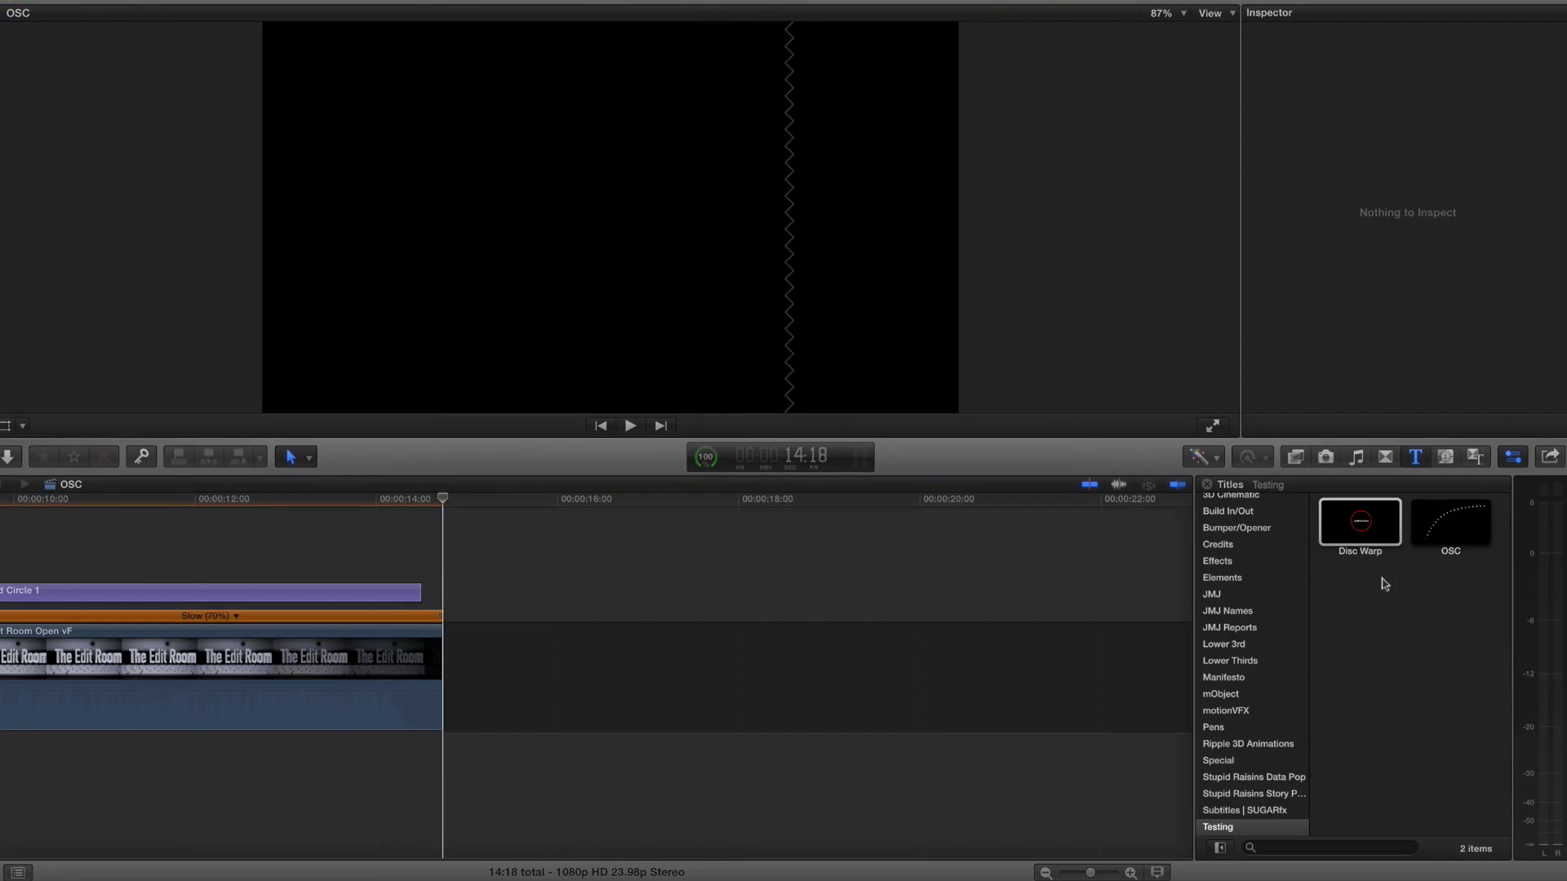
pyautogui.moveTo(1350, 525); pyautogui.dragTo(658, 630)
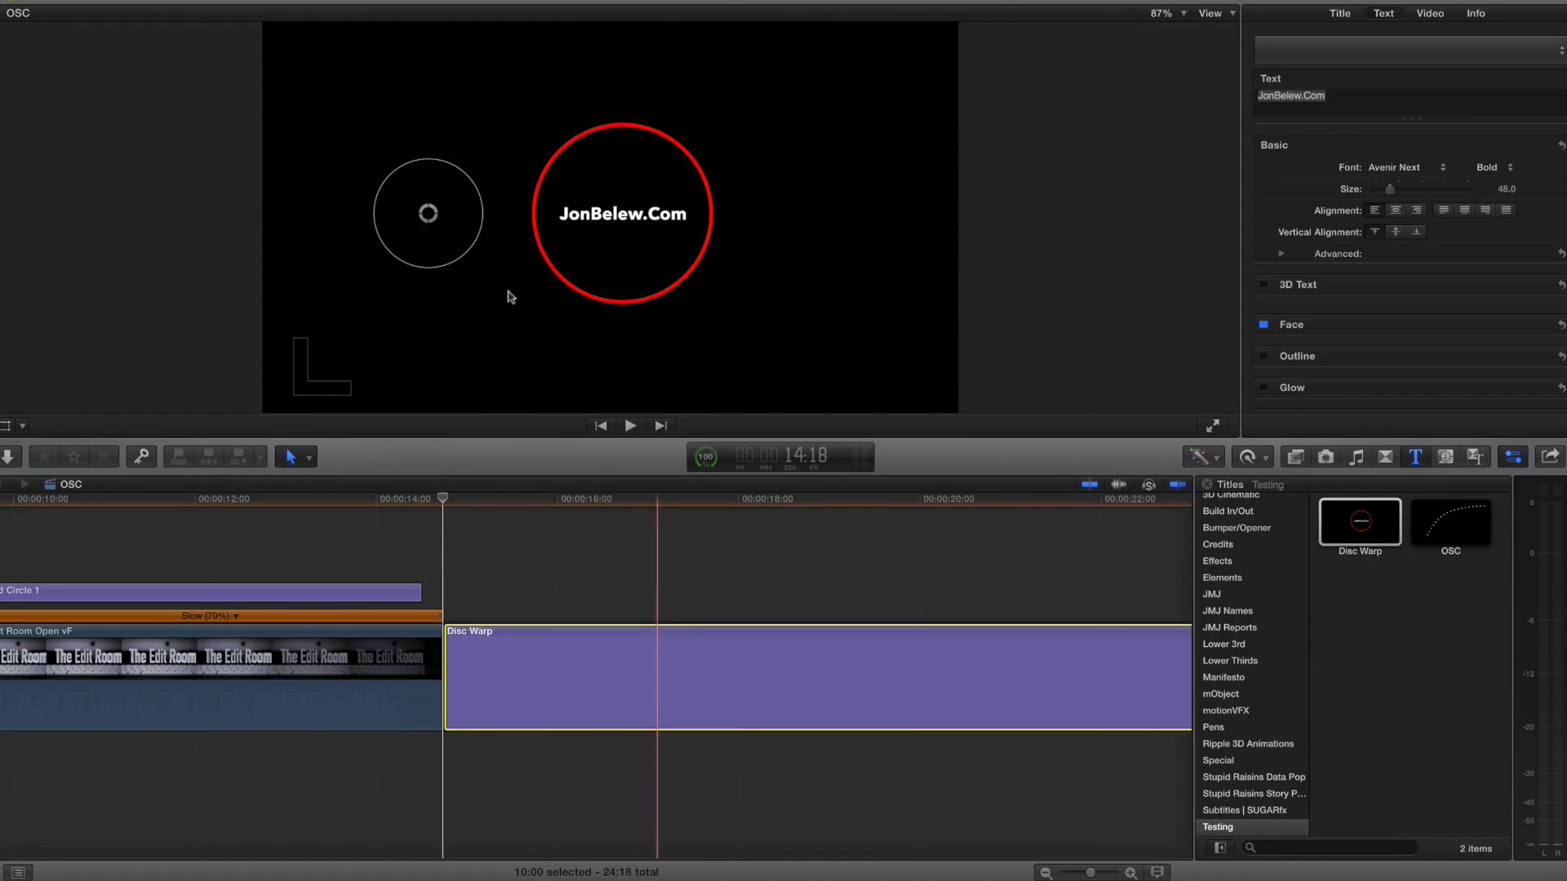
pyautogui.moveTo(428, 212); pyautogui.dragTo(529, 217)
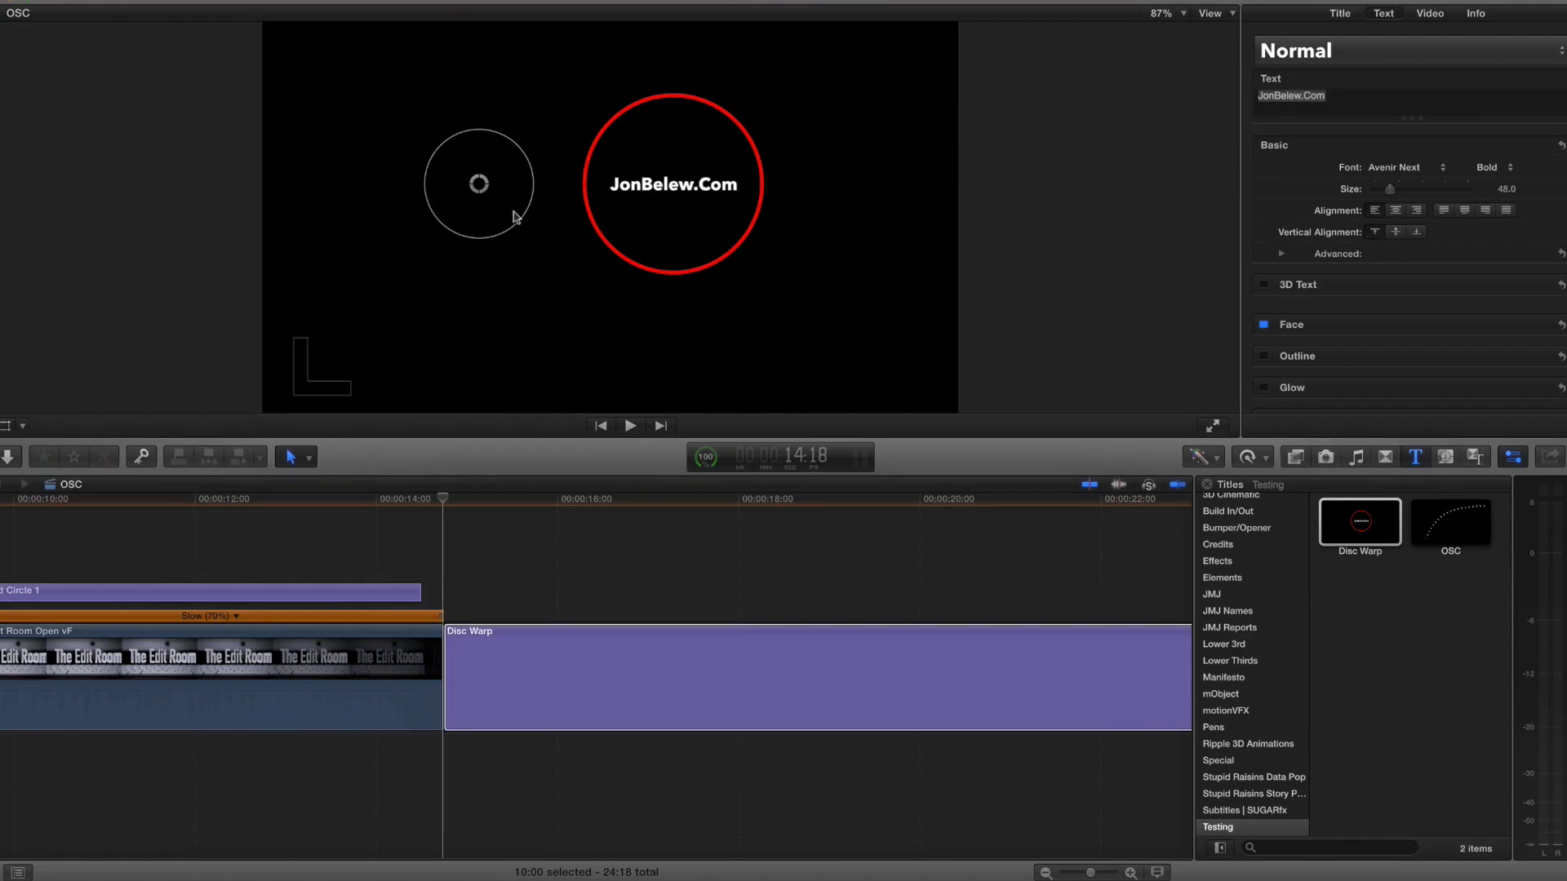
# Try shrinking the title's radius control slightly and delete the Disc Warp title from the timeline.
pyautogui.moveTo(523, 226)
pyautogui.mouseDown()
pyautogui.moveTo(622, 315)
pyautogui.moveTo(487, 196)
pyautogui.moveTo(506, 220)
pyautogui.mouseUp()
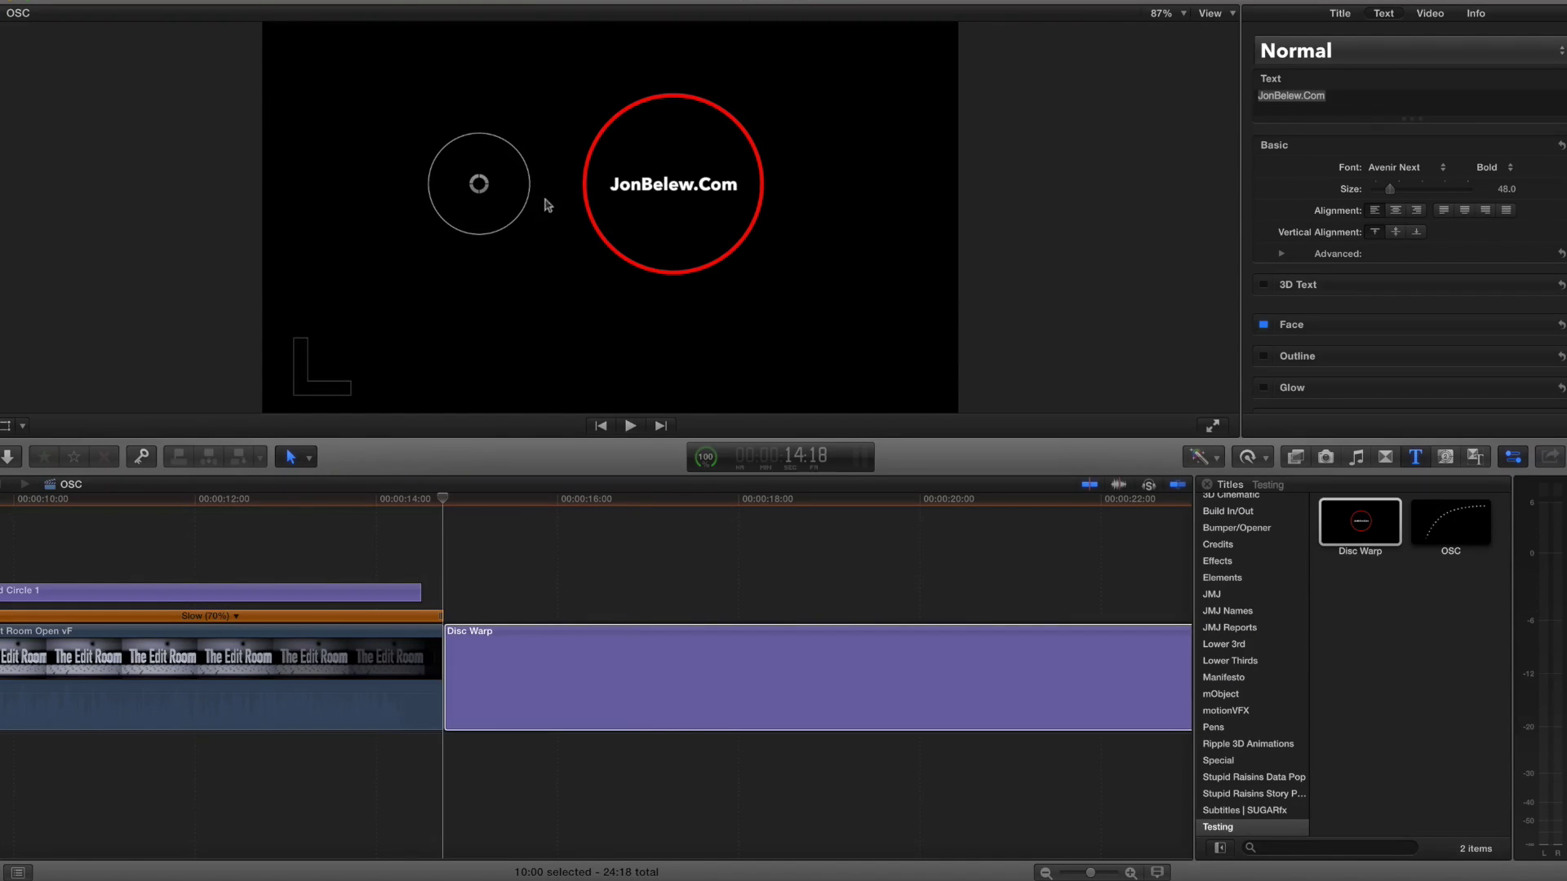
pyautogui.click(639, 651)
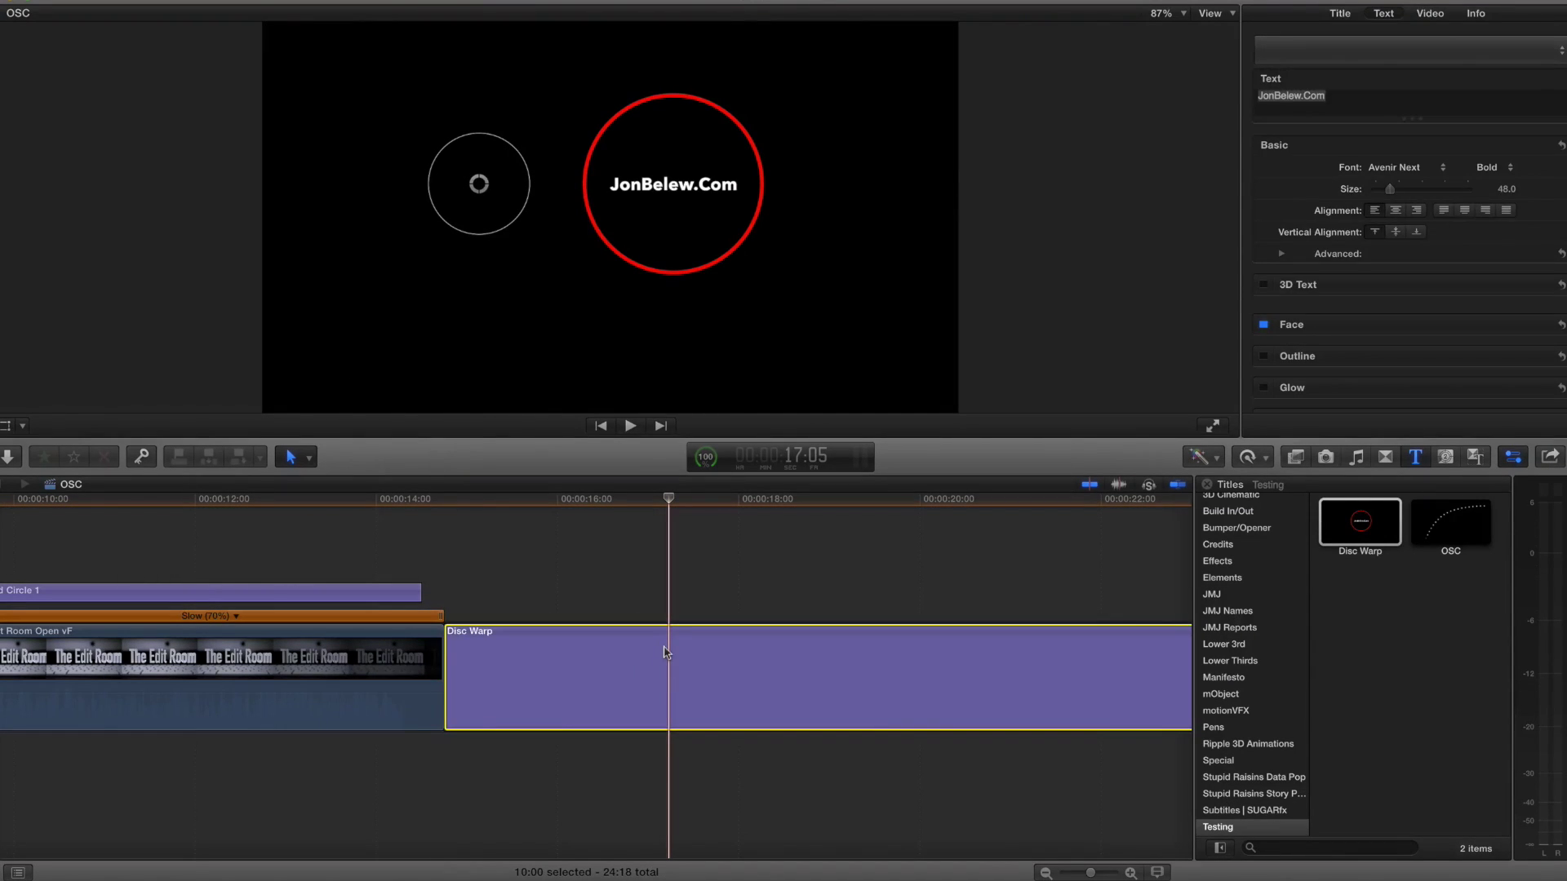
pyautogui.press('Delete')
# Switch to Motion and expand the Graphics group's Scale property into its separate X, Y and Z values.
pyautogui.press('super+Tab')
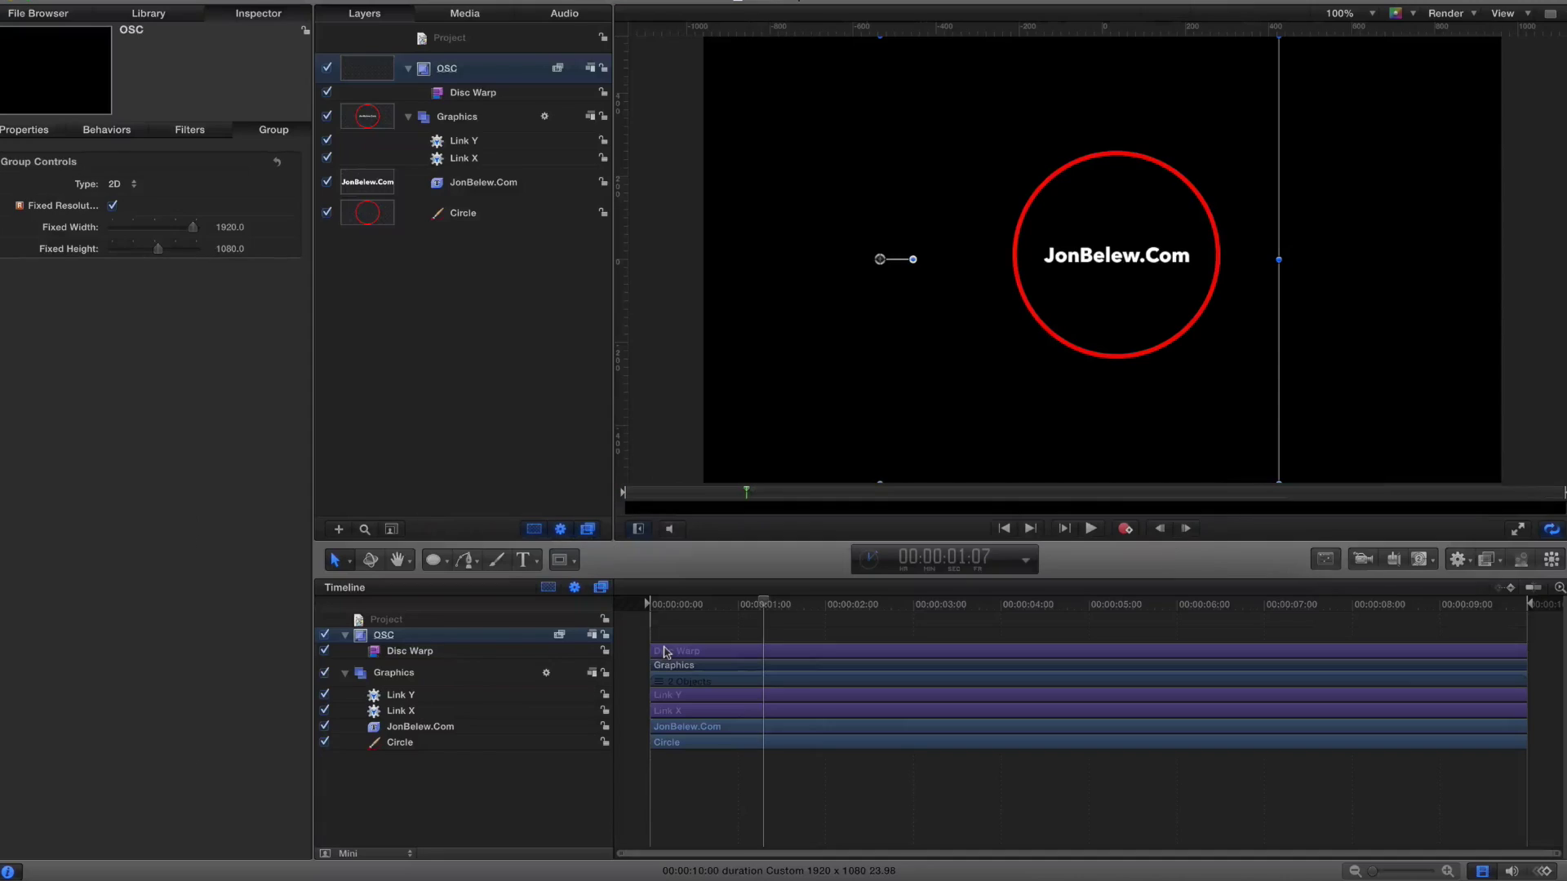
pyautogui.click(449, 119)
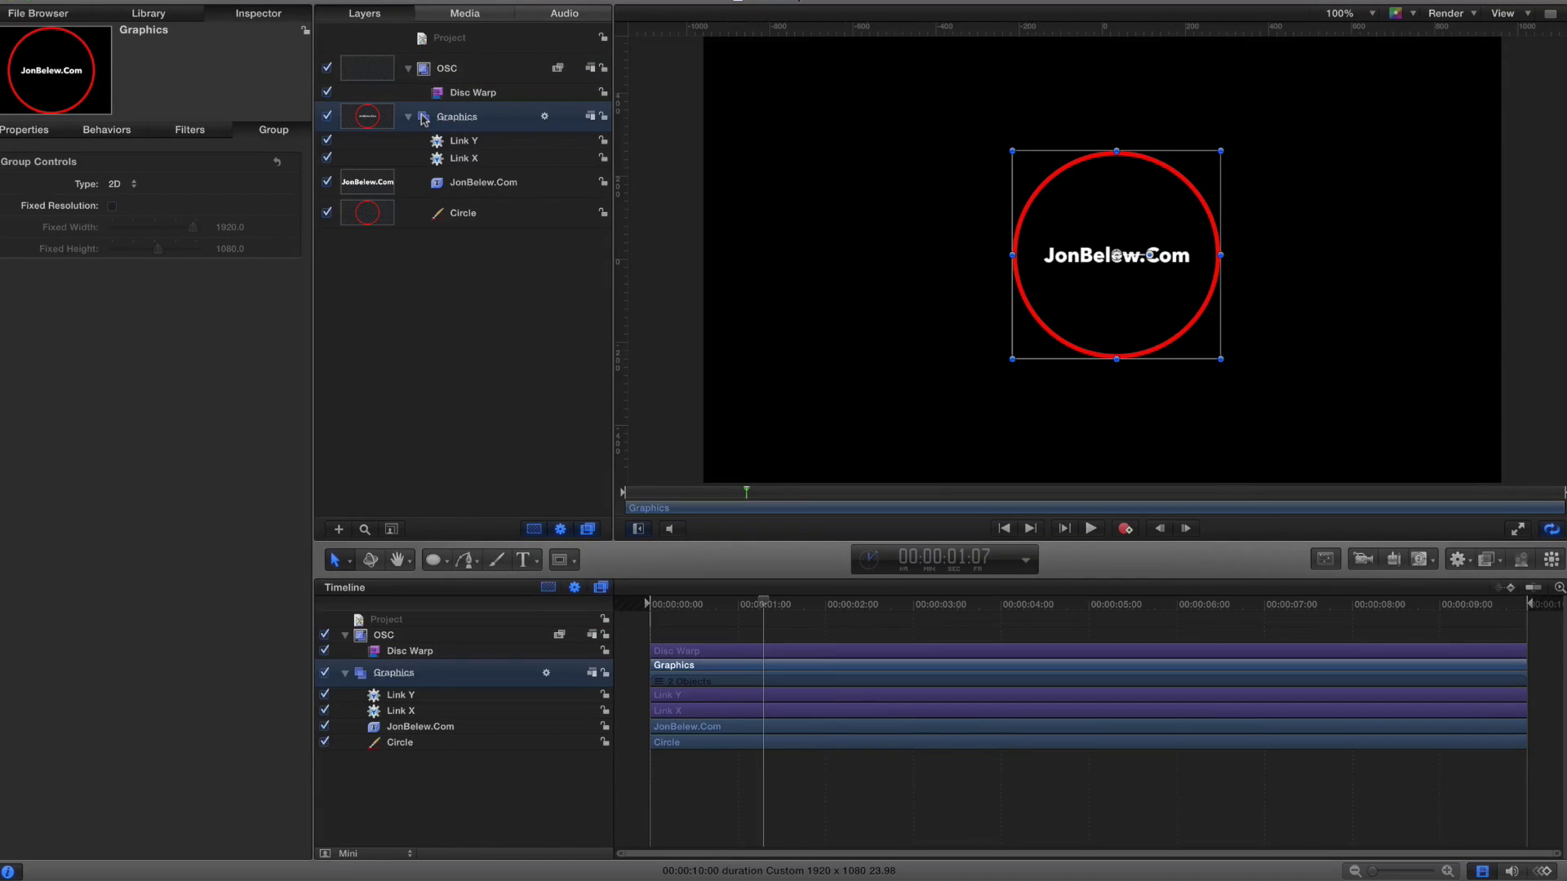
pyautogui.click(23, 130)
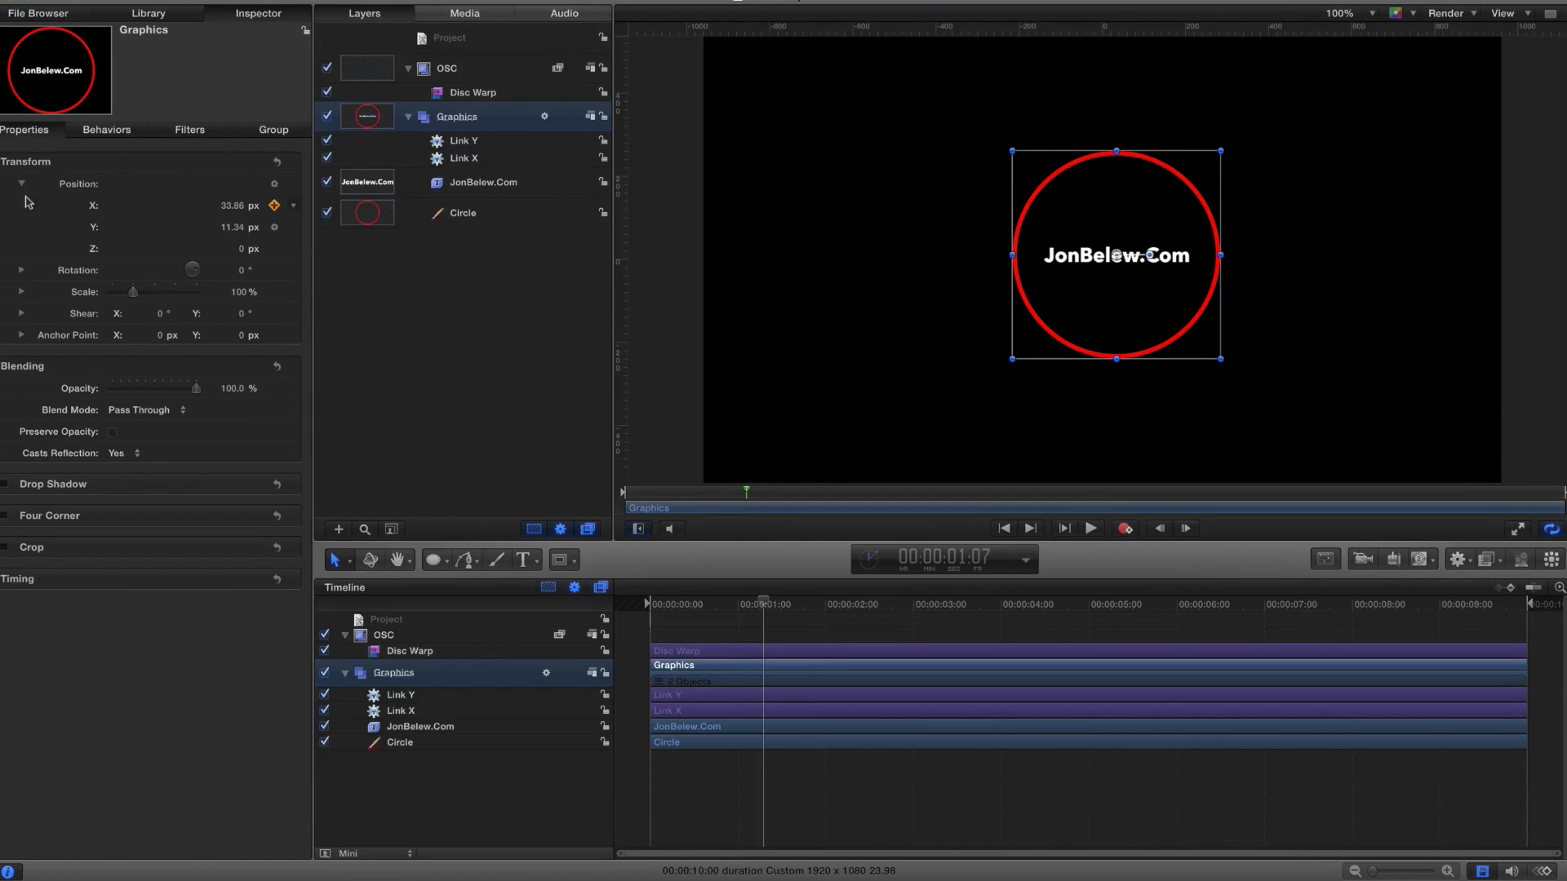
pyautogui.click(21, 292)
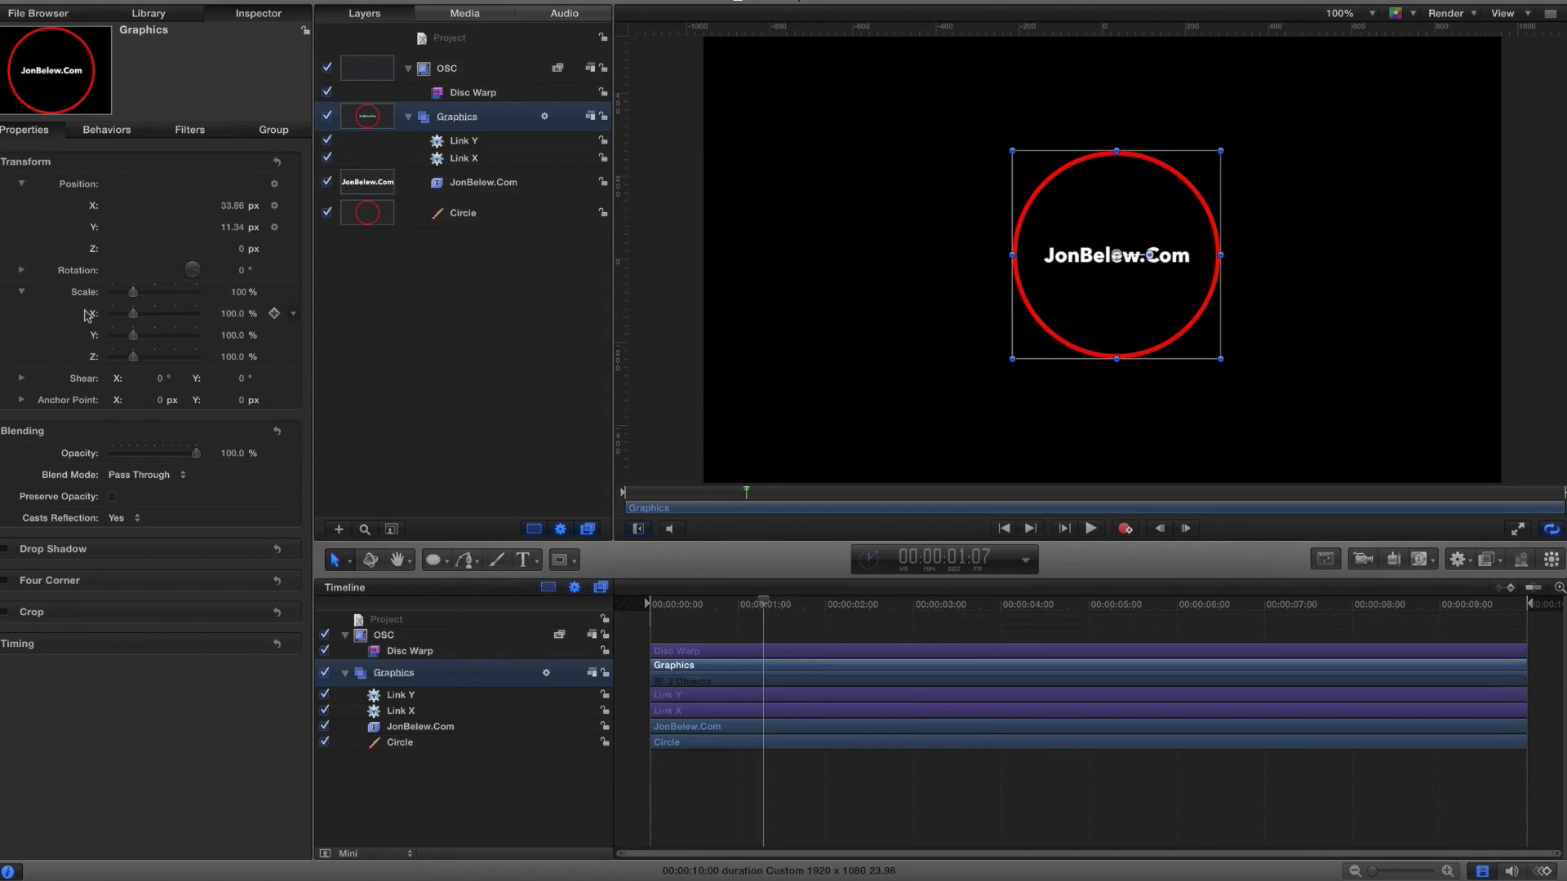
pyautogui.rightClick(88, 316)
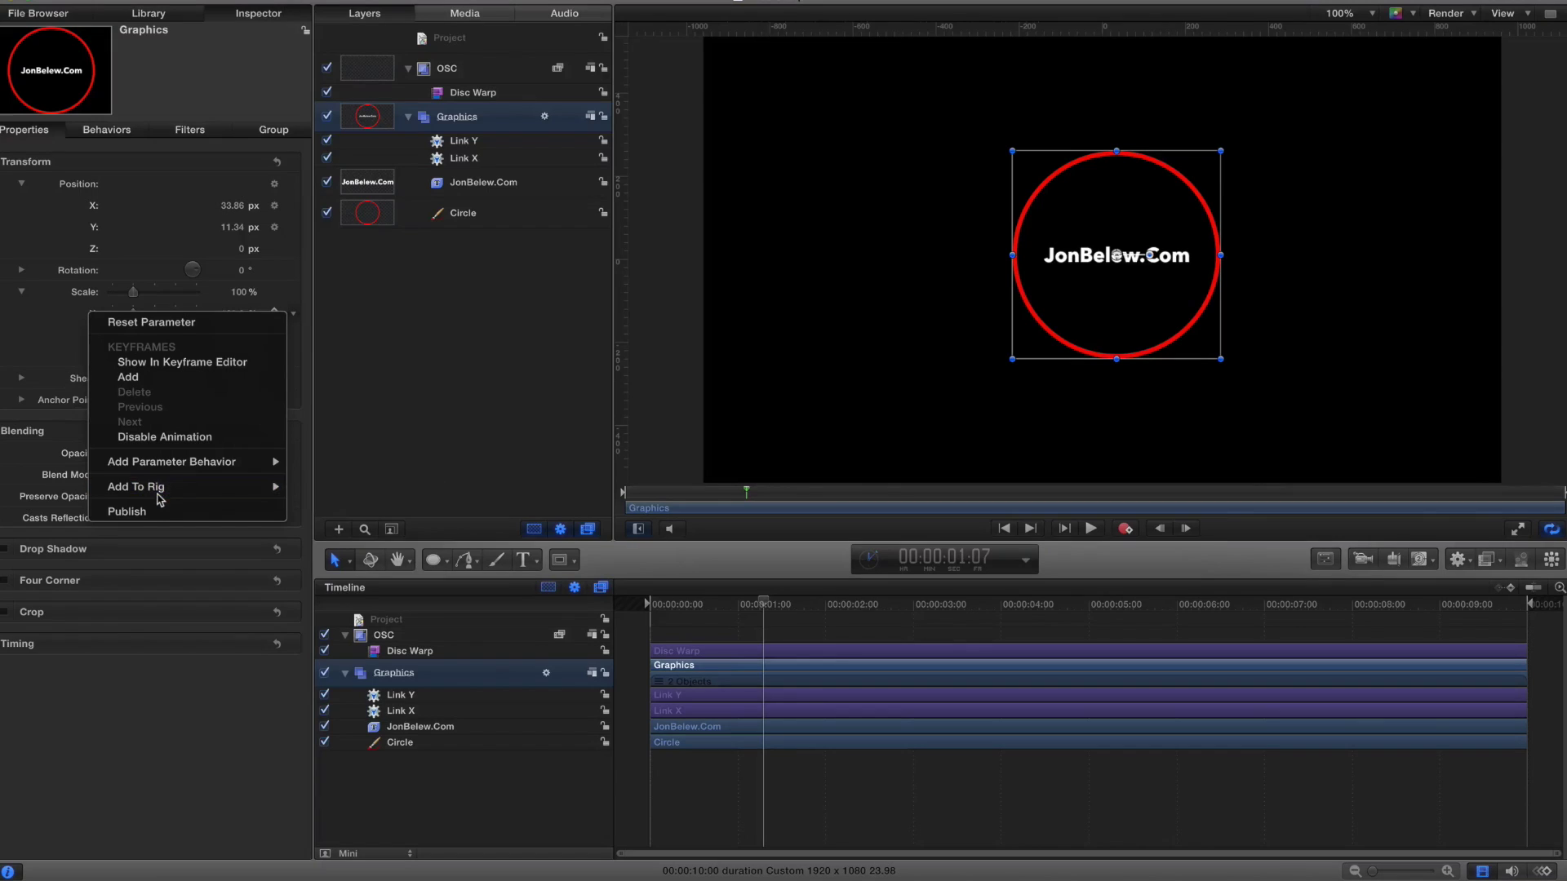
pyautogui.moveTo(163, 490)
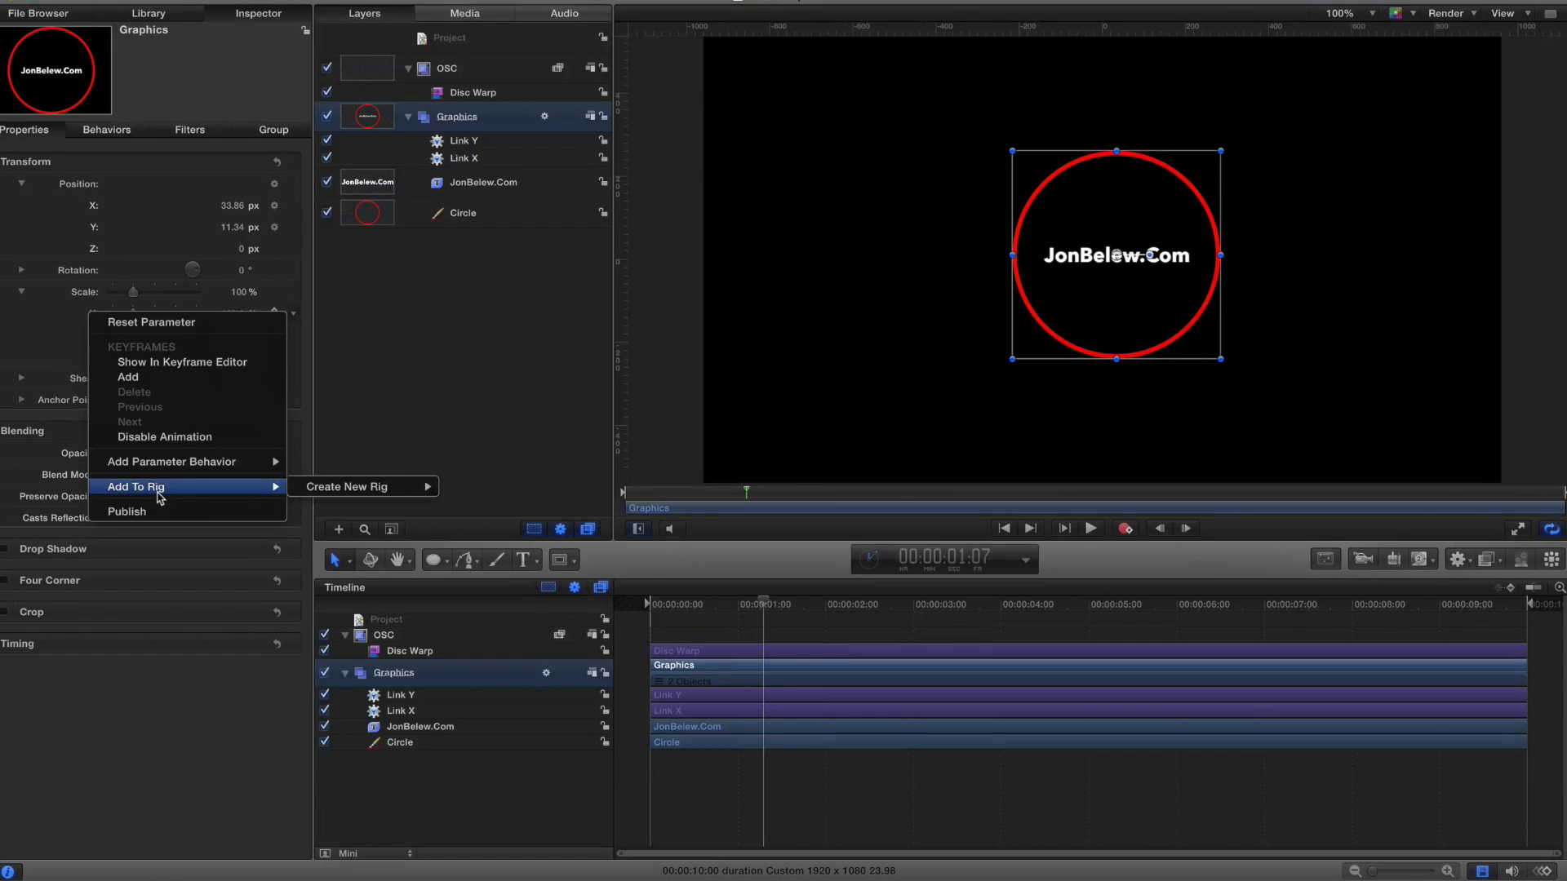
pyautogui.click(490, 375)
pyautogui.click(456, 208)
# Set the radius of the OSC group's Disc Warp filter to 100.
pyautogui.click(482, 94)
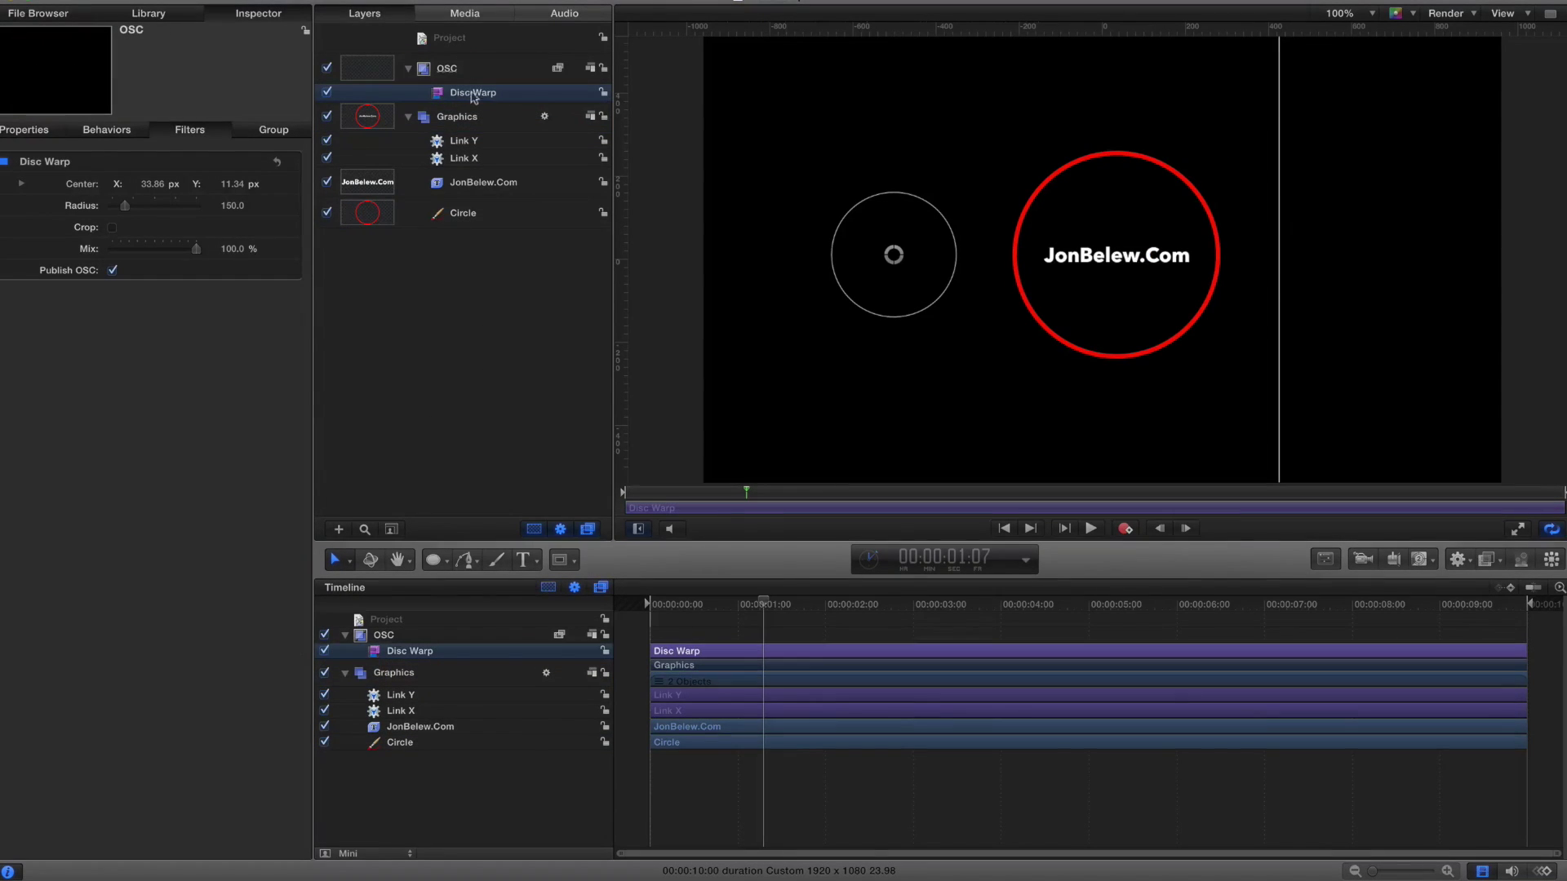
pyautogui.click(230, 208)
pyautogui.write('100')
pyautogui.press('Return')
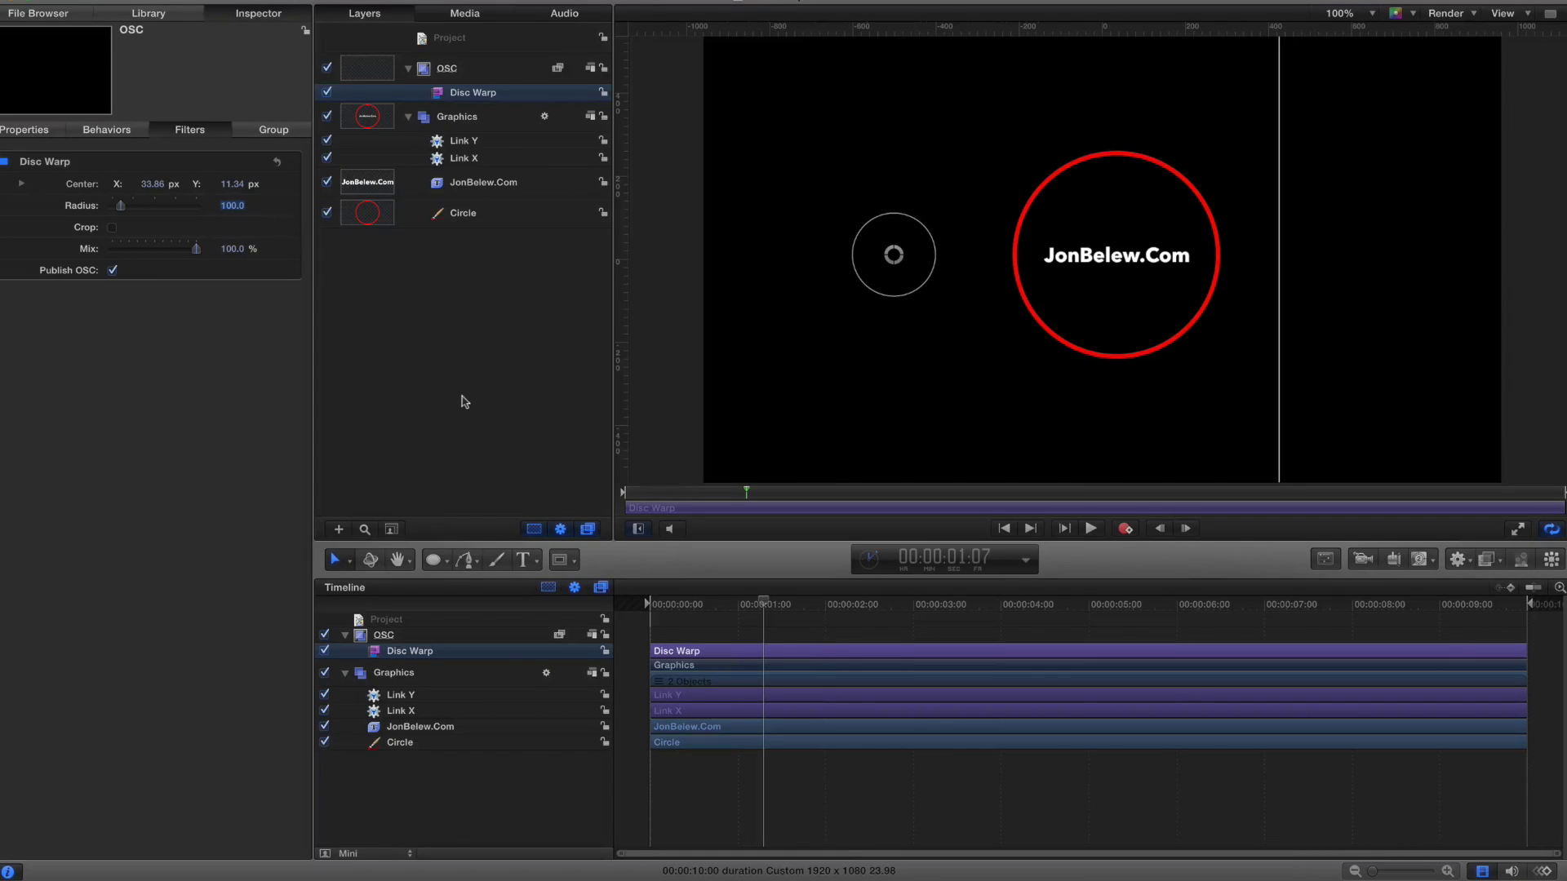
# Add a Link parameter behavior to the Graphics group's X scale and rename it "Scale X".
pyautogui.click(440, 119)
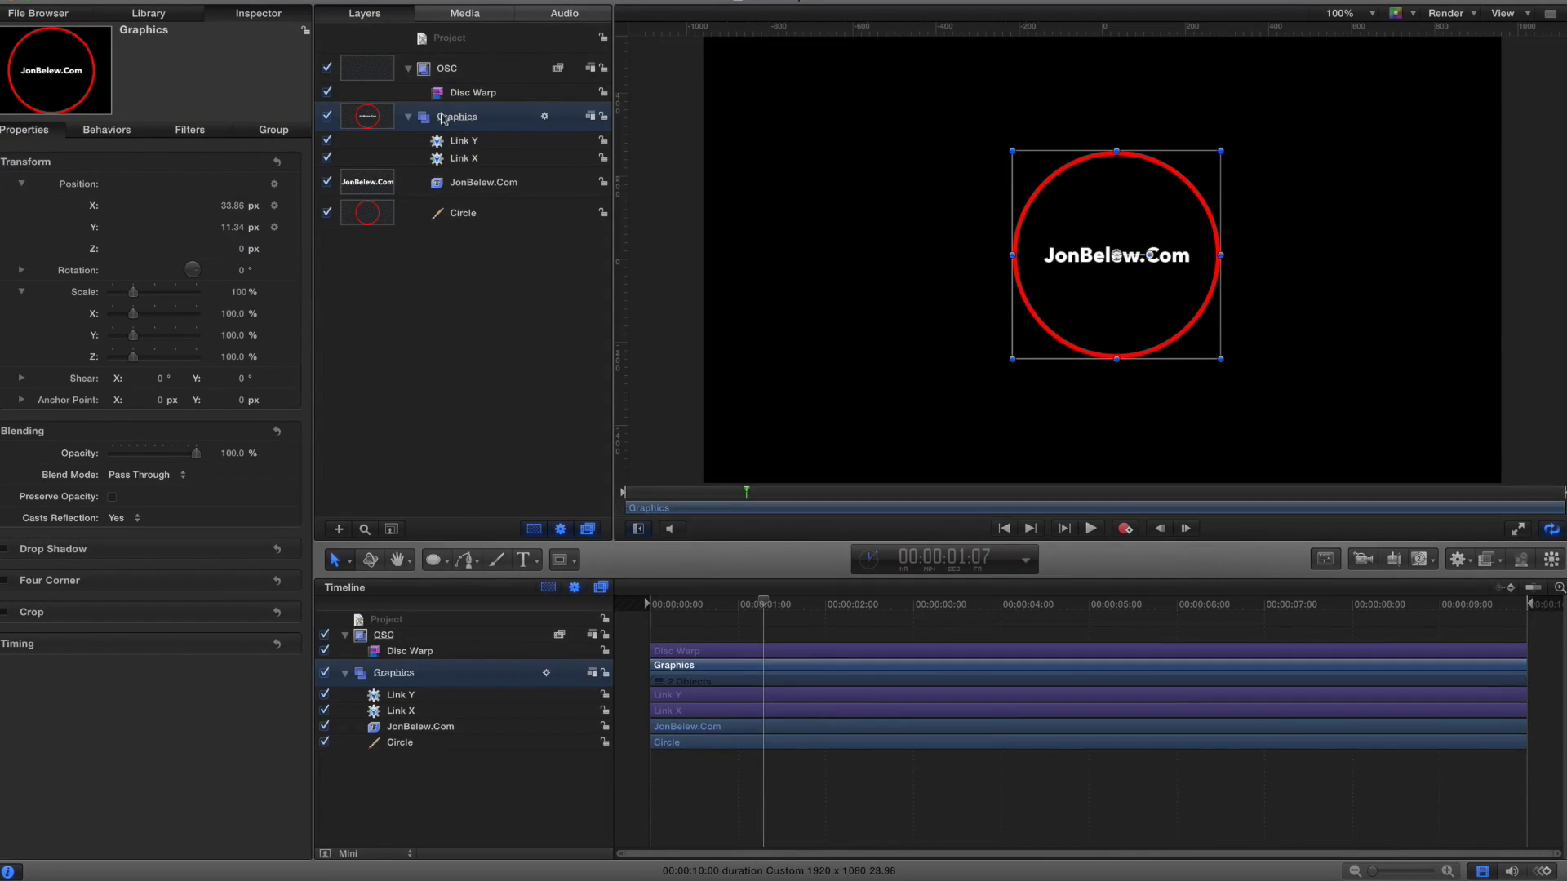
pyautogui.rightClick(88, 318)
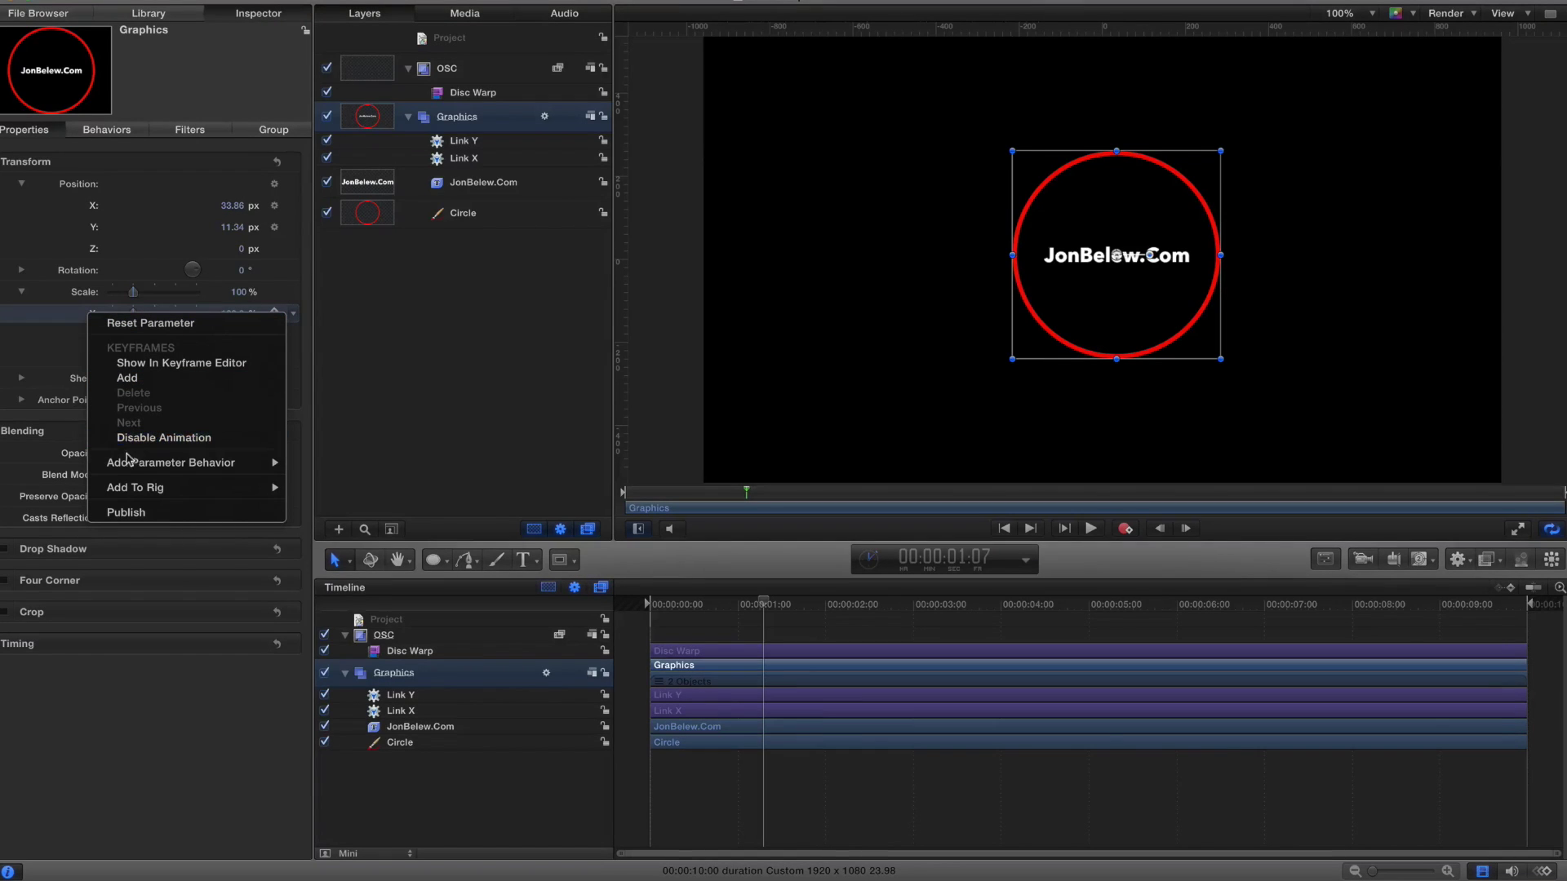
pyautogui.moveTo(128, 464)
pyautogui.press('Escape')
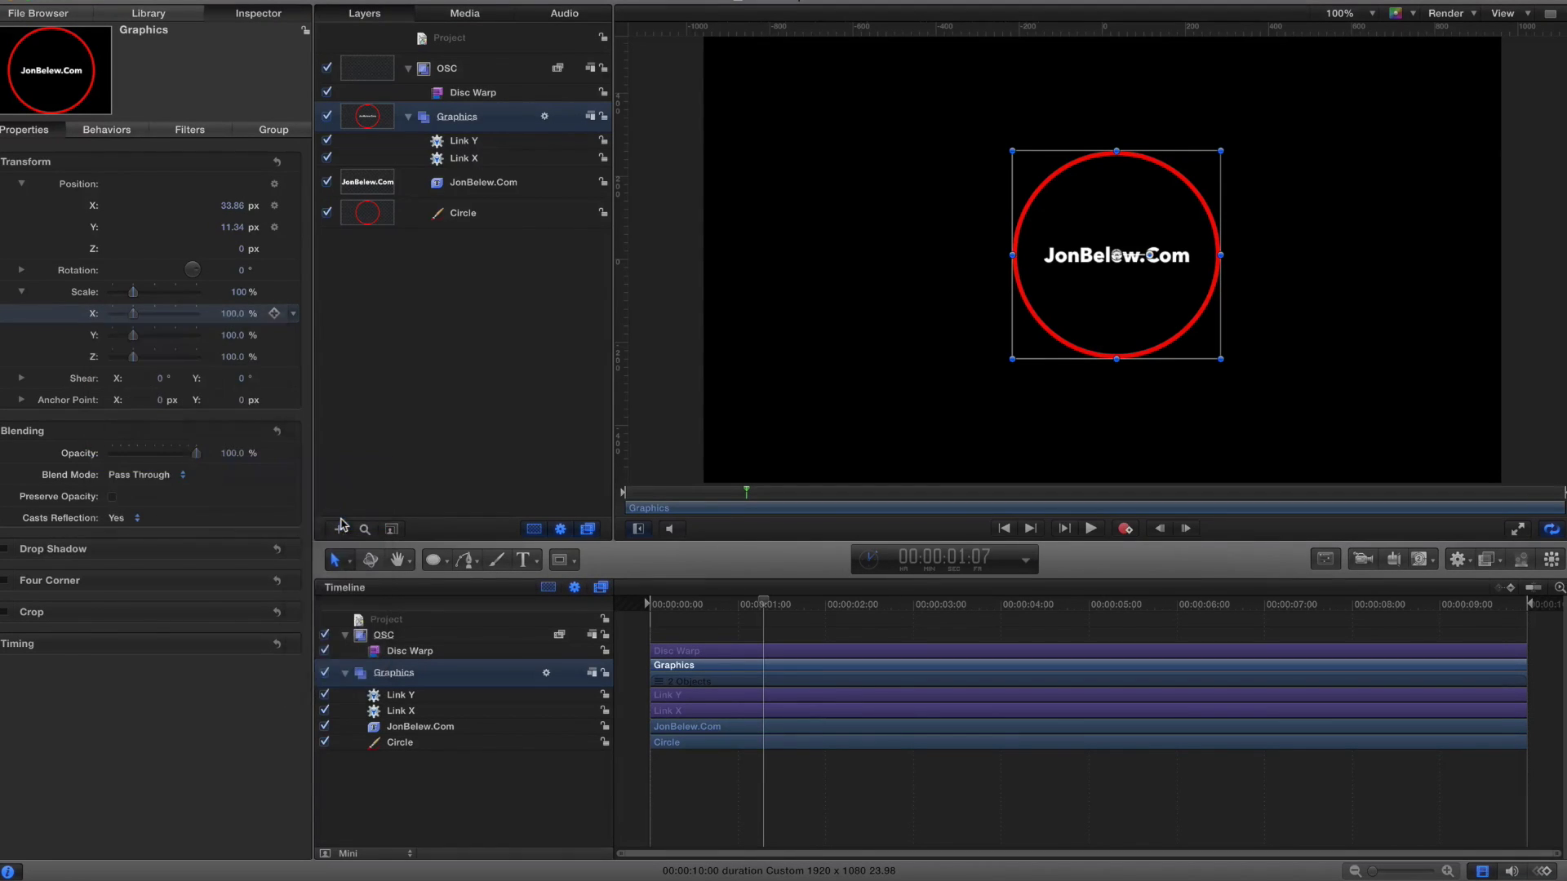
pyautogui.doubleClick(462, 142)
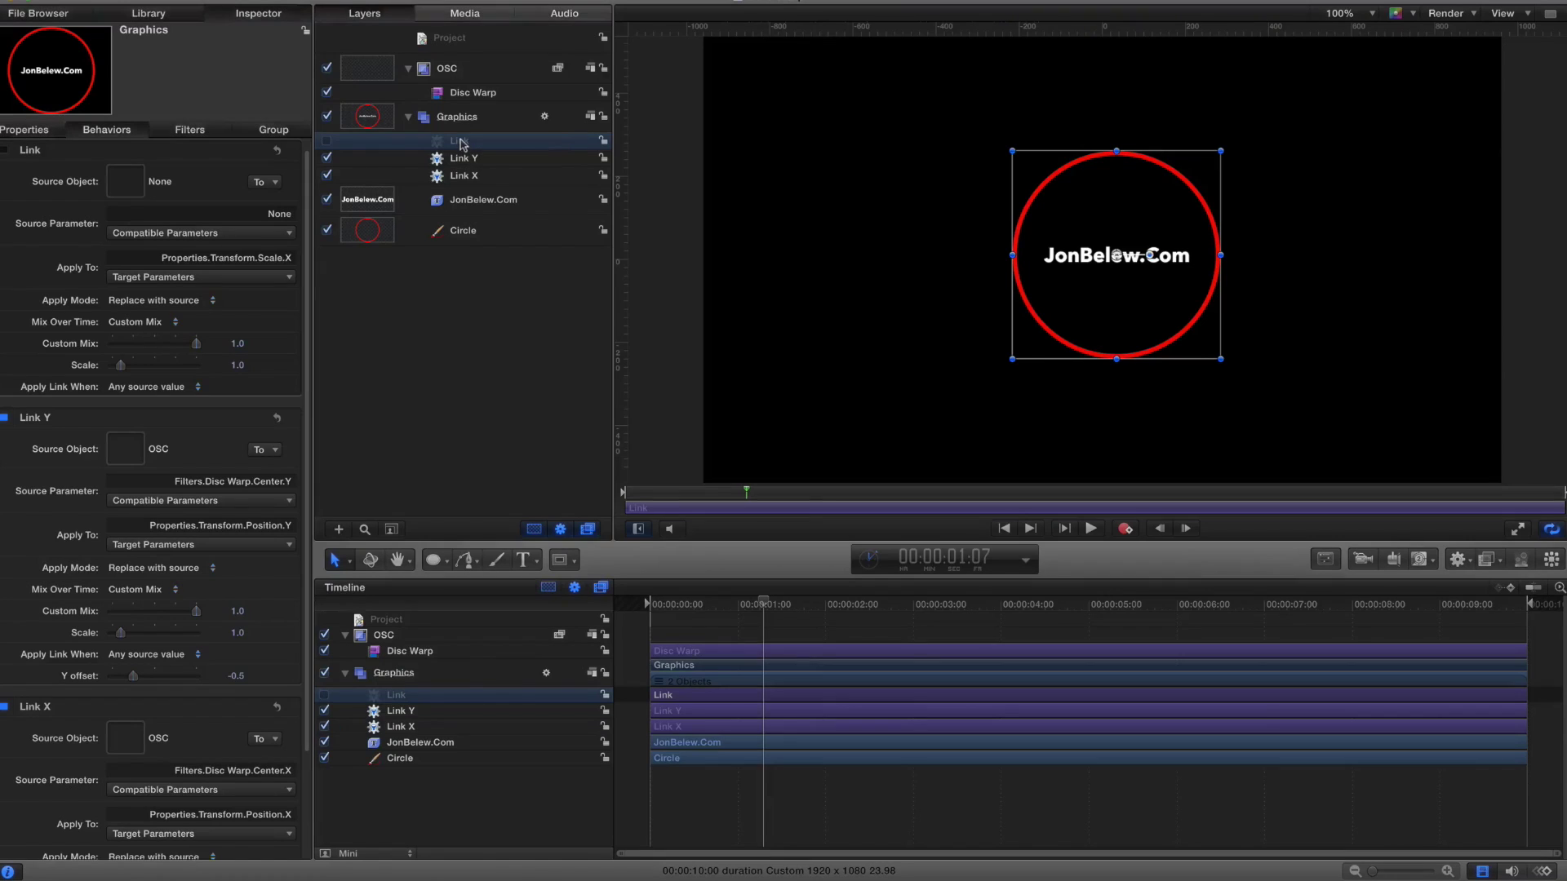
pyautogui.write('Scale X')
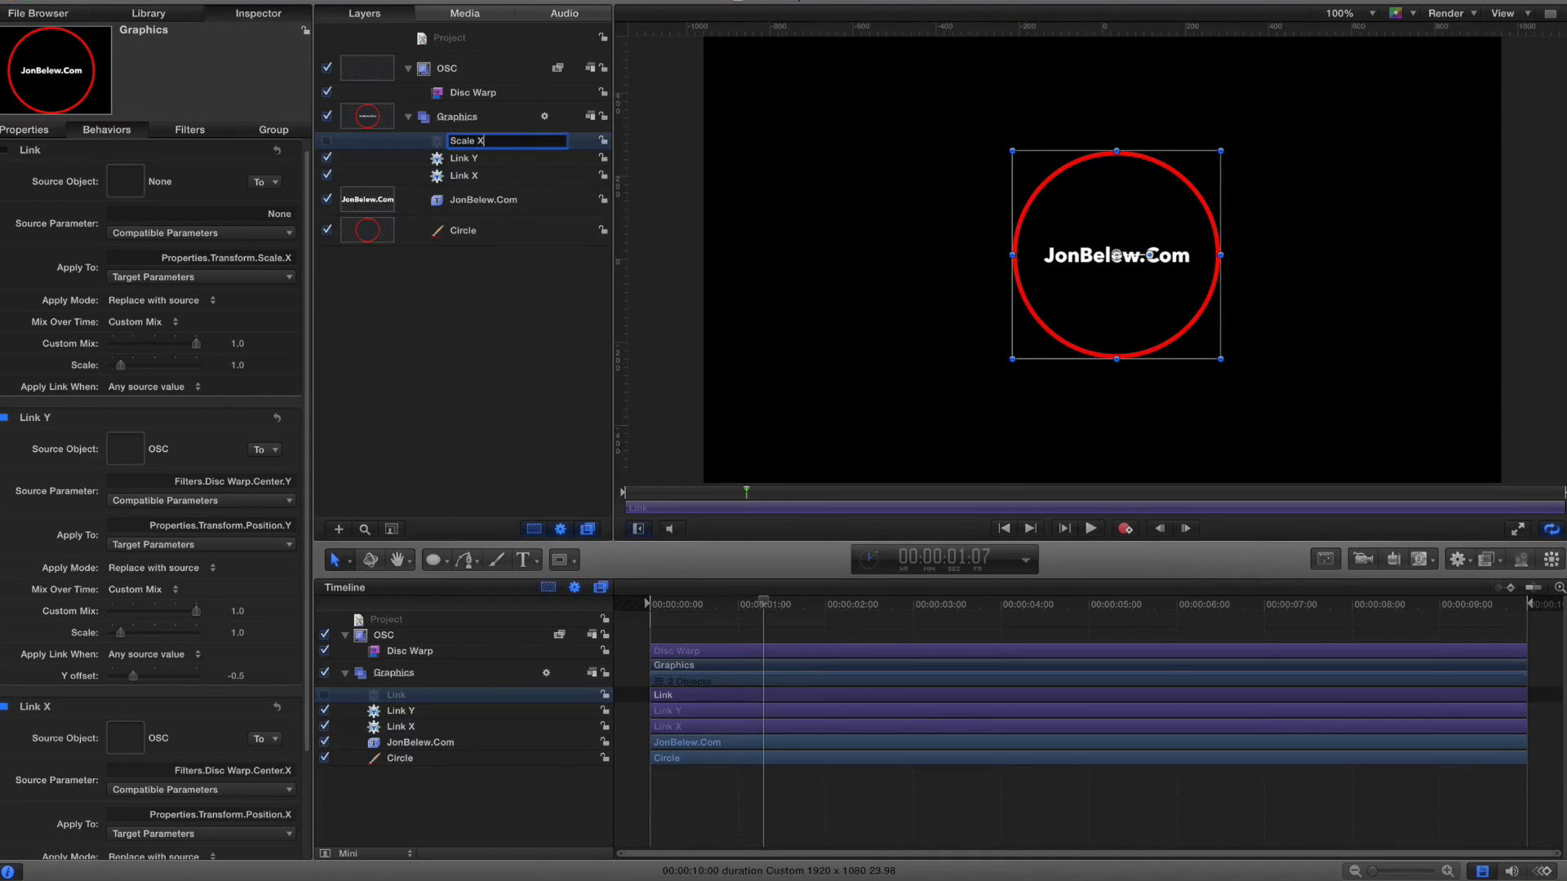
pyautogui.press('Return')
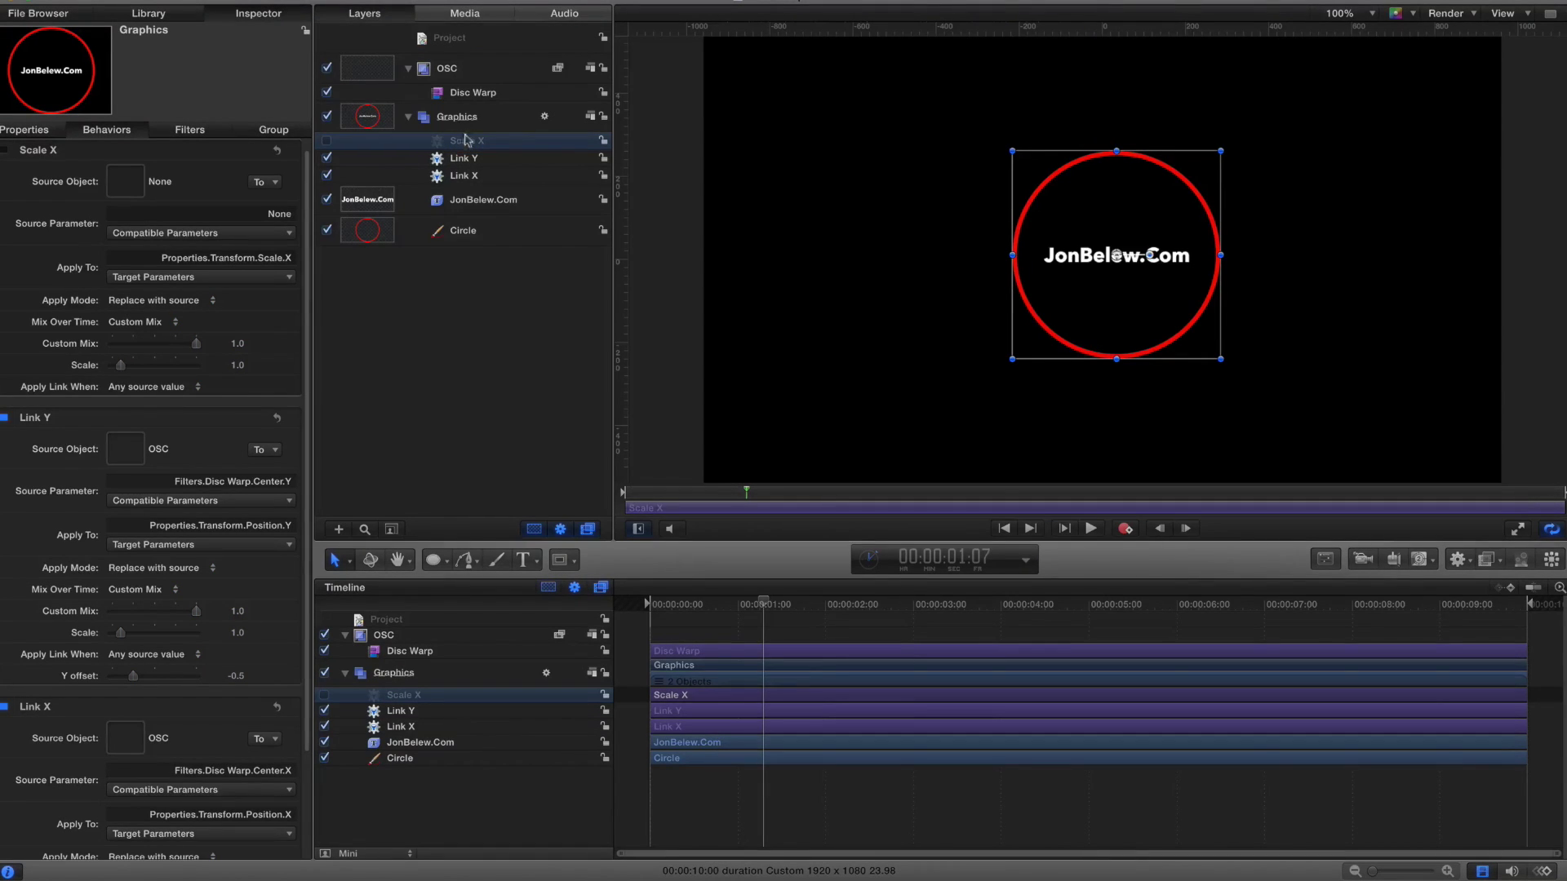
# Set OSC as the Scale X behavior's source object and the Disc Warp filter's Radius as its source parameter.
pyautogui.moveTo(449, 69); pyautogui.dragTo(130, 185)
pyautogui.click(135, 236)
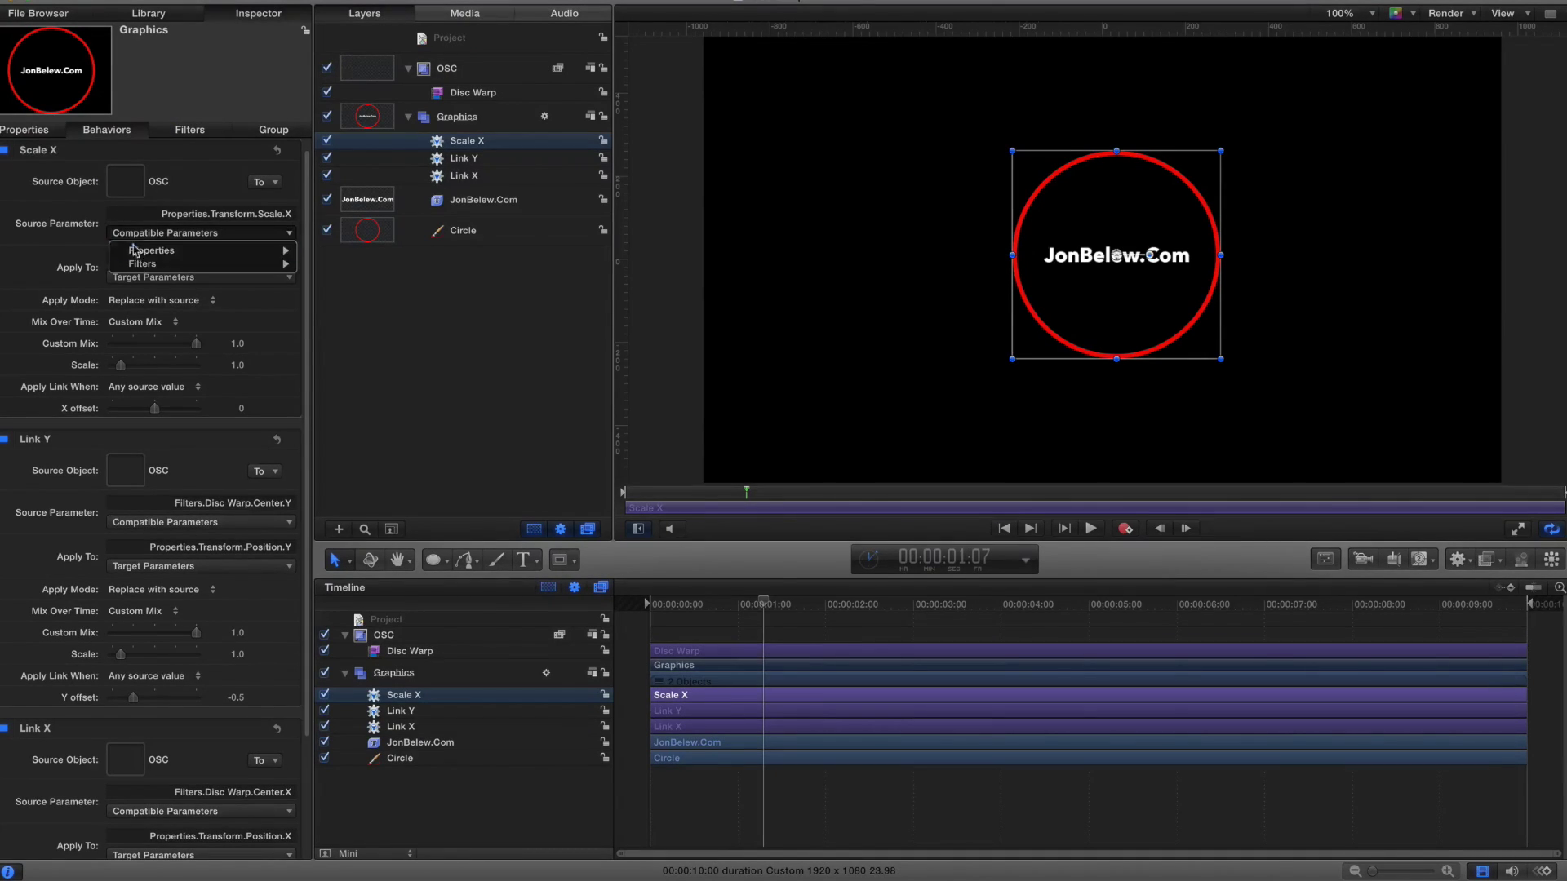
pyautogui.moveTo(143, 267)
pyautogui.moveTo(359, 267)
pyautogui.moveTo(479, 274)
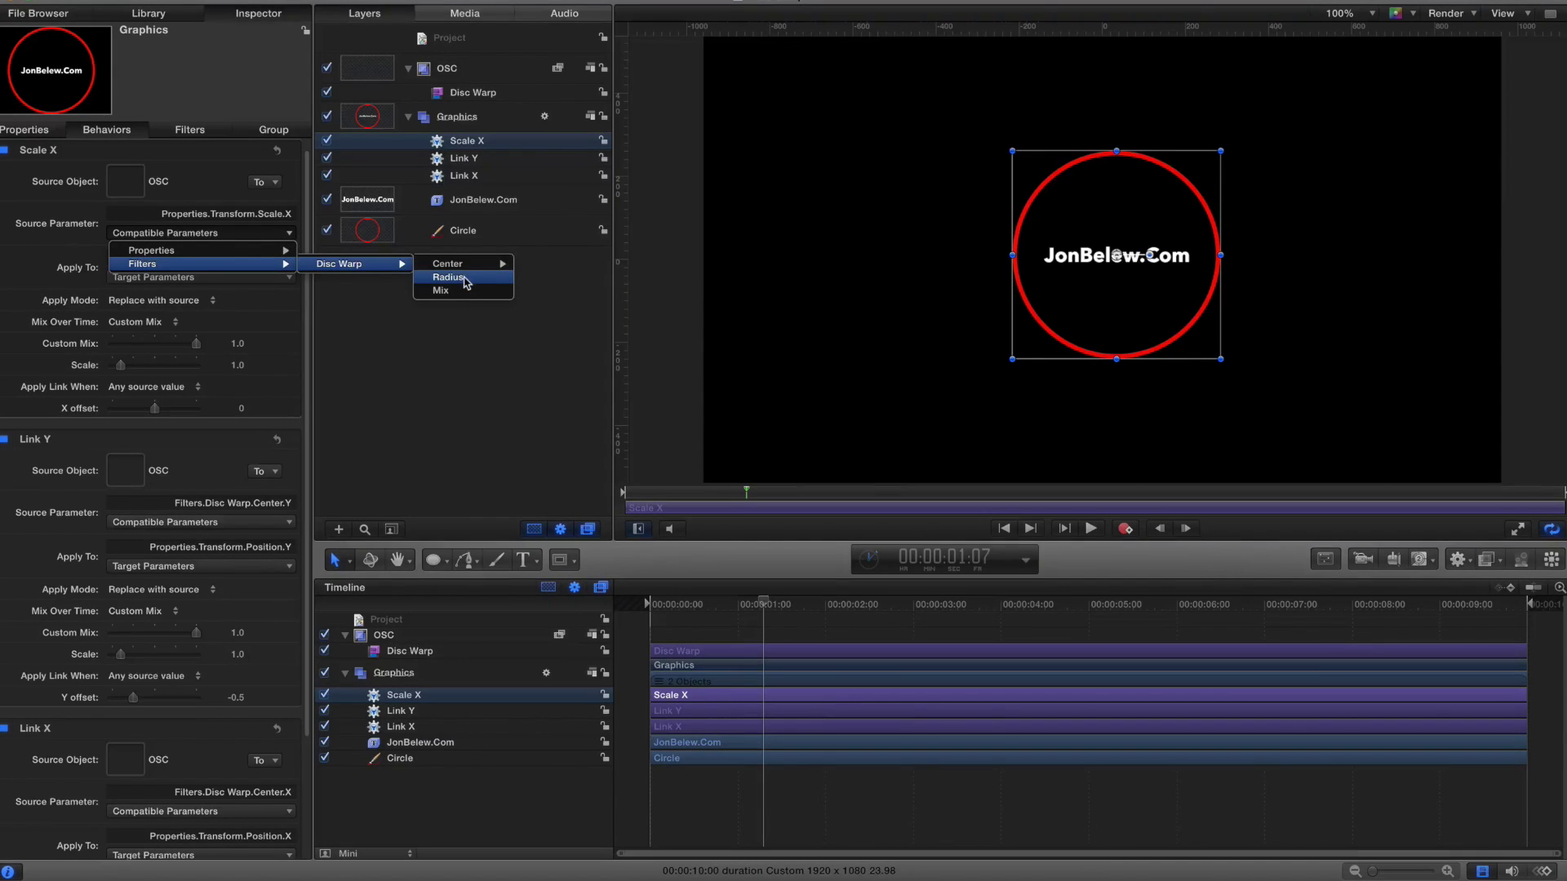
pyautogui.click(451, 282)
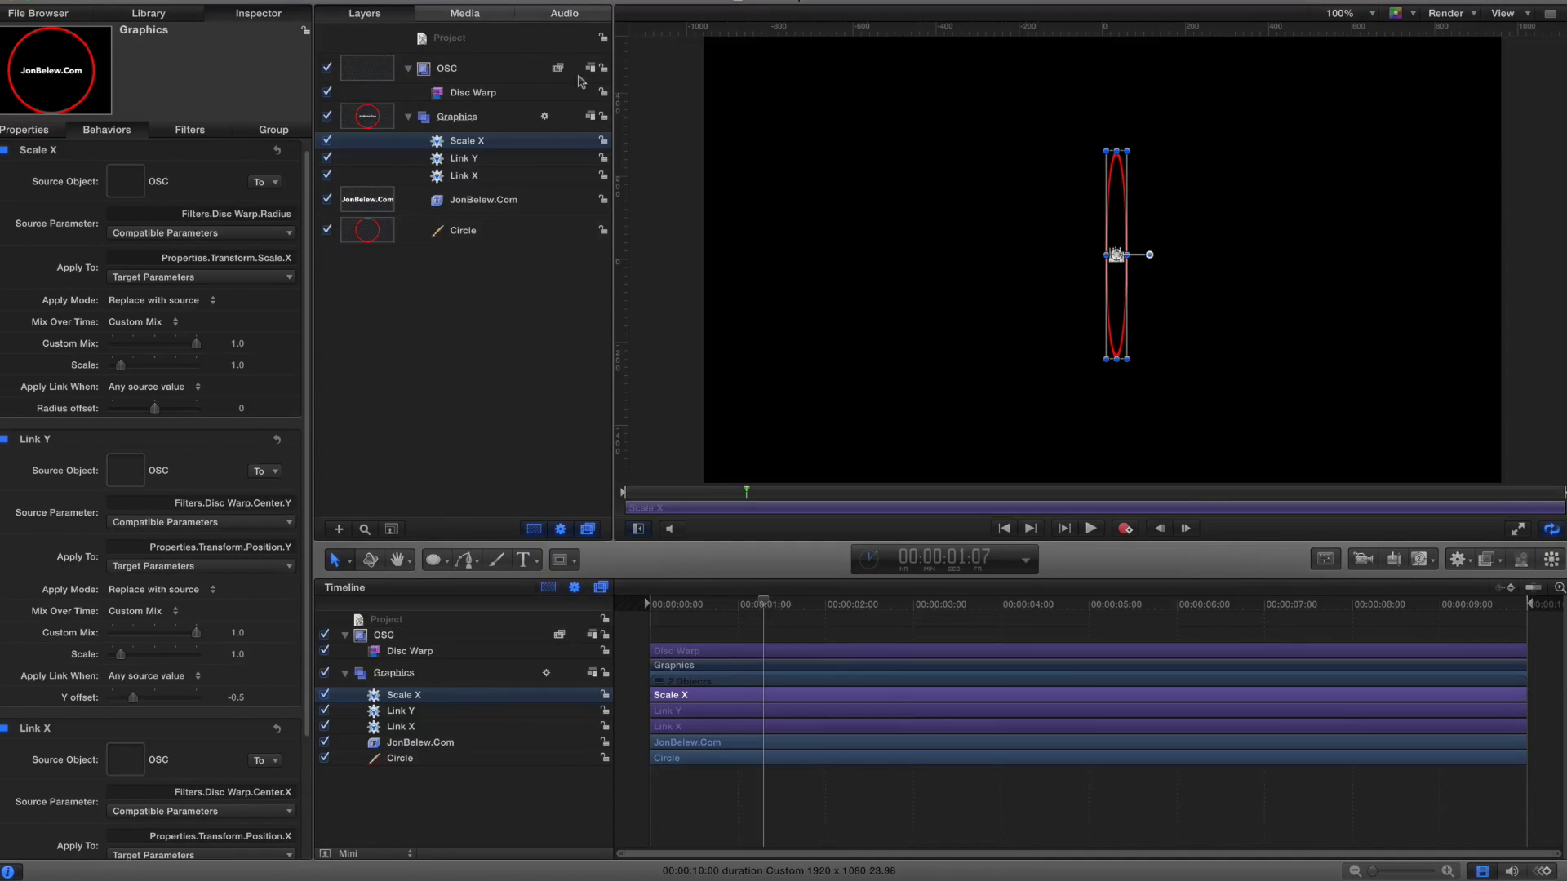
# Add a Link parameter behavior to the Graphics group's Y scale and rename it "Scale Y".
pyautogui.click(449, 119)
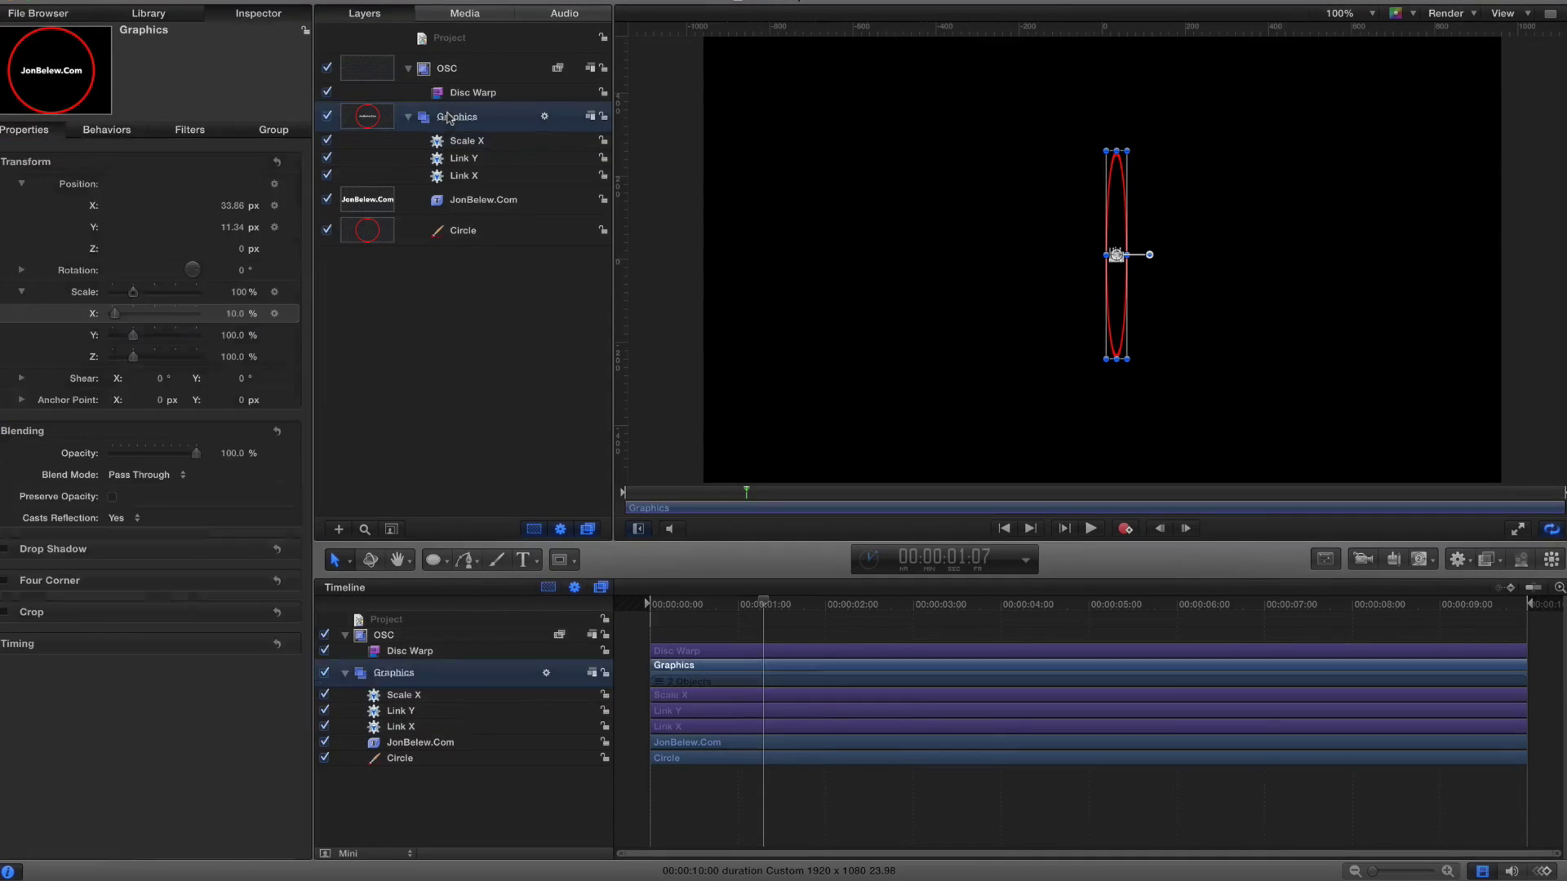
pyautogui.rightClick(89, 340)
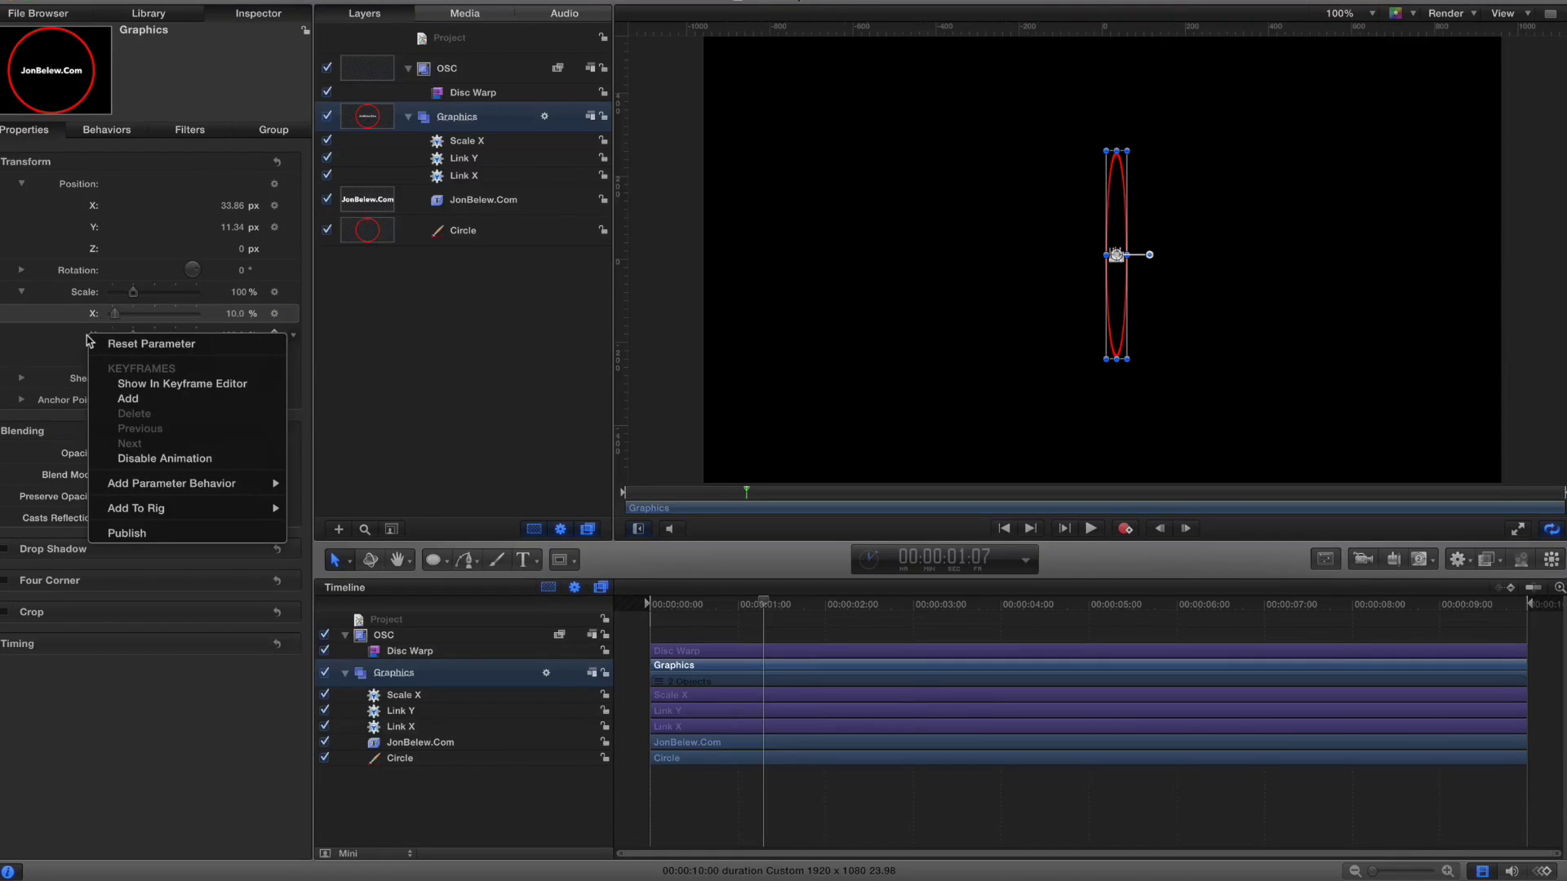
pyautogui.click(72, 338)
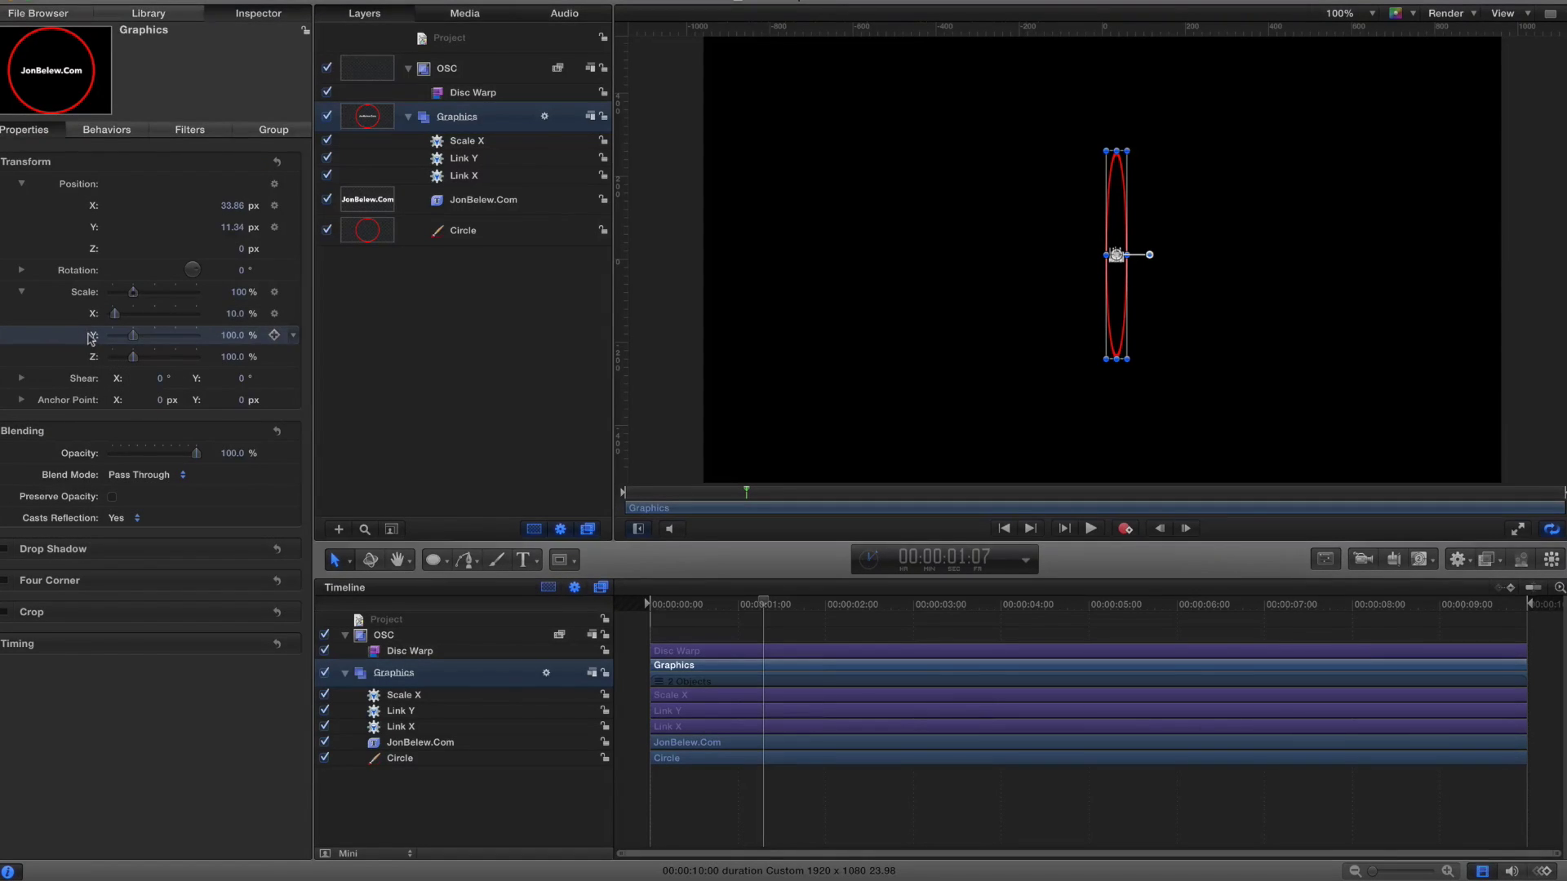
pyautogui.rightClick(81, 335)
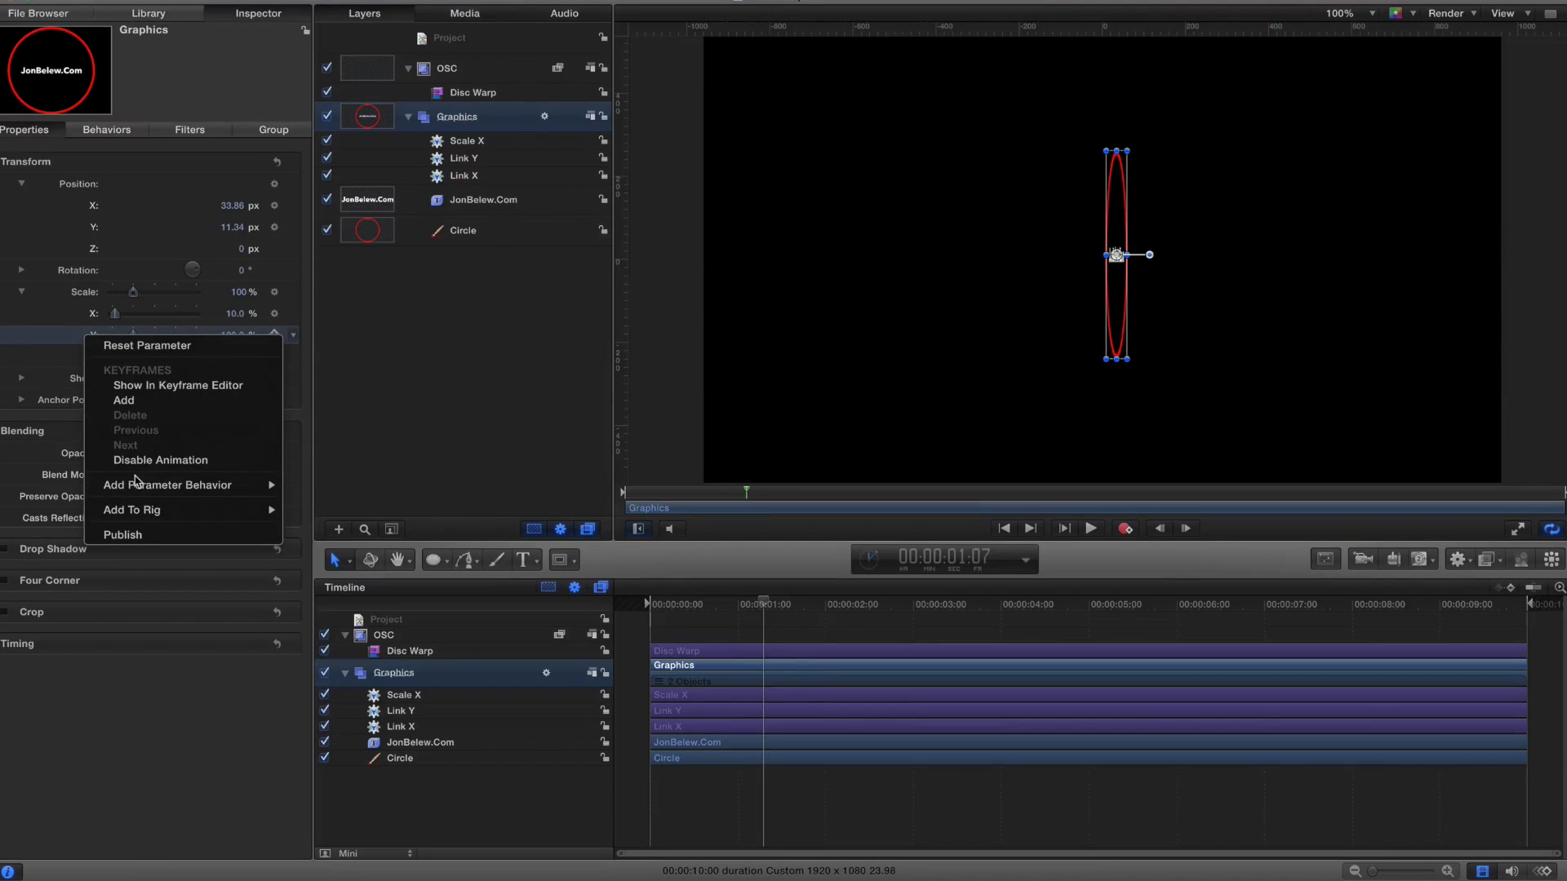
pyautogui.moveTo(139, 486)
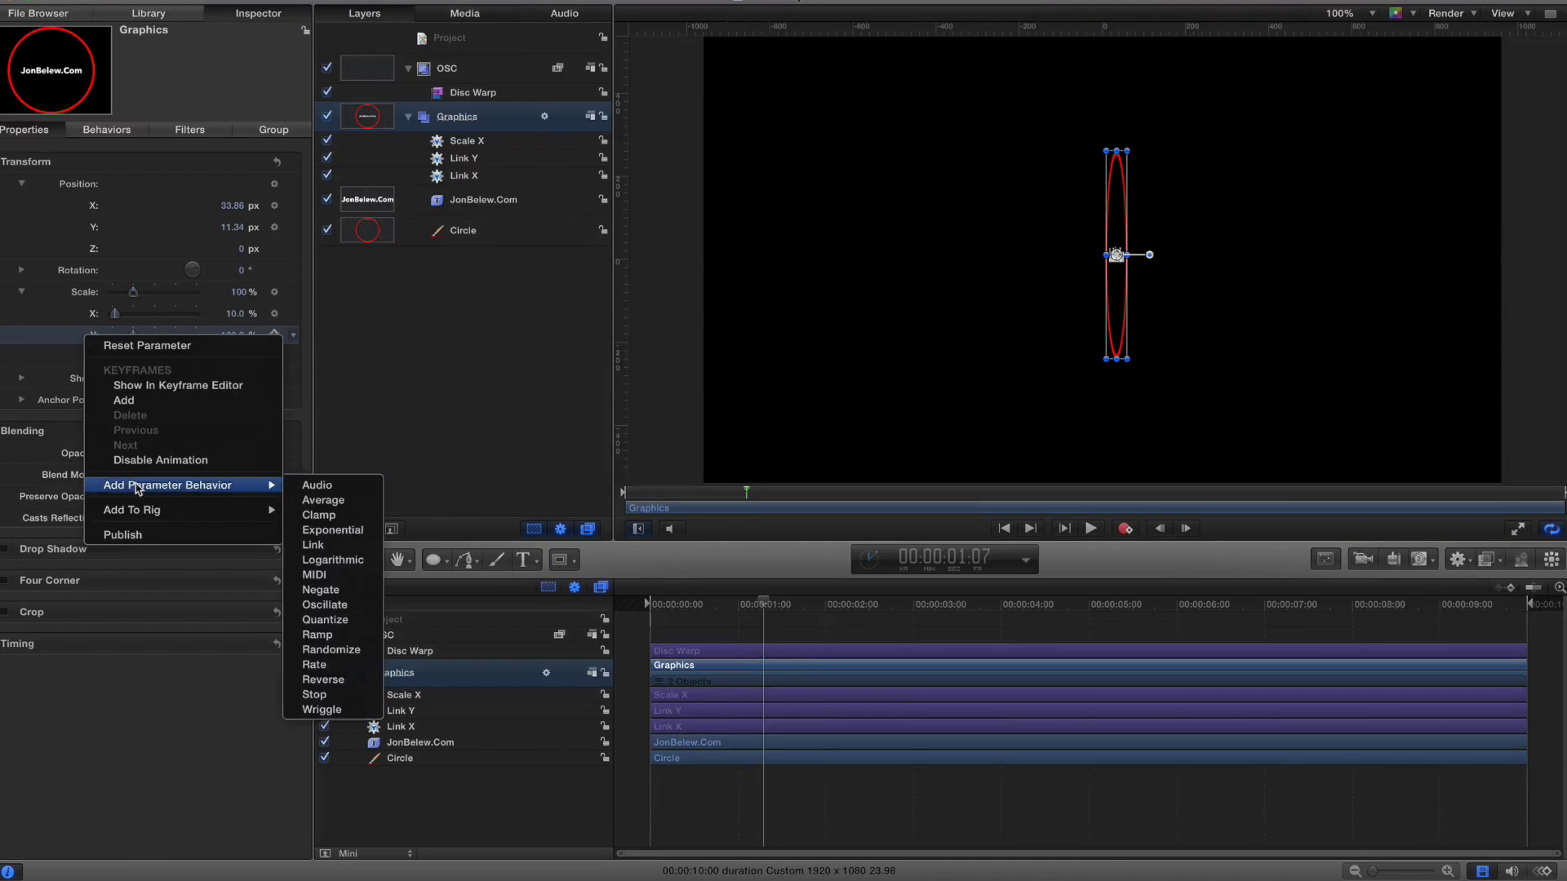
pyautogui.click(351, 546)
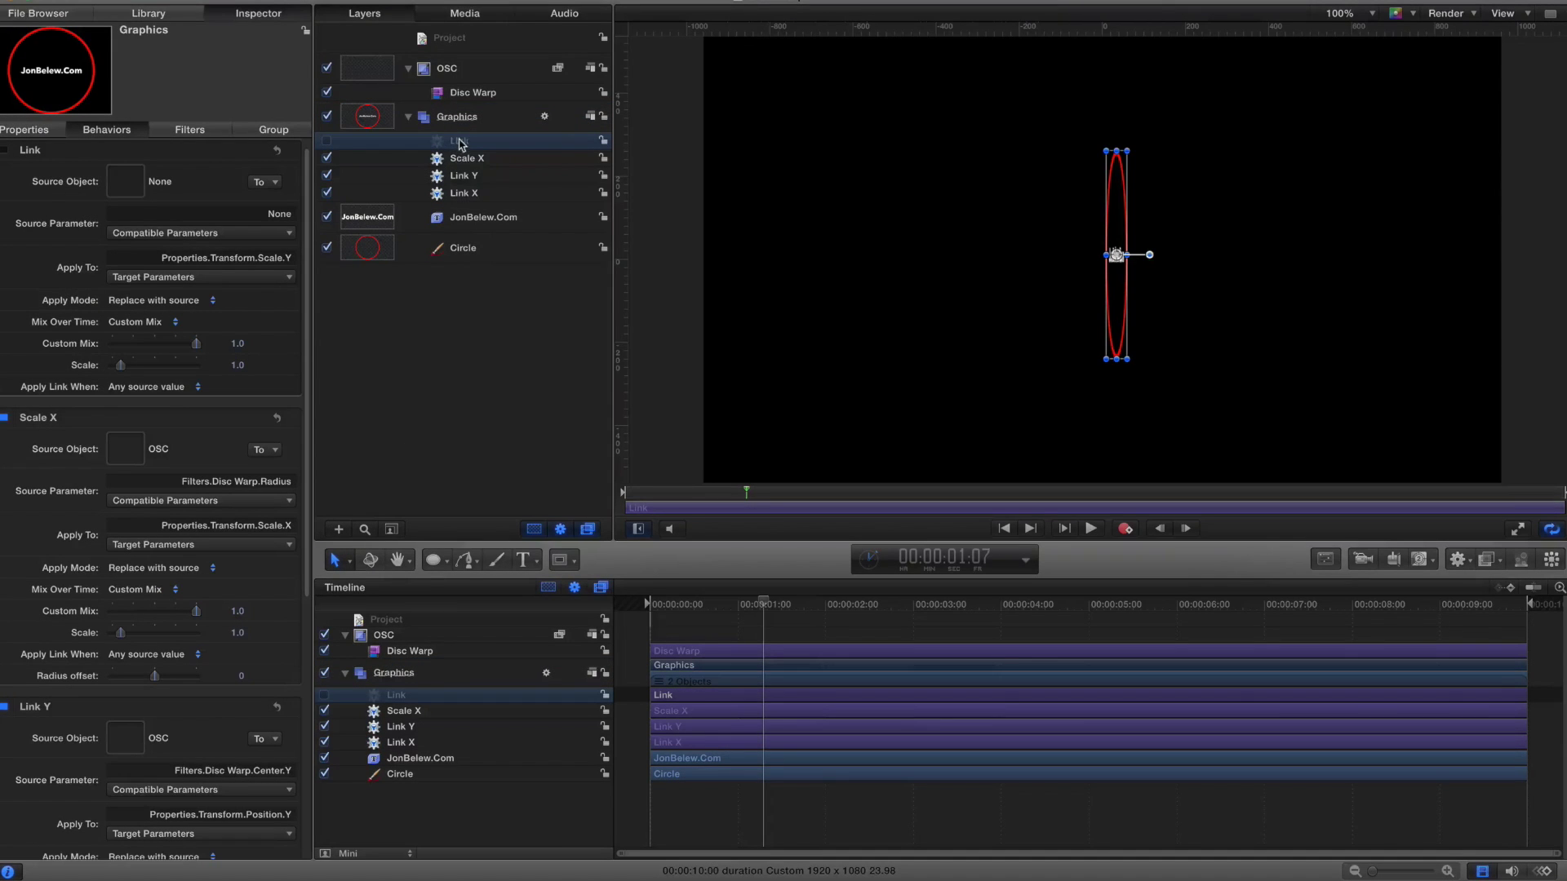
pyautogui.doubleClick(460, 143)
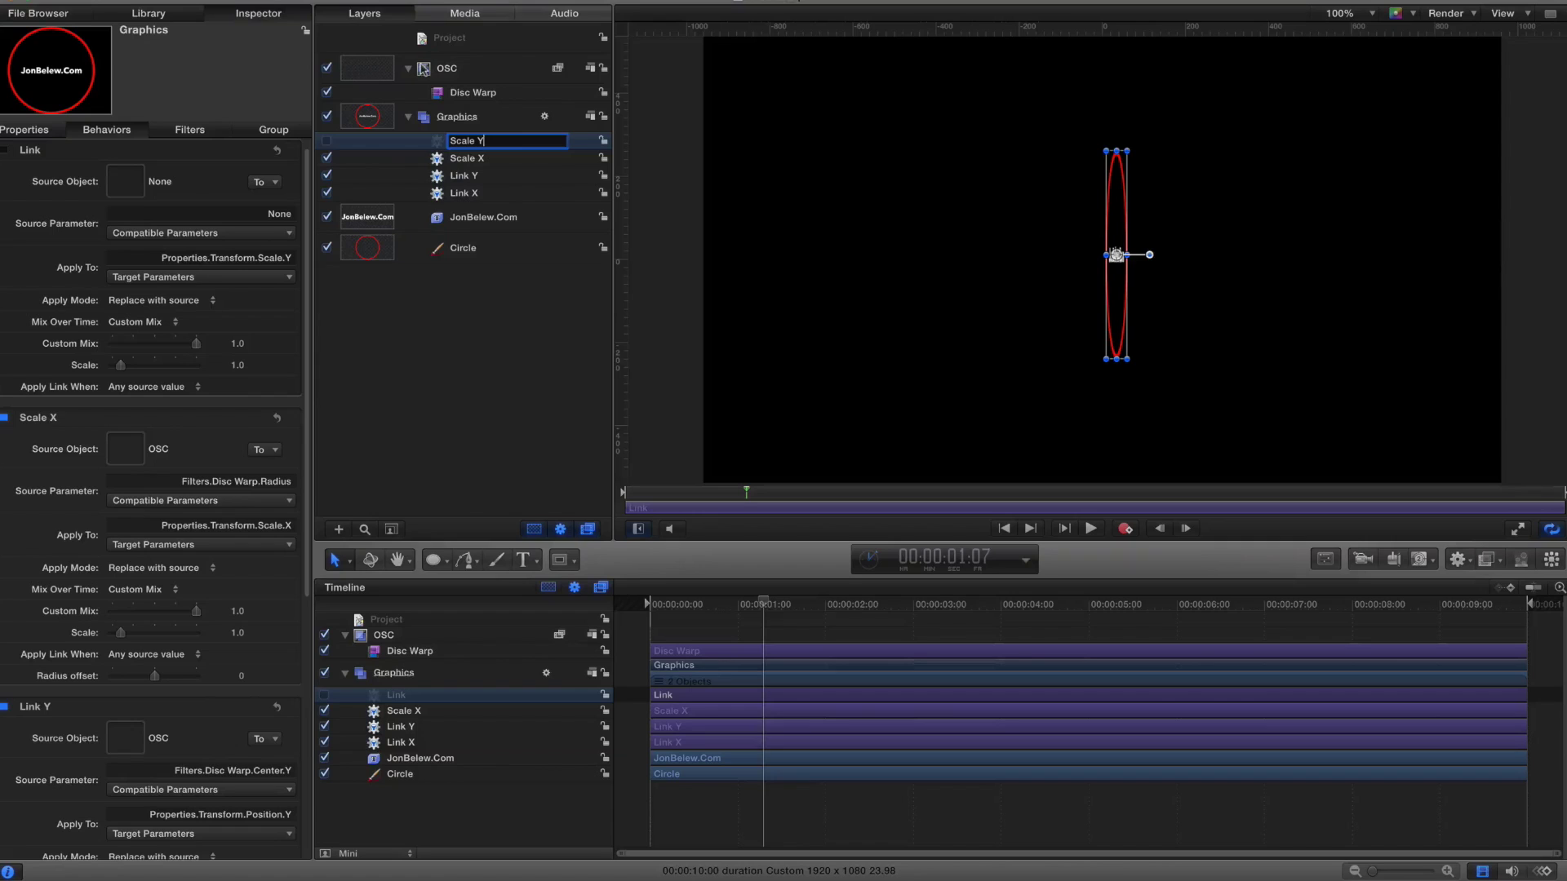
pyautogui.press('Return')
# Set OSC as the Scale Y behavior's source object and the Disc Warp filter's Radius as its source parameter.
pyautogui.moveTo(424, 69); pyautogui.dragTo(121, 182)
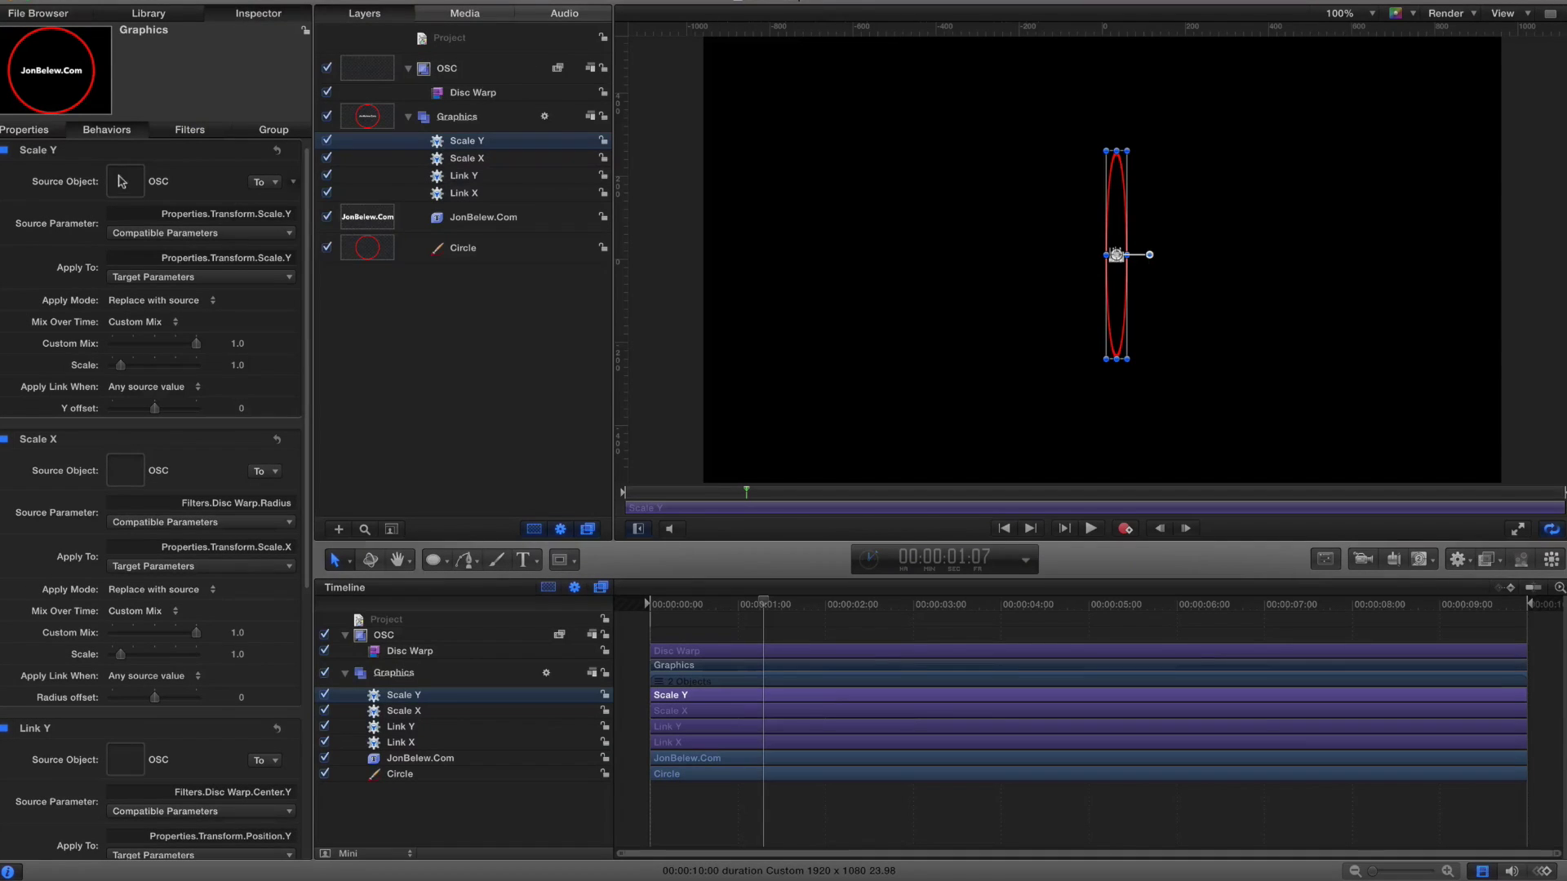
pyautogui.click(124, 235)
pyautogui.moveTo(144, 266)
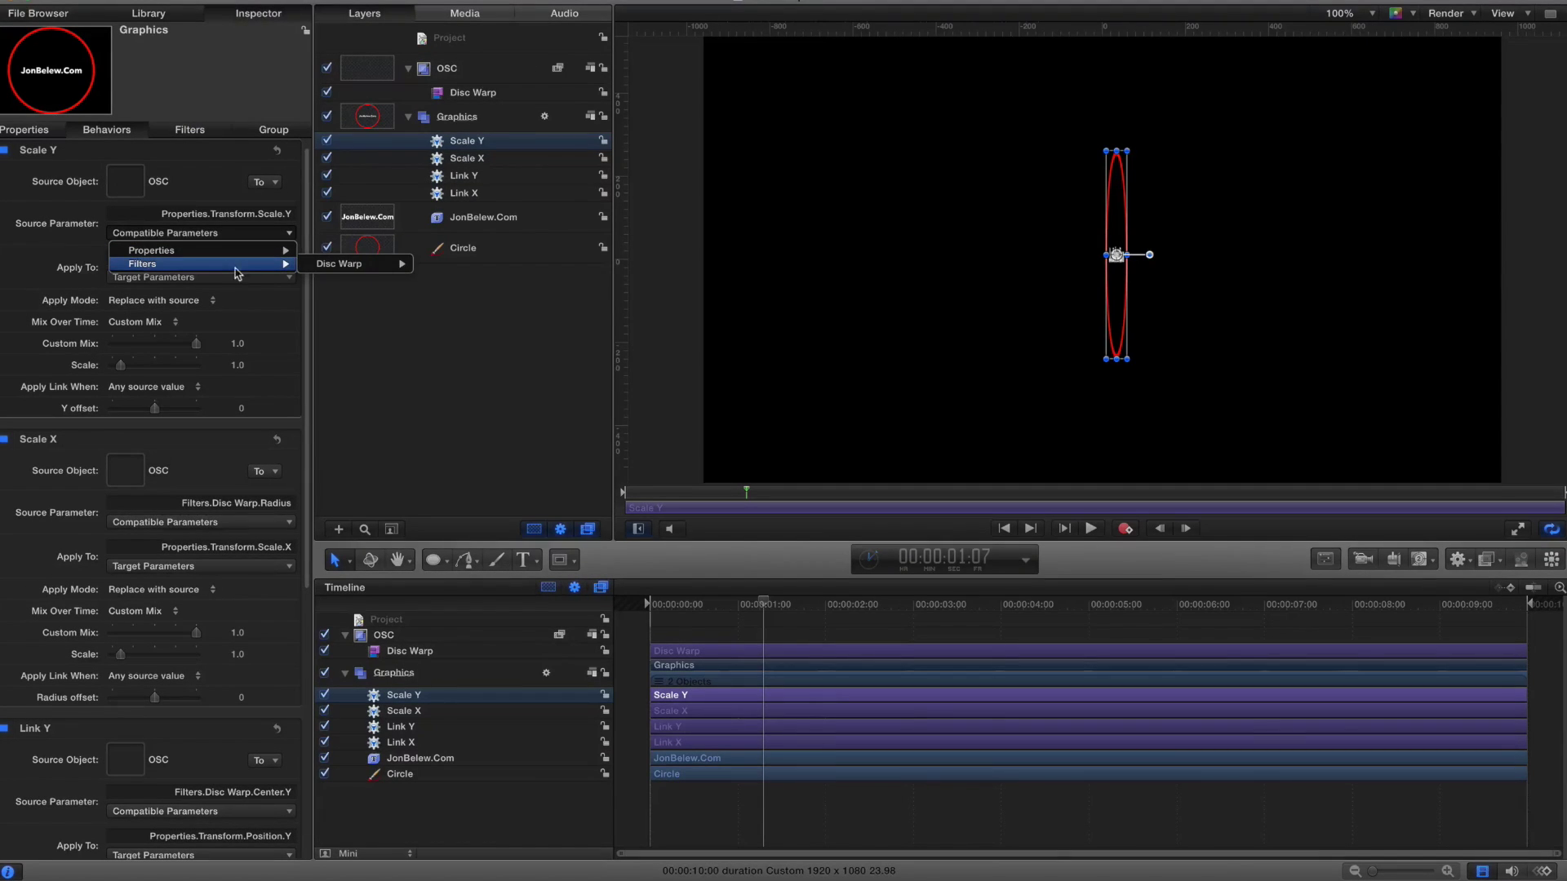
pyautogui.moveTo(359, 273)
pyautogui.click(454, 283)
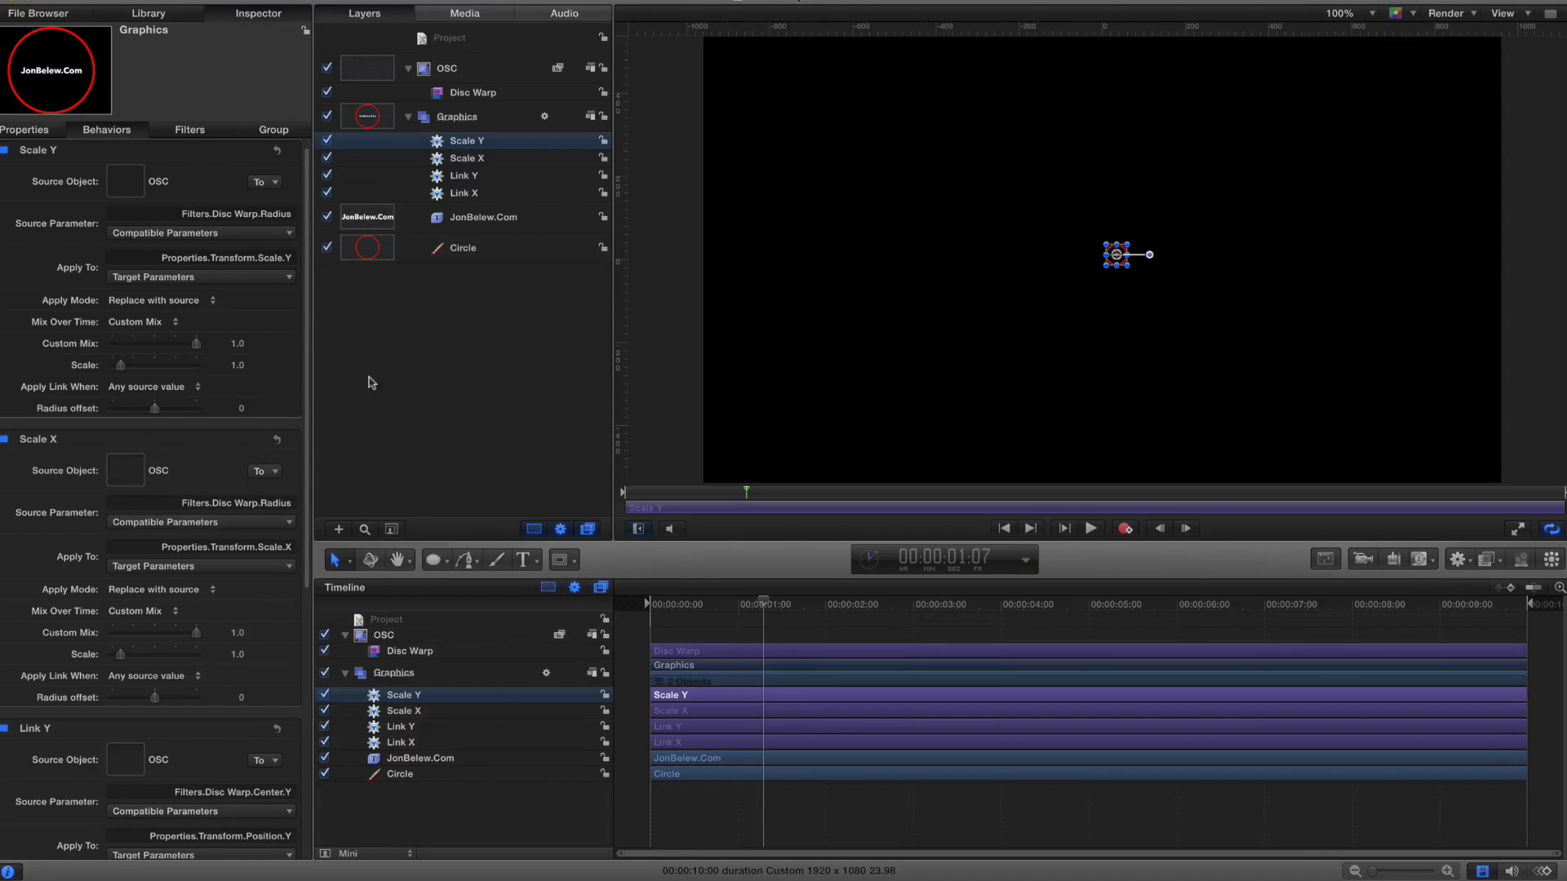
pyautogui.click(493, 381)
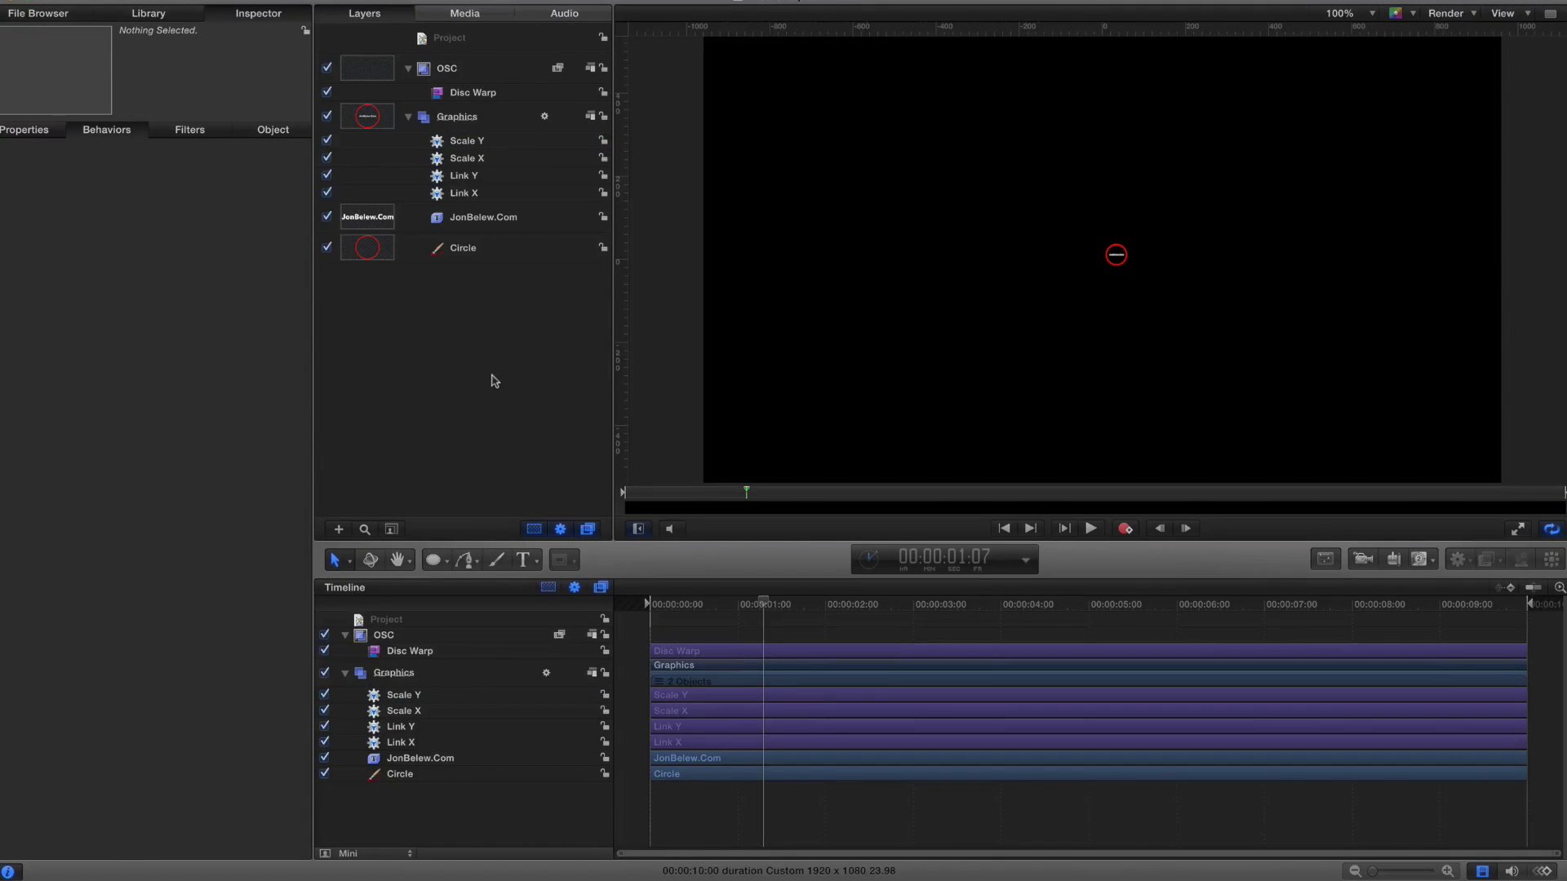
# Switch to Final Cut Pro, add the Disc Warp title after the last clip in the OSC timeline, and show its on-screen control.
pyautogui.press('super+Tab')
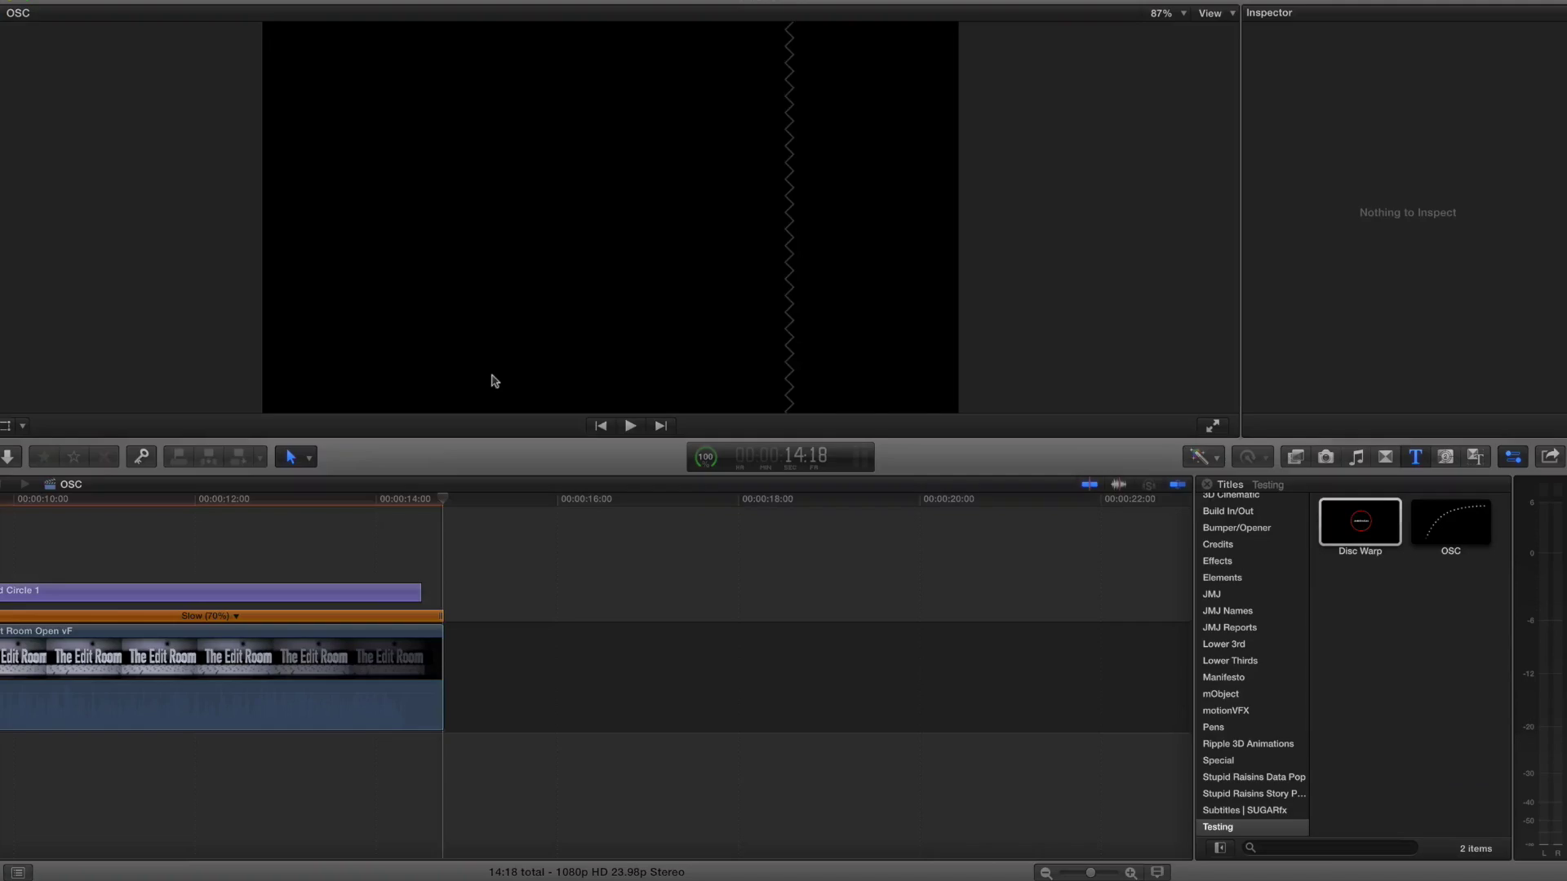
pyautogui.moveTo(1361, 525); pyautogui.dragTo(839, 645)
pyautogui.click(789, 644)
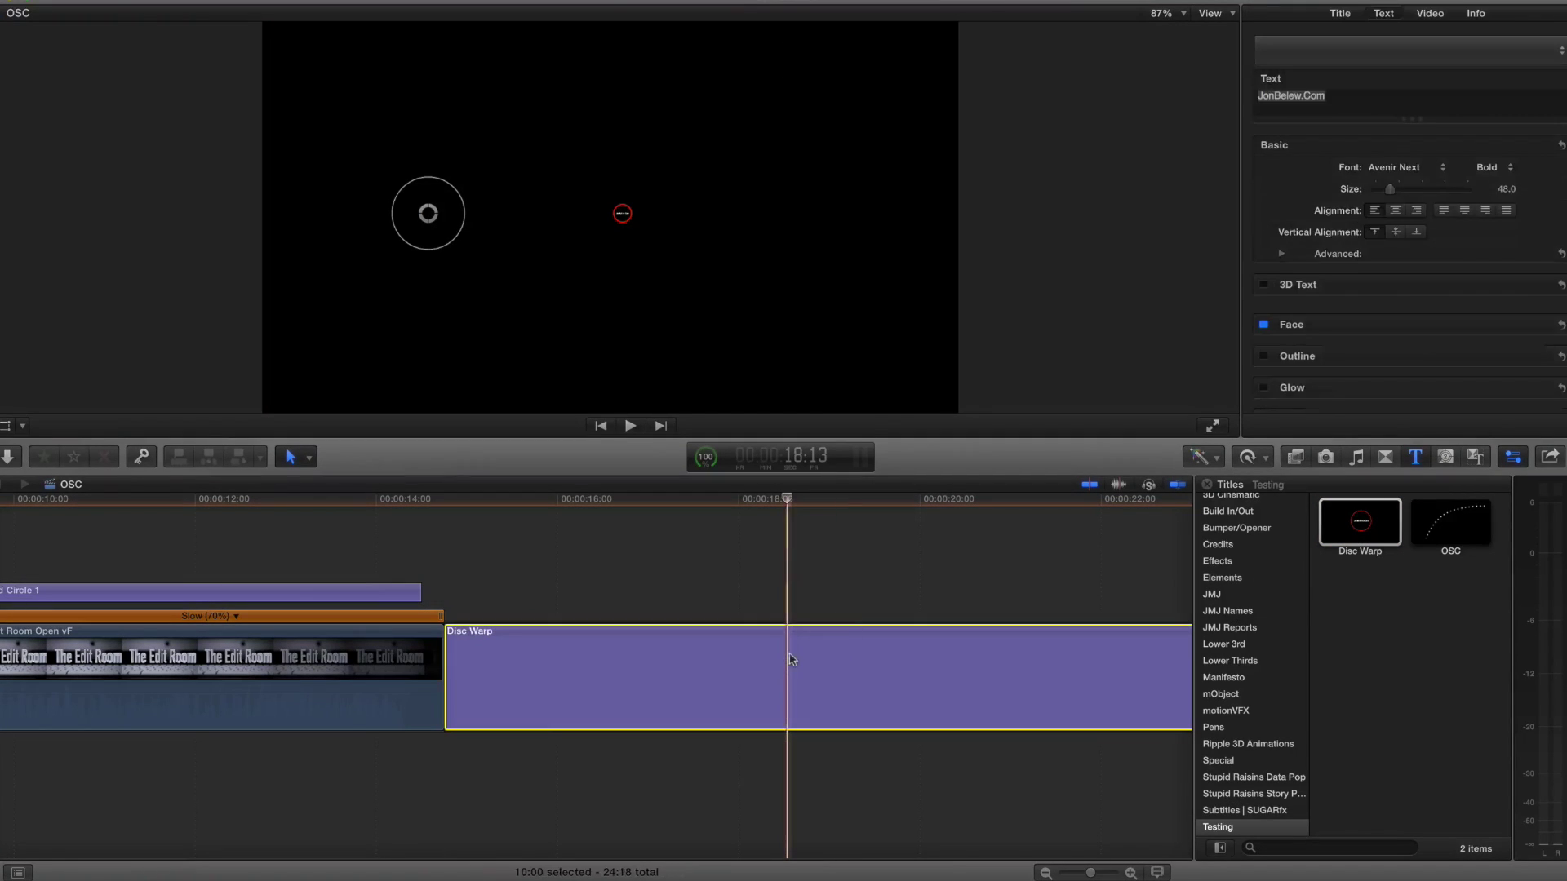
# Enlarge the Disc Warp title's on-screen control and reposition its center in the viewer to scale and move the graphic.
pyautogui.moveTo(428, 213); pyautogui.dragTo(351, 339)
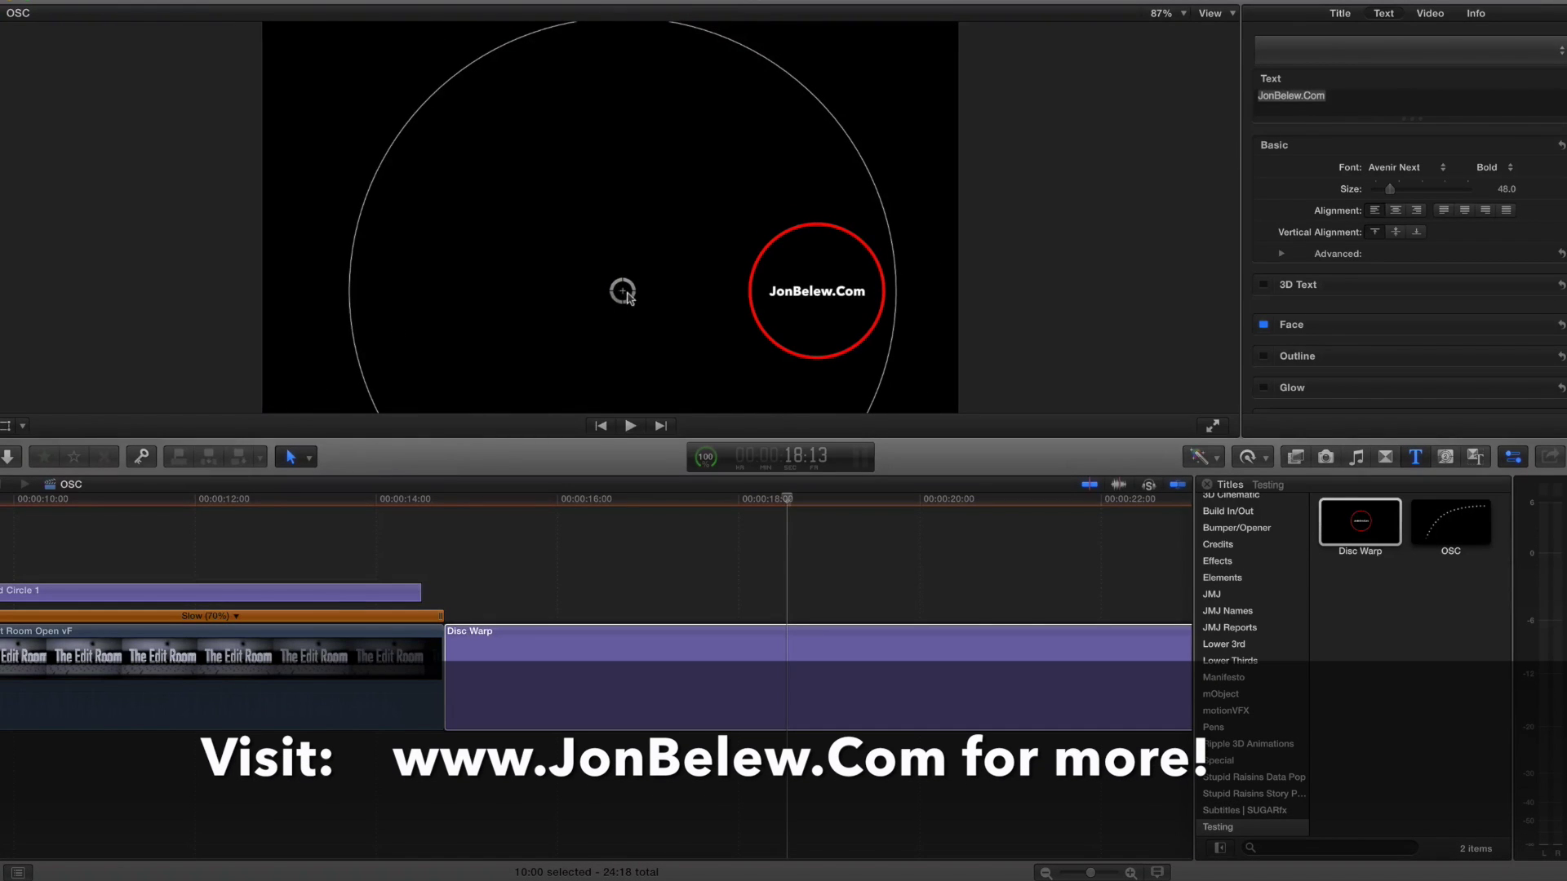
pyautogui.moveTo(622, 291); pyautogui.dragTo(515, 210)
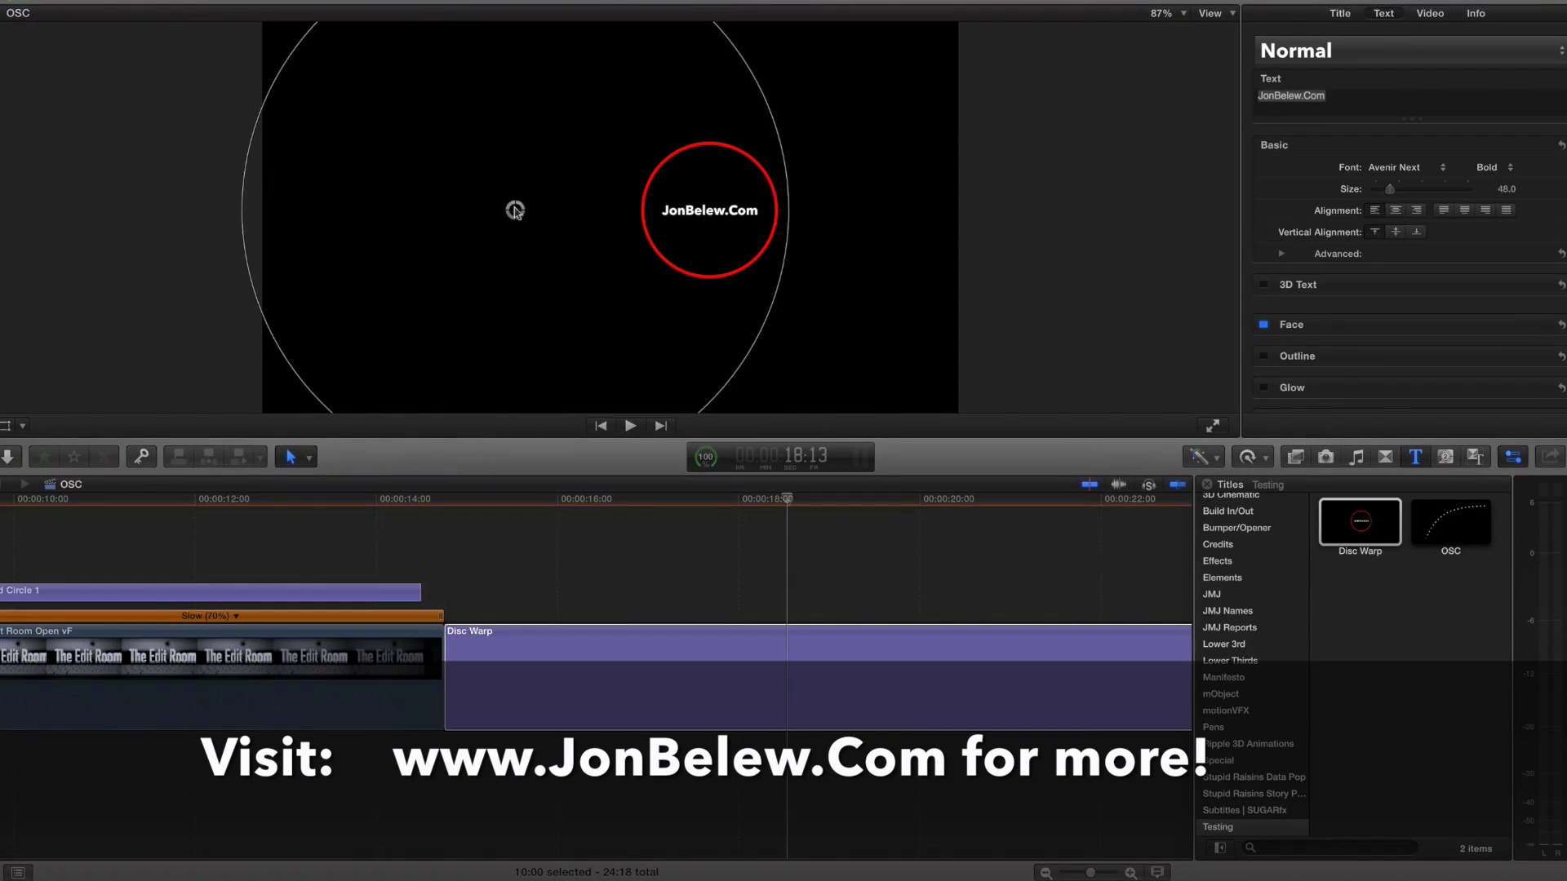